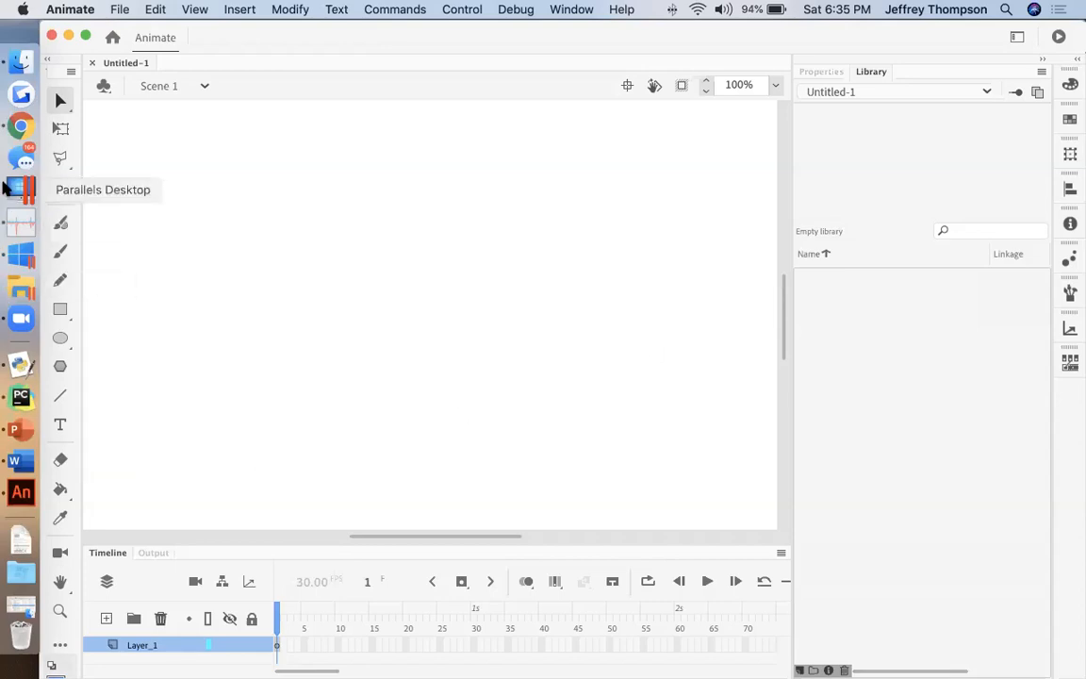
Step: Switch to Chrome and review the Multi-page Animation assignment's notes and its ActionScript for four buttons and four pages
left_click(20, 125)
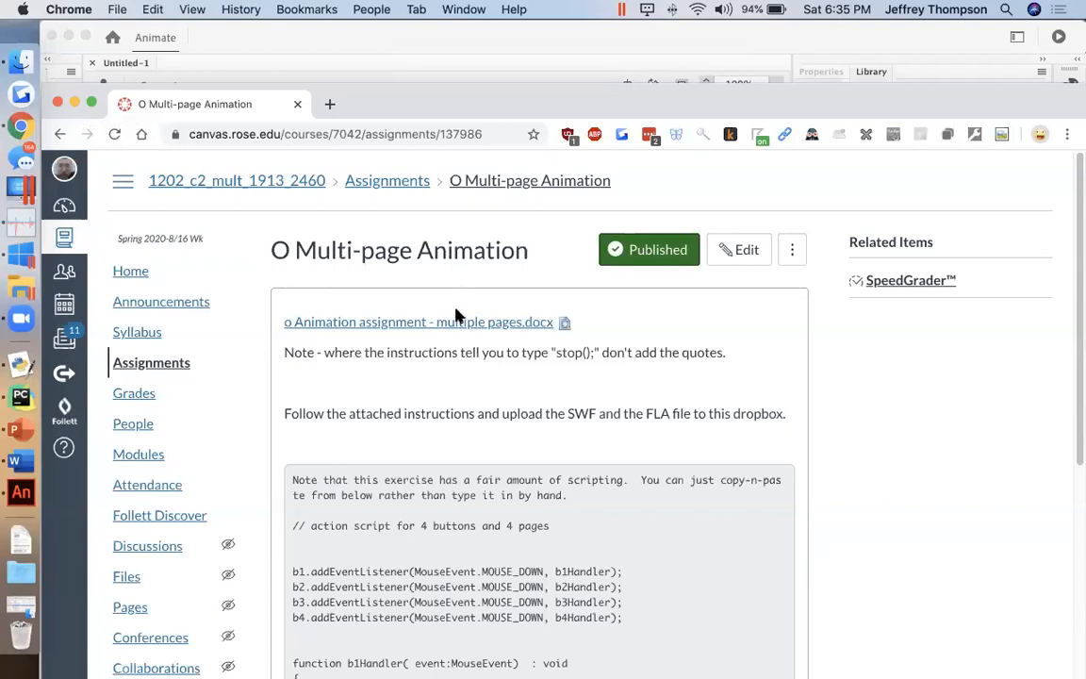
scroll(457, 316, "down", 5)
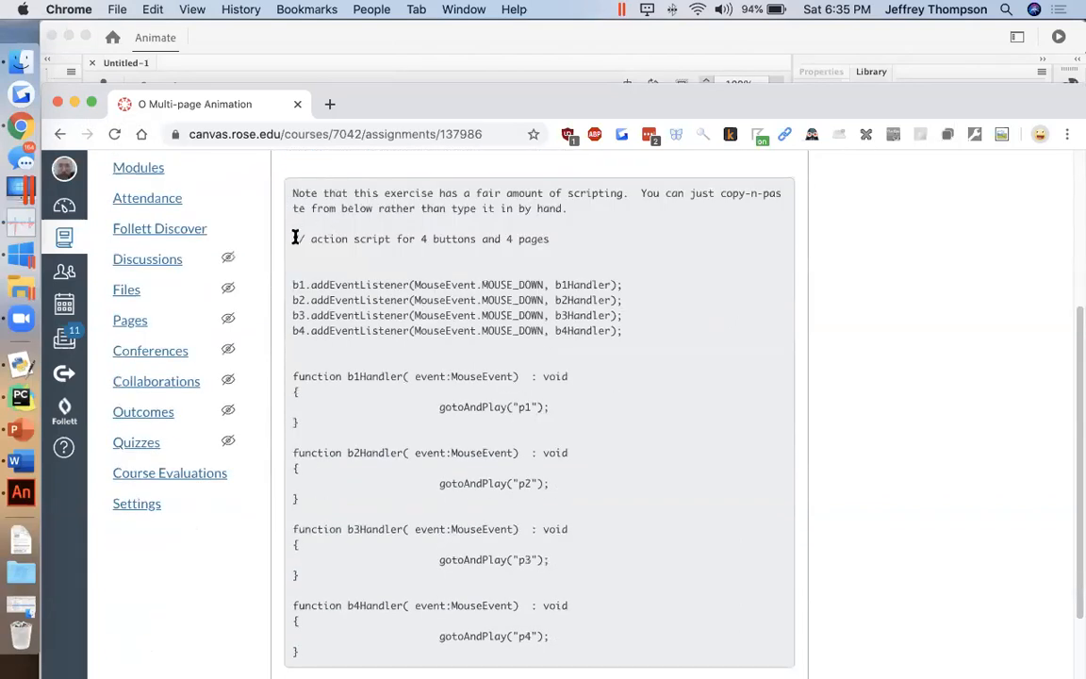
left_click_drag(294, 239, 521, 652)
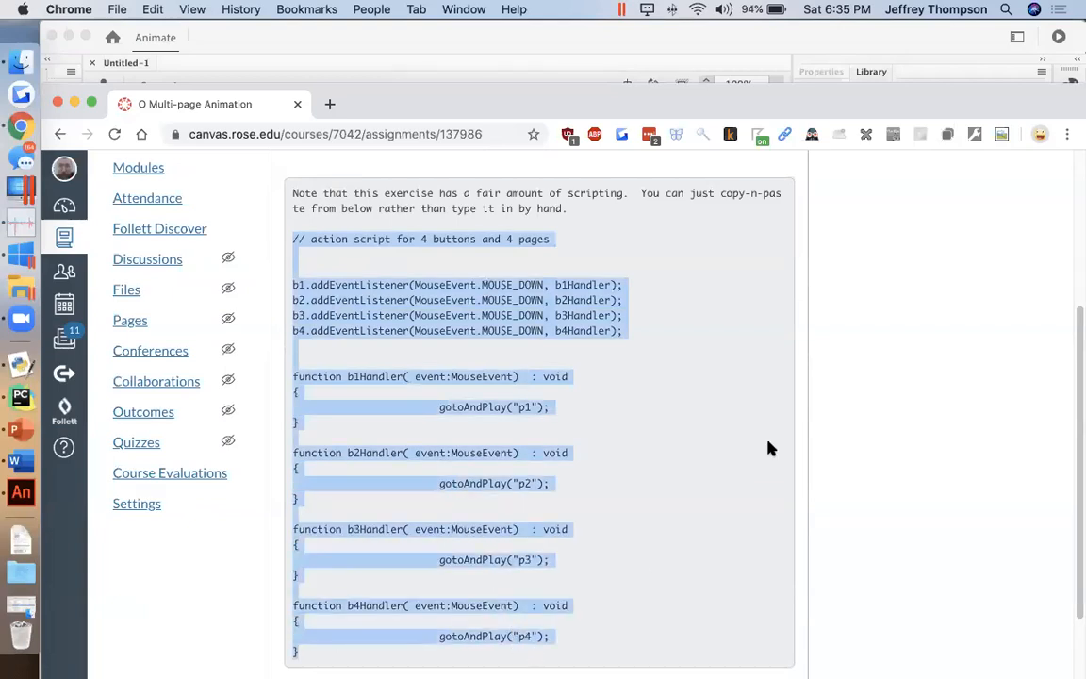
scroll(819, 349, "up", 2)
left_click(783, 365)
scroll(779, 302, "up", 1)
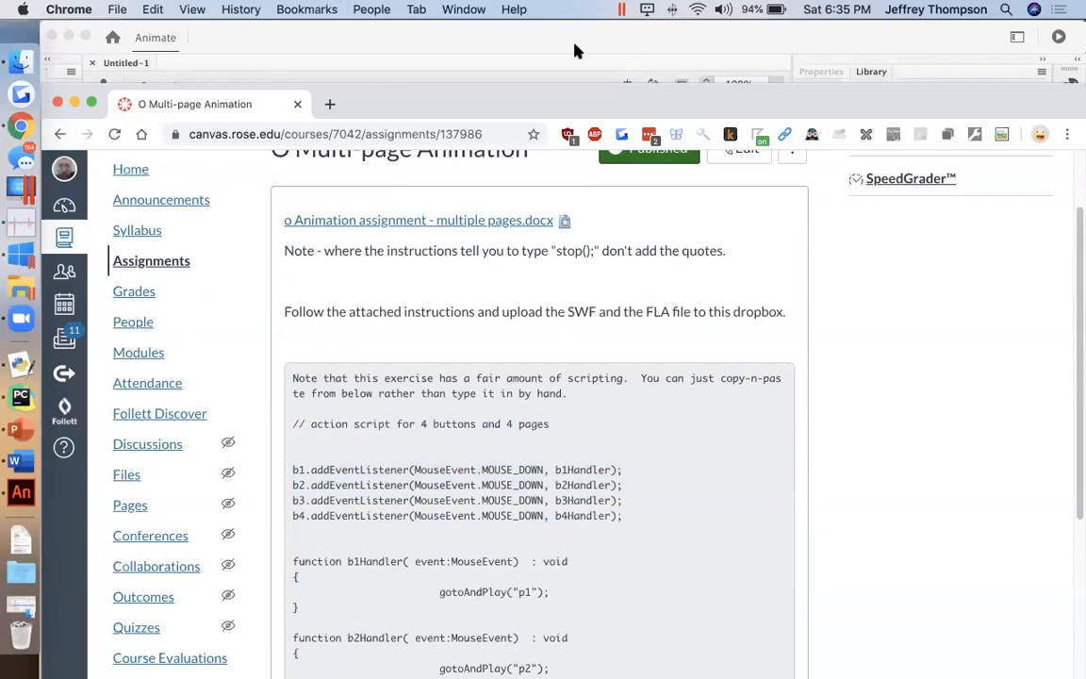
left_click(794, 52)
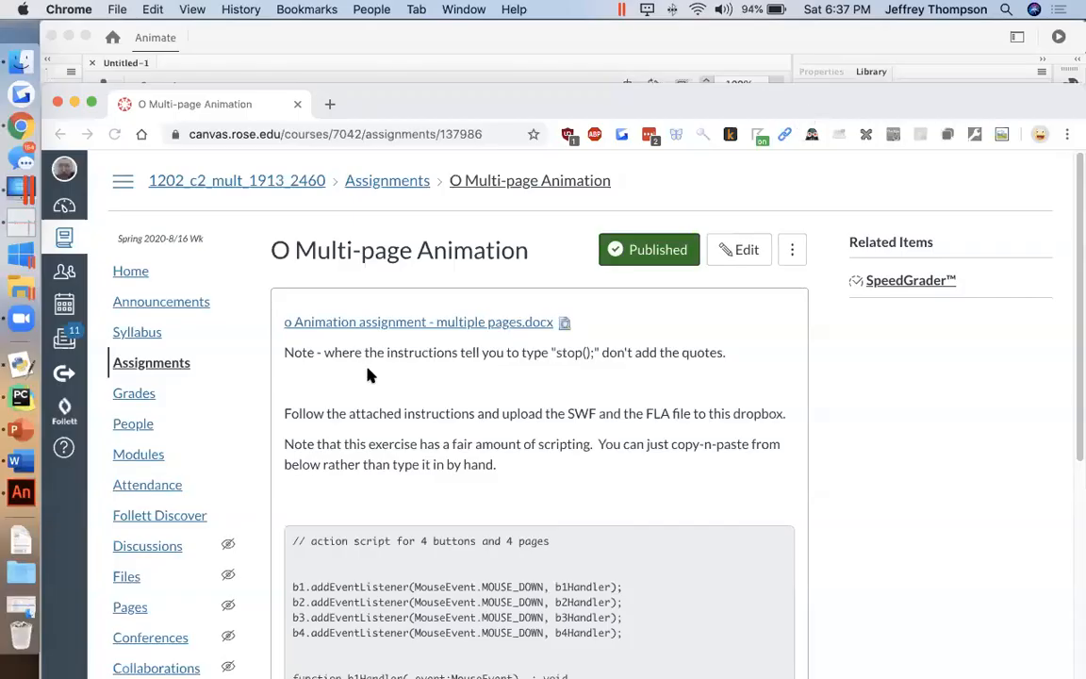
scroll(368, 372, "down", 2)
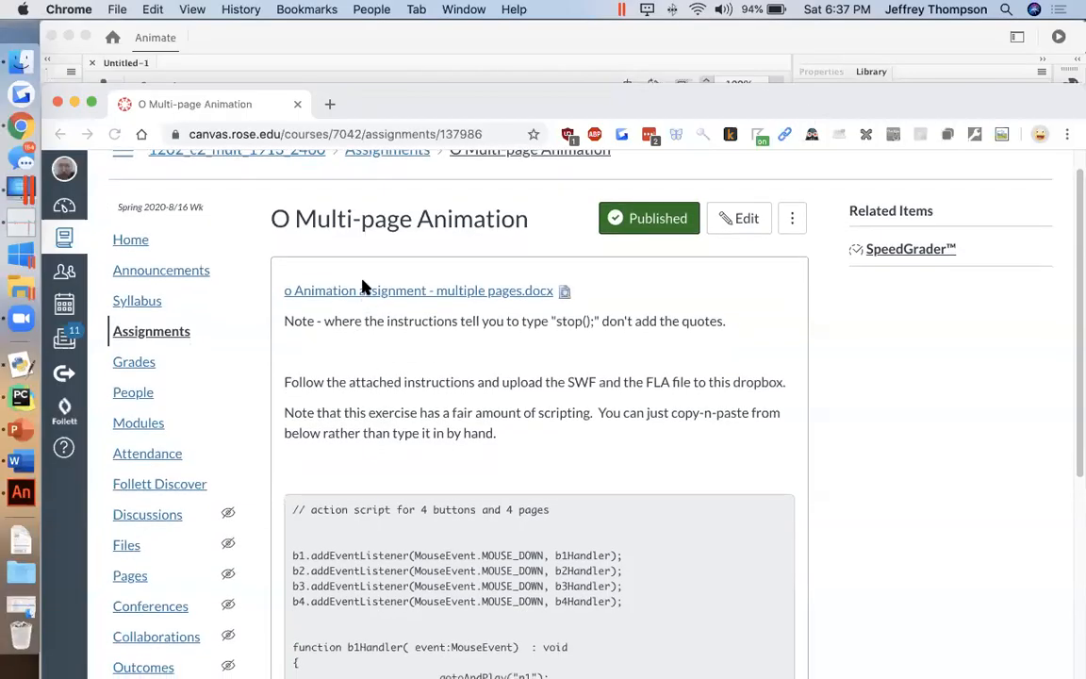
Step: Switch to Word and look over the assignment document's script listing and its button label and instance name instructions
left_click(356, 301)
left_click(17, 460)
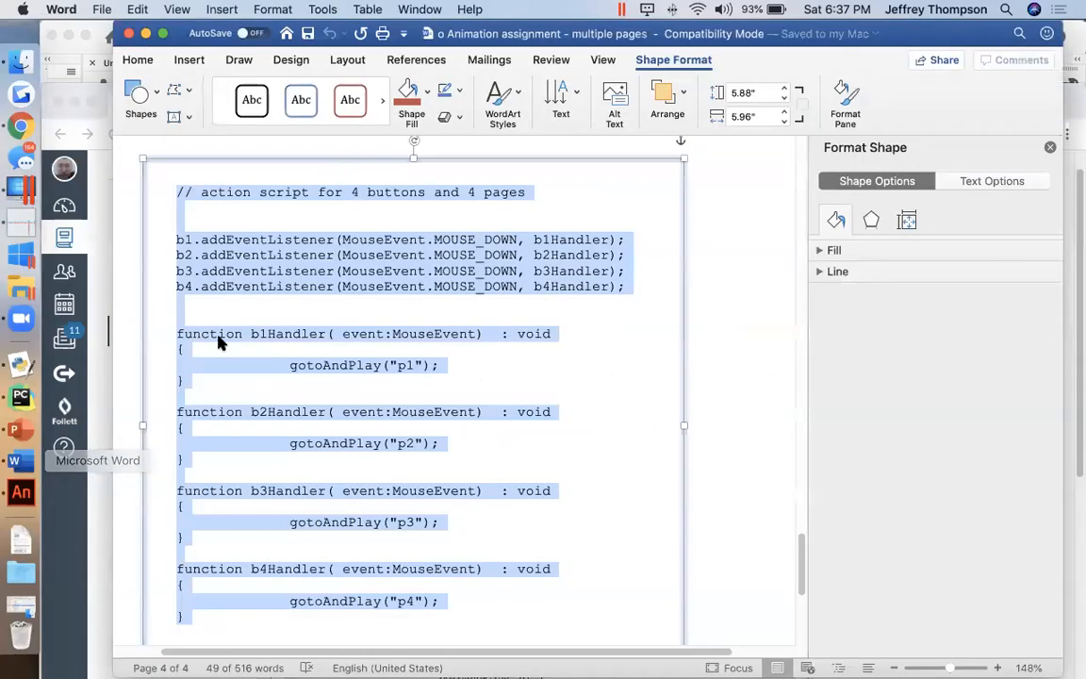
scroll(356, 313, "up", 5)
scroll(353, 311, "up", 5)
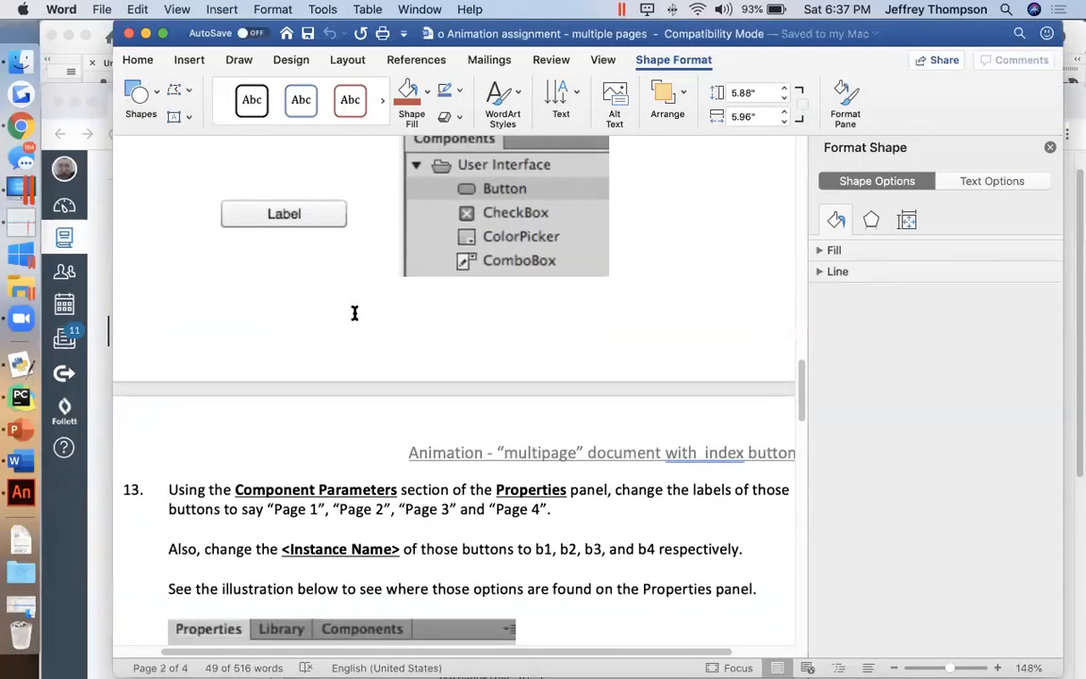
scroll(355, 316, "down", 8)
scroll(365, 368, "down", 10)
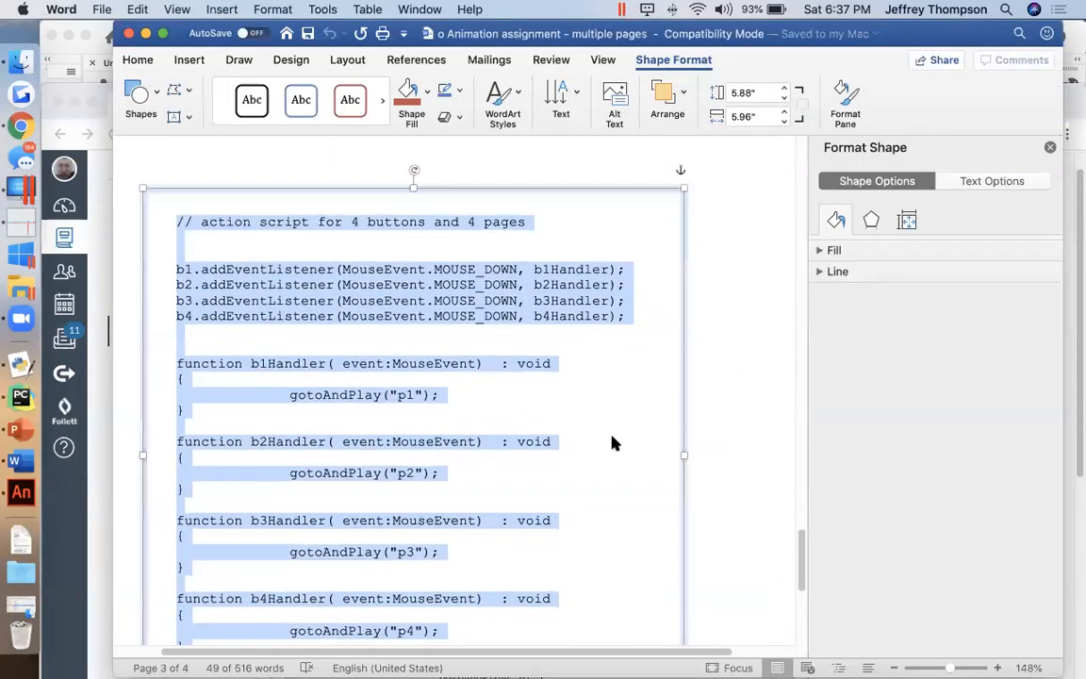
scroll(799, 549, "up", 15)
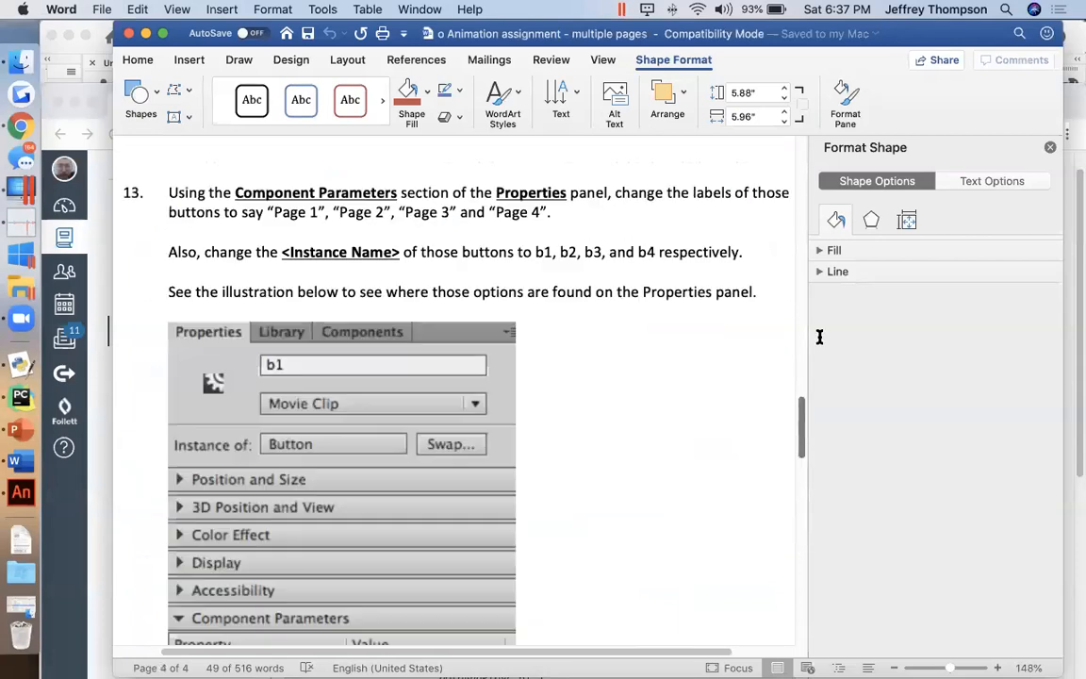
Step: Read the document's opening instructions on naming the project file, creating the layers and inserting keyframes on the Actions layer
left_click(402, 242)
scroll(402, 243, "up", 3)
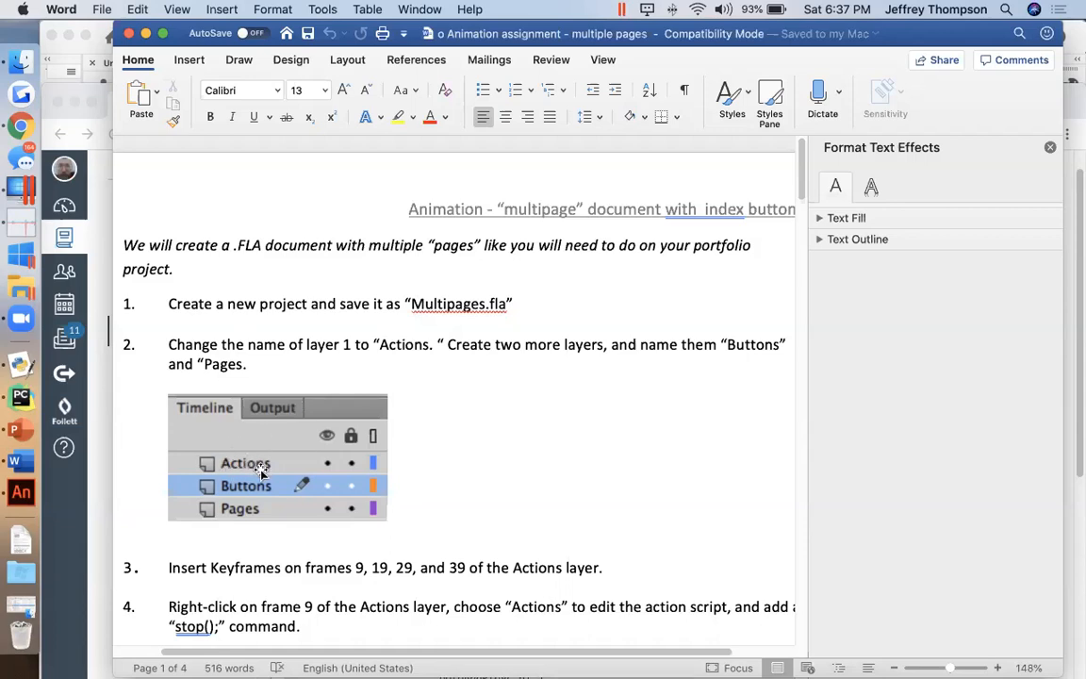
scroll(243, 481, "down", 2)
scroll(243, 486, "down", 5)
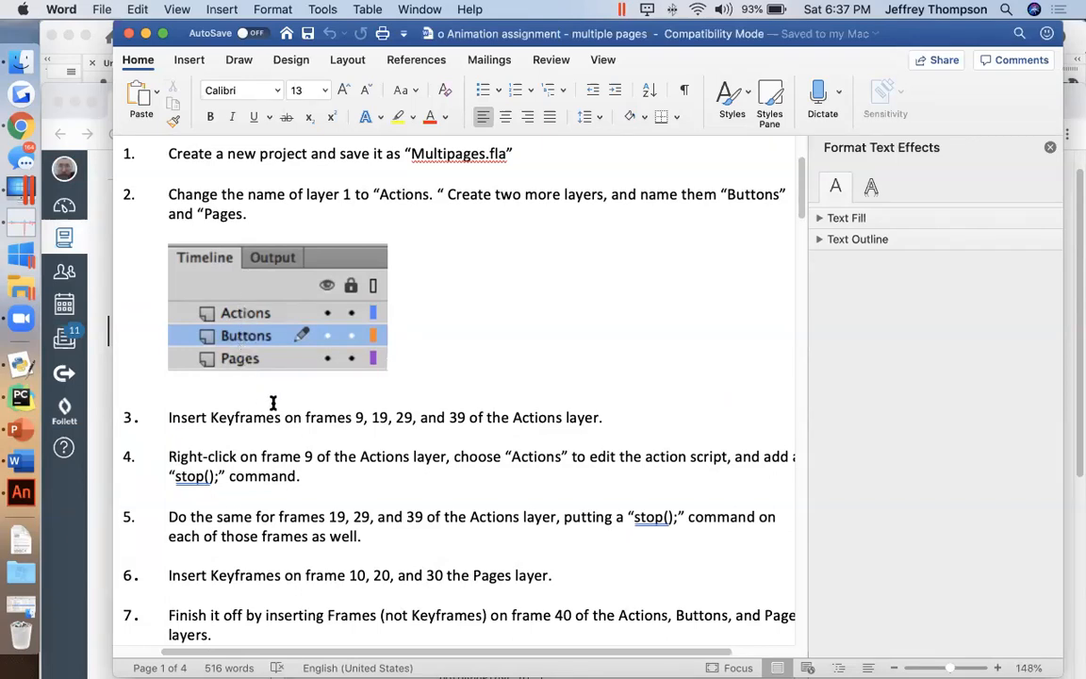
left_click_drag(357, 417, 421, 418)
left_click(453, 417)
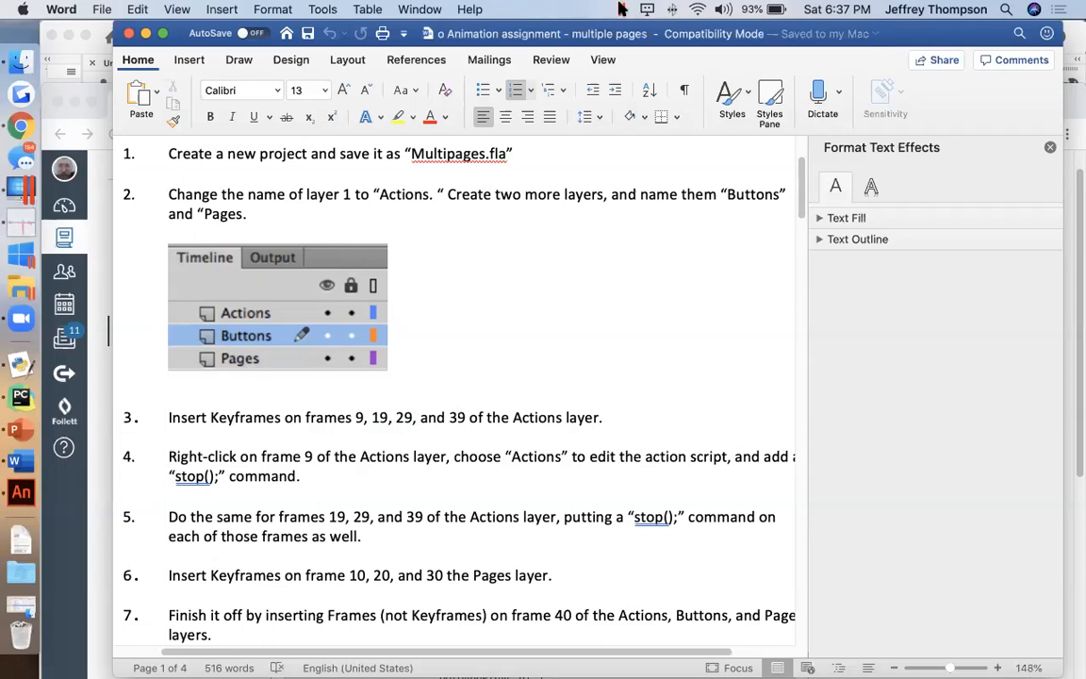
Step: Switch to Adobe Animate and change the workspace to Classic
left_click(102, 406)
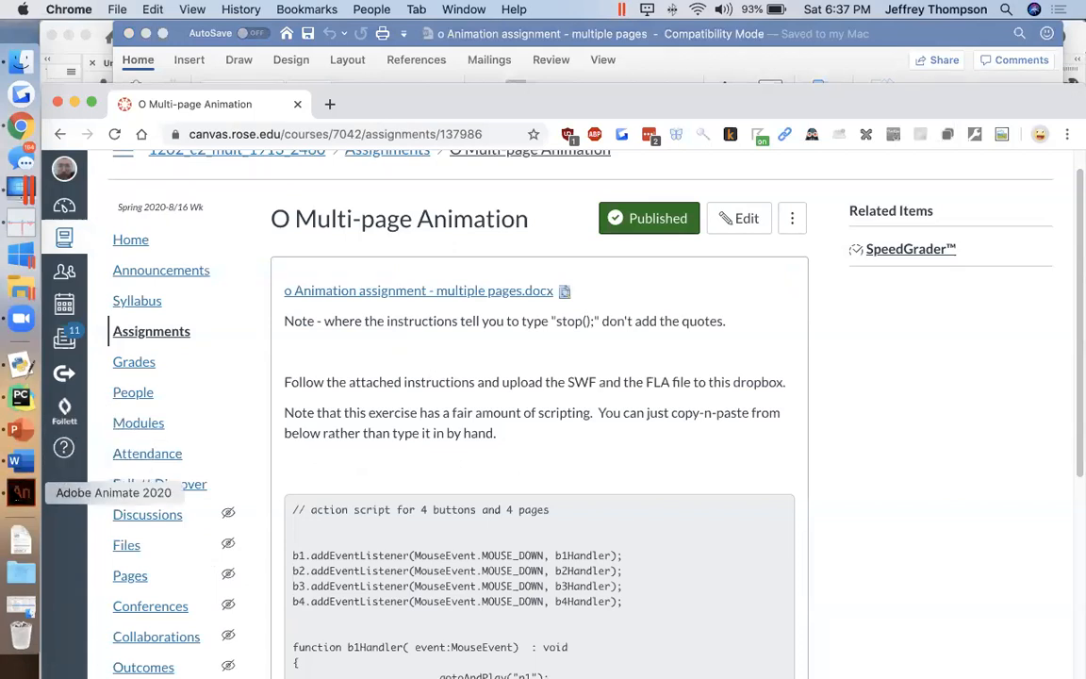
left_click(20, 492)
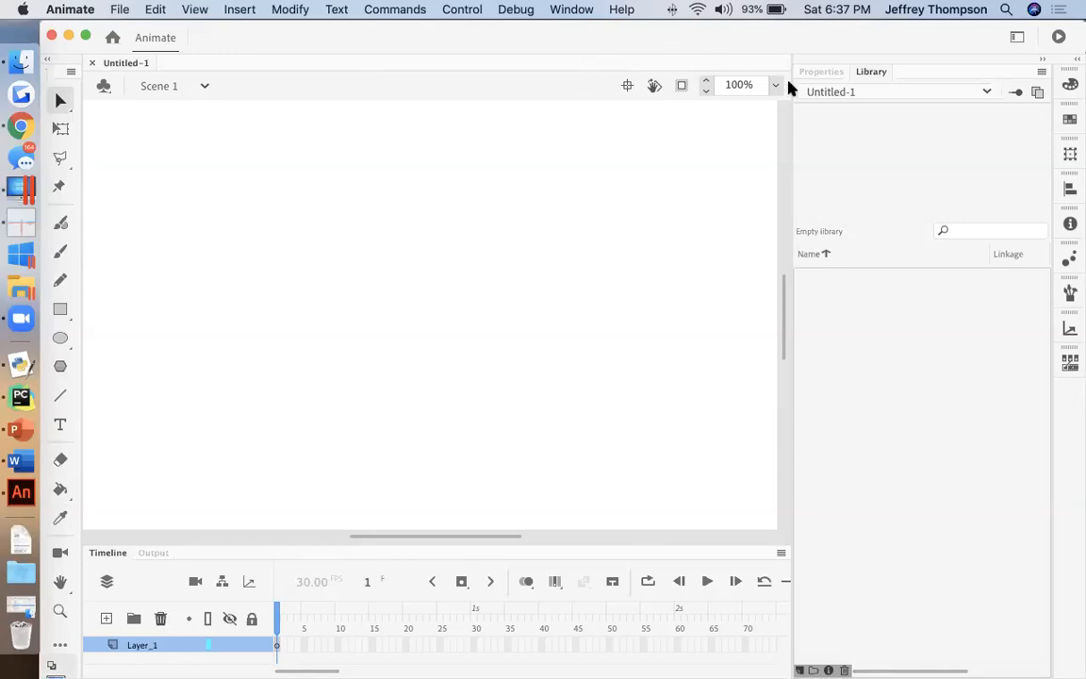
key("super+Tab")
left_click(14, 461)
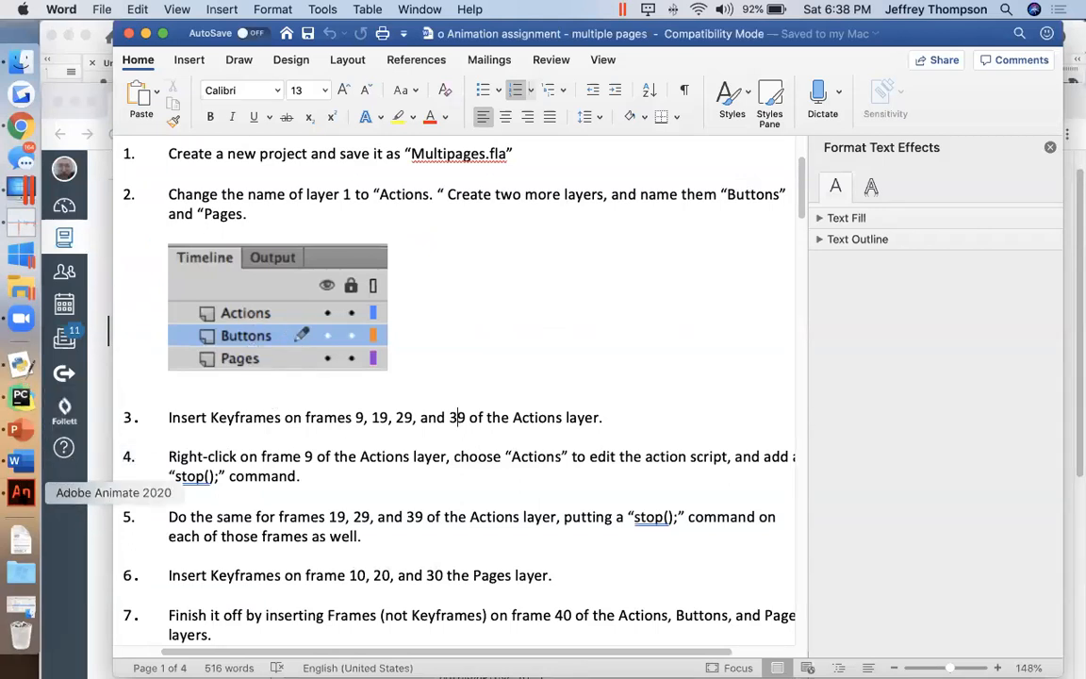
left_click(21, 491)
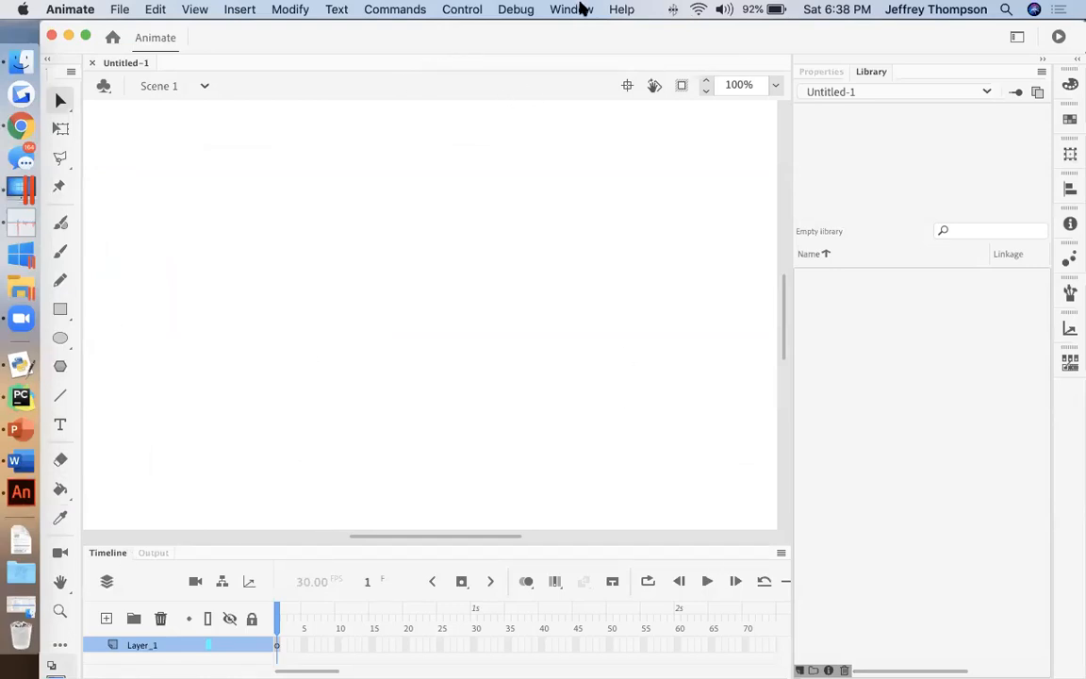
left_click(577, 8)
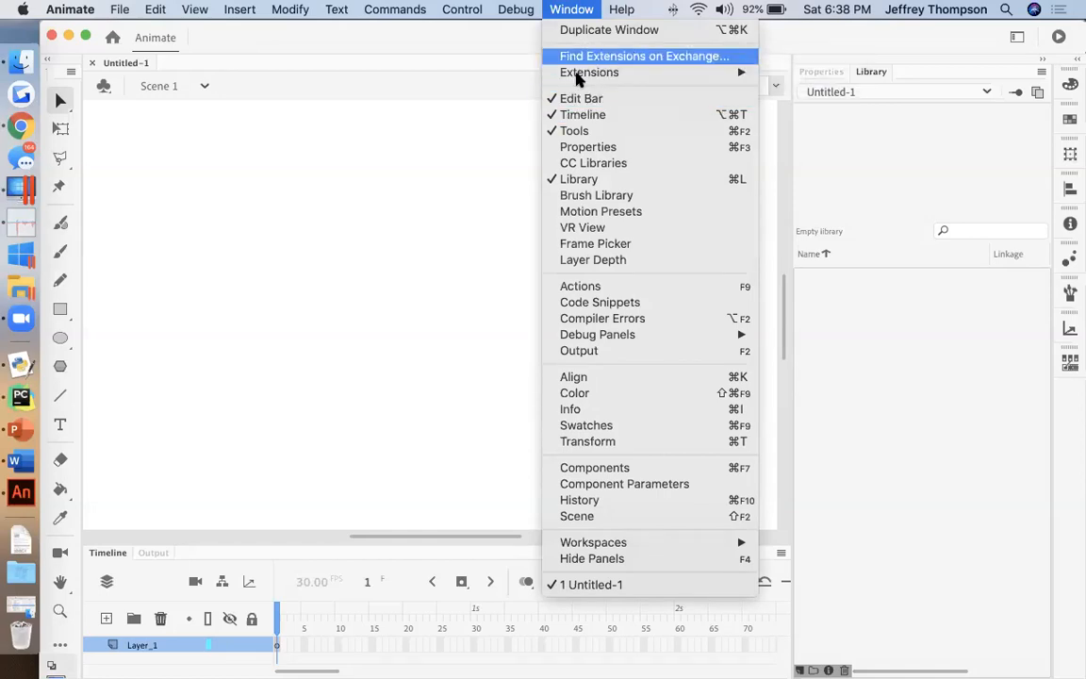
mouse_move(571, 79)
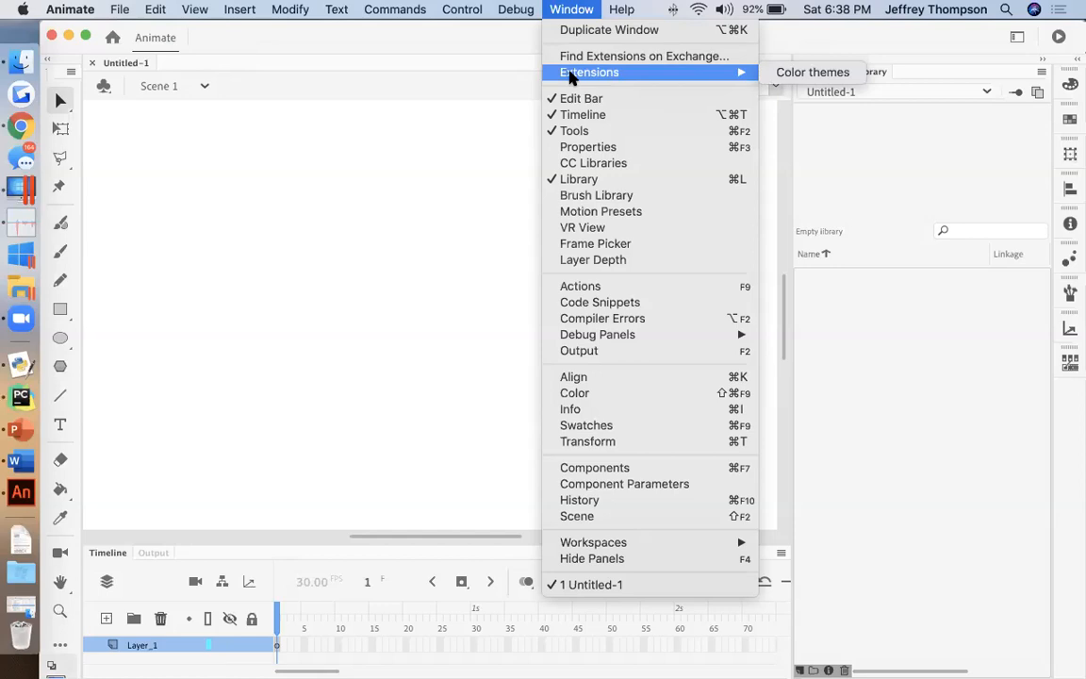
mouse_move(733, 547)
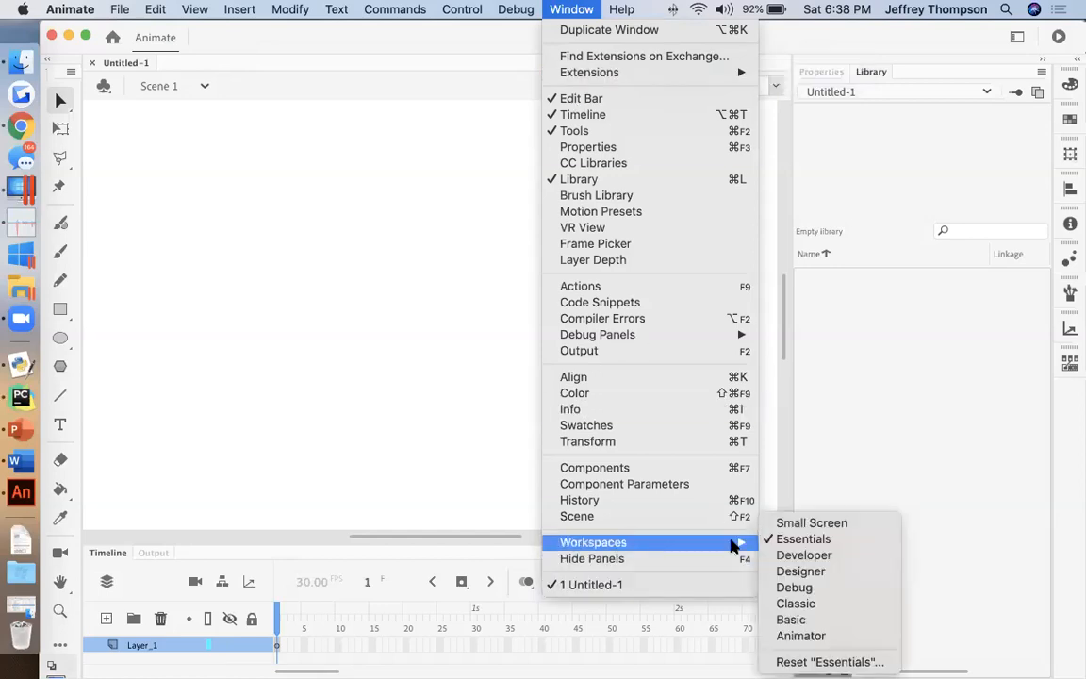
left_click(809, 604)
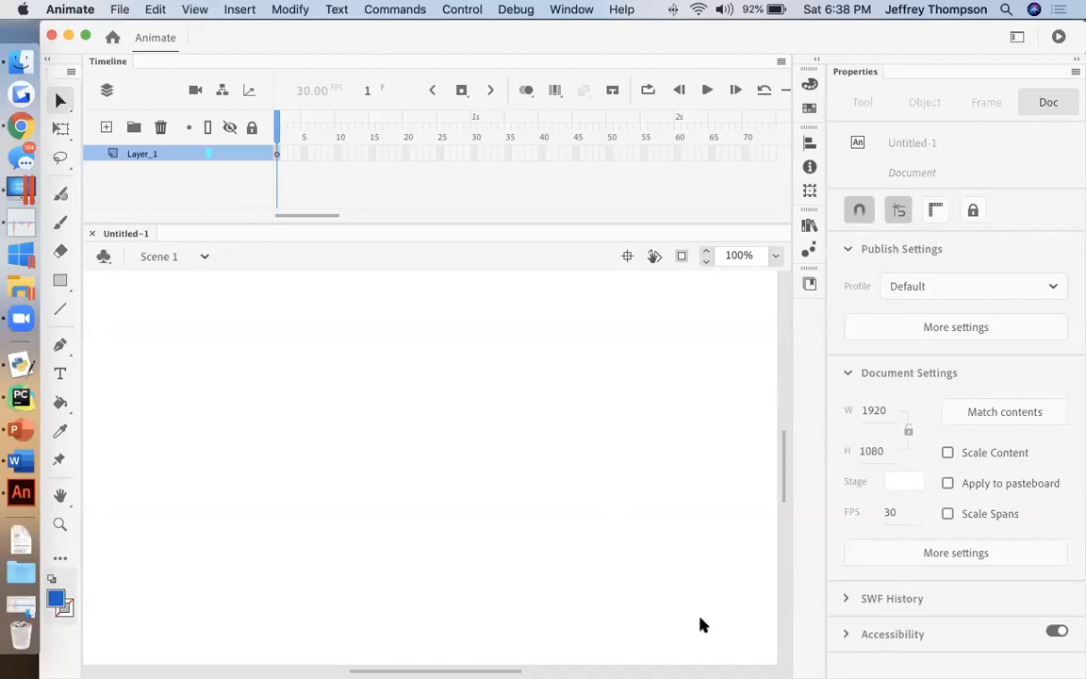
left_click(21, 318)
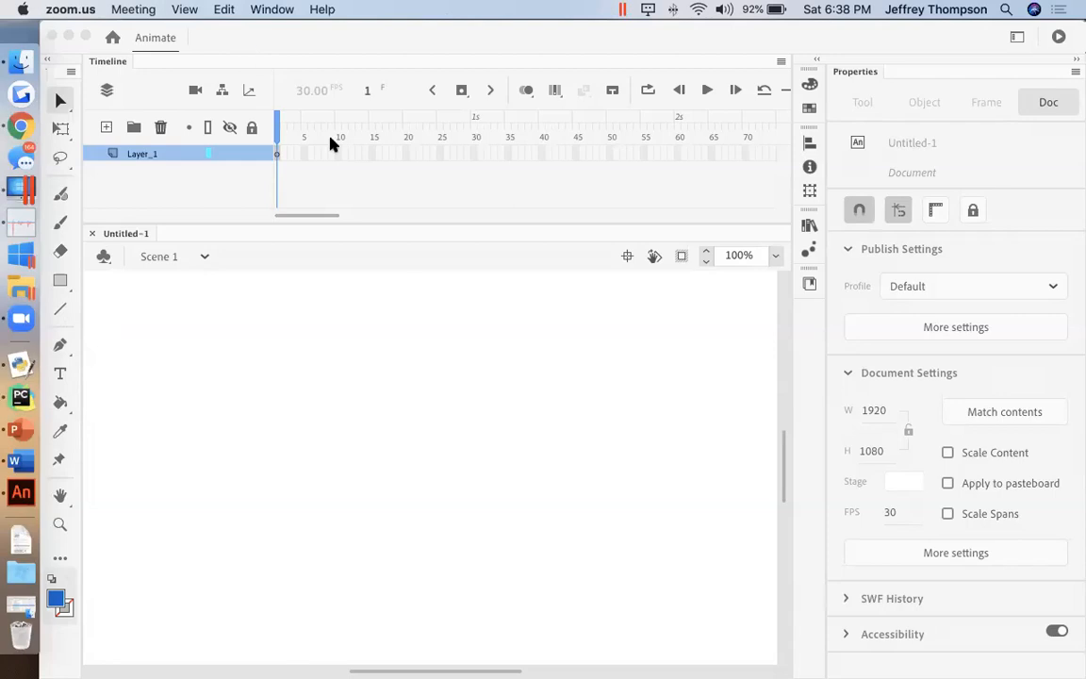
left_click(271, 10)
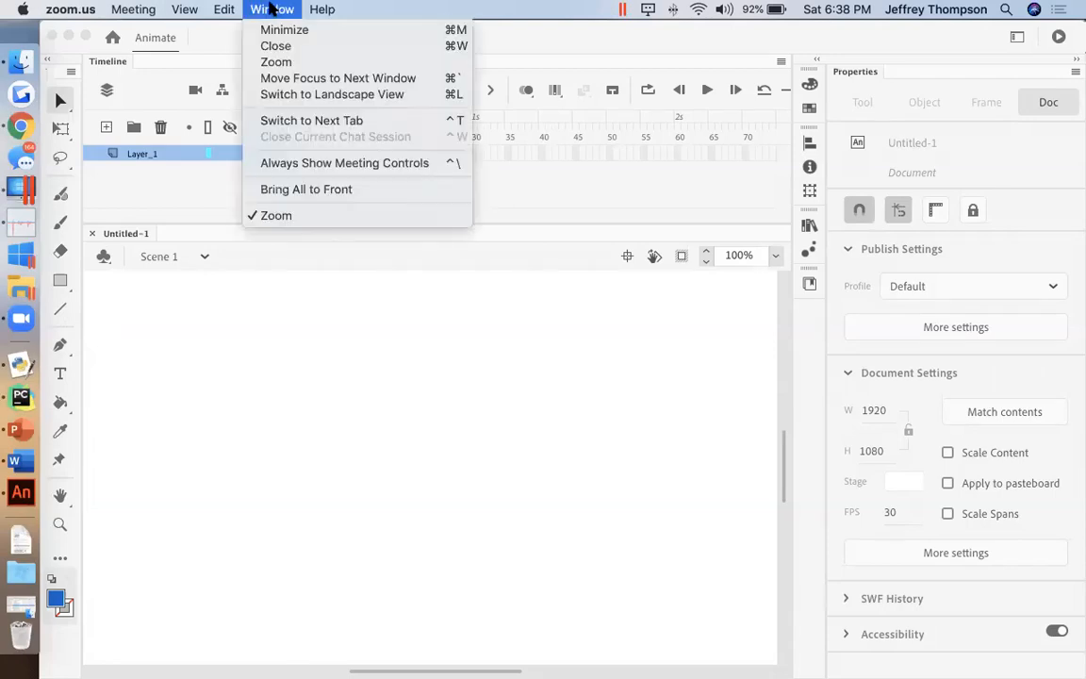
left_click(305, 162)
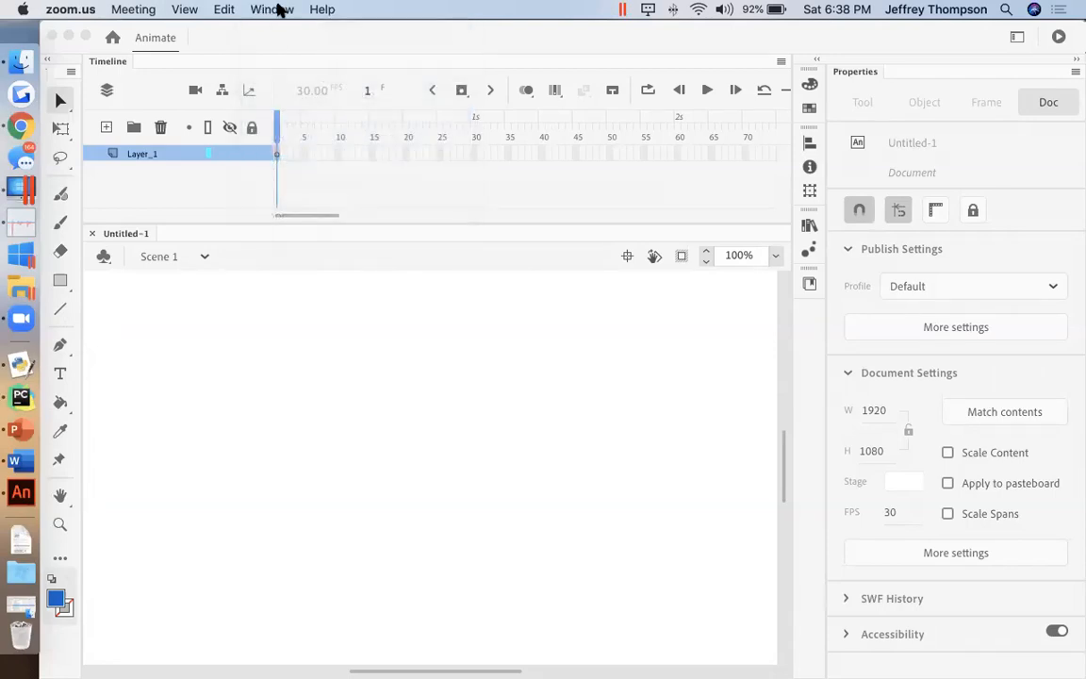
left_click(279, 9)
left_click(327, 161)
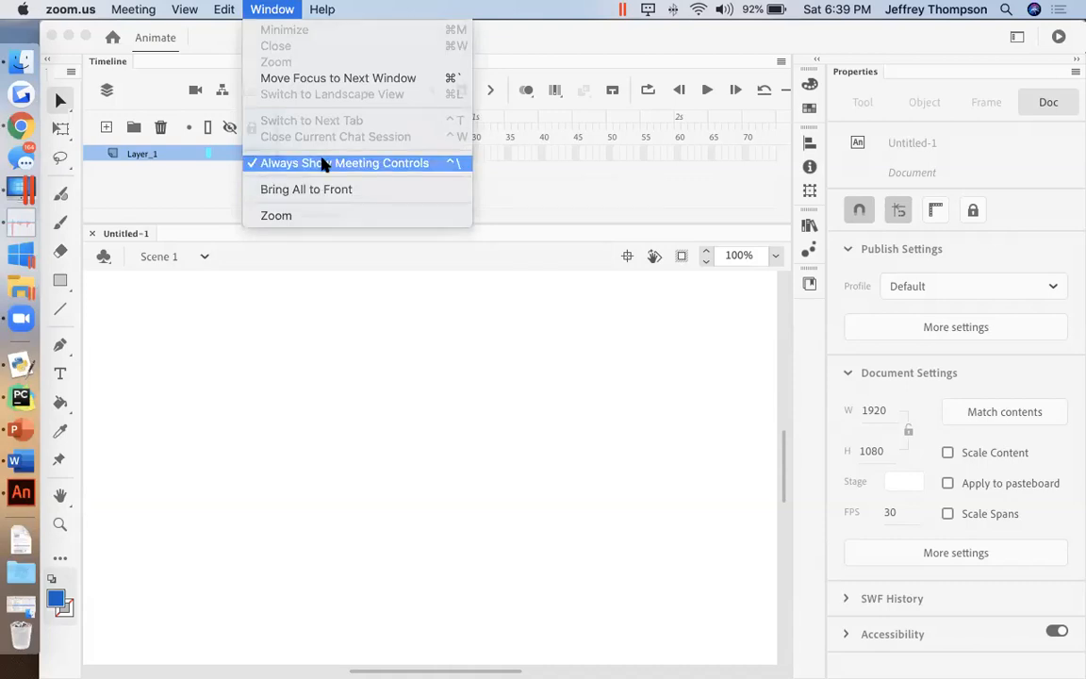
left_click(275, 375)
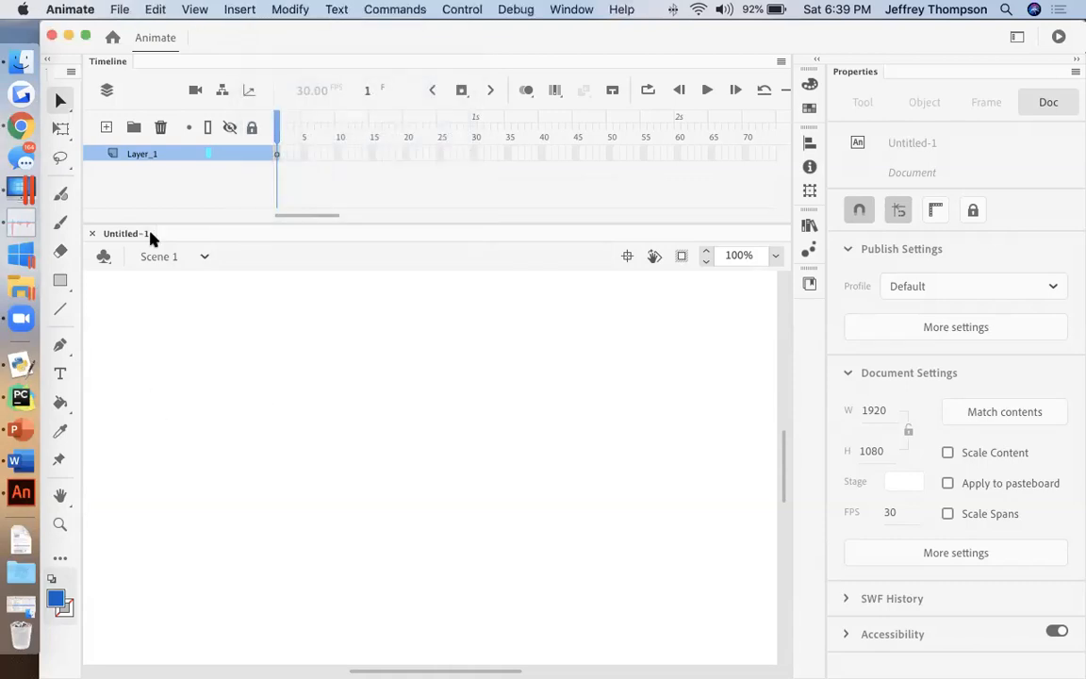
Step: Add three new layers above Layer_1 in the timeline
left_click_drag(363, 35, 378, 35)
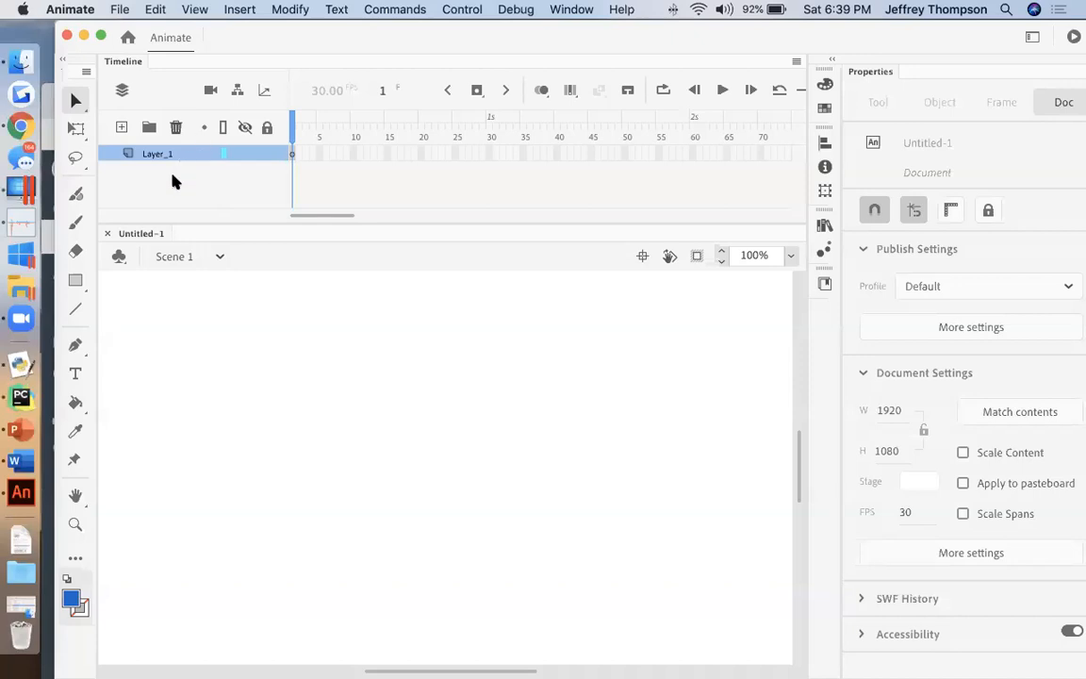
left_click(121, 130)
left_click(121, 129)
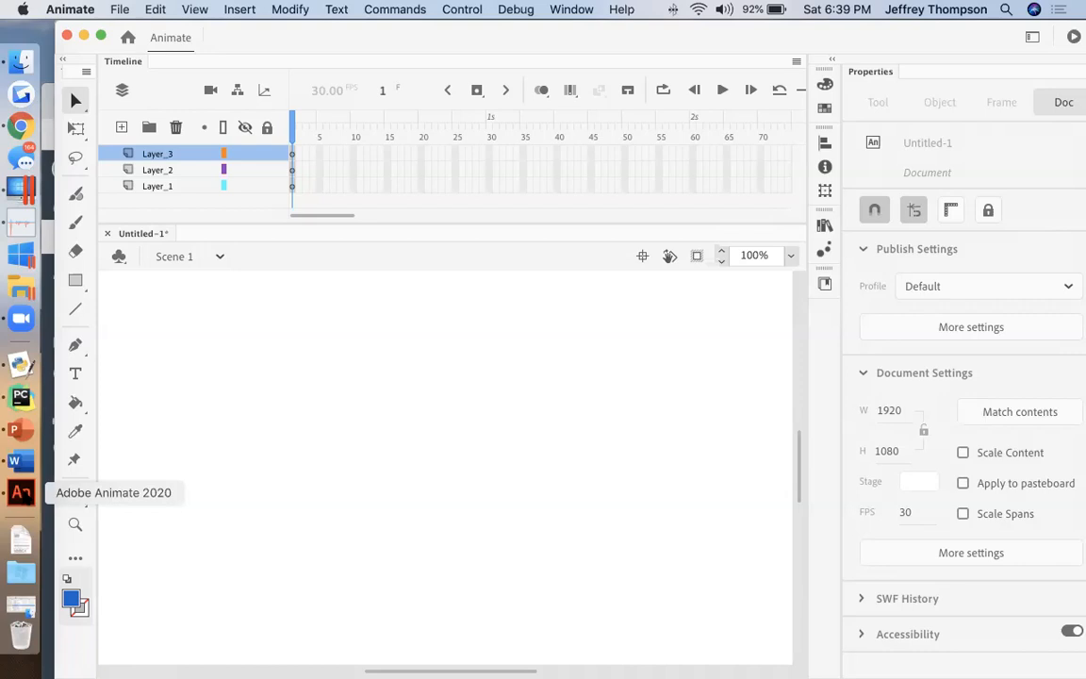
left_click(14, 460)
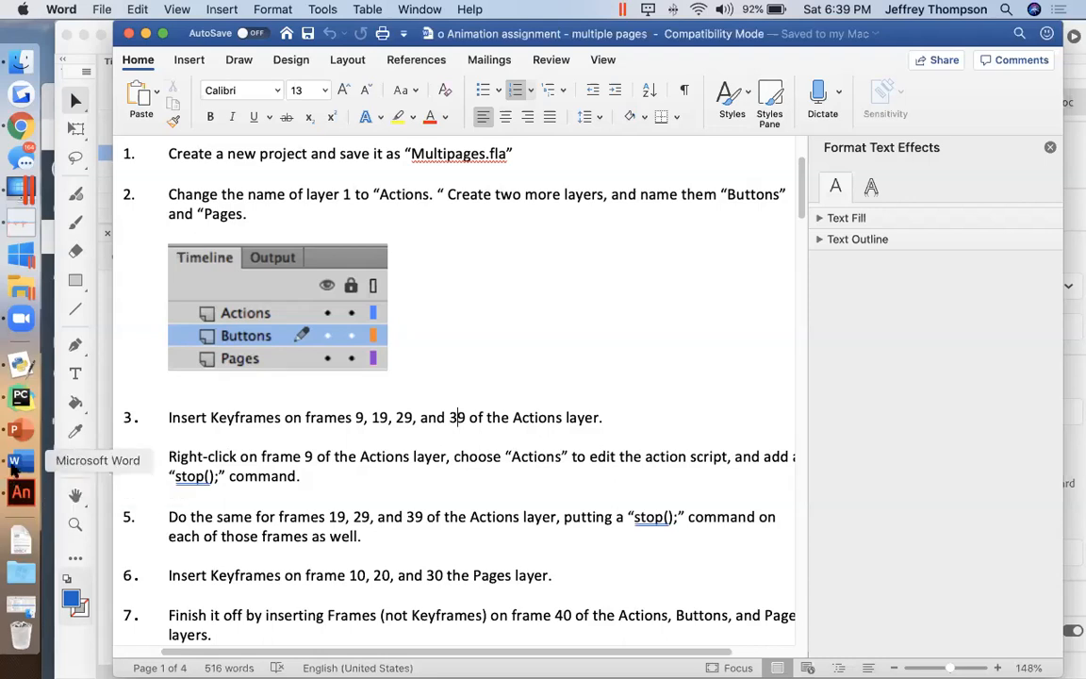
left_click(21, 491)
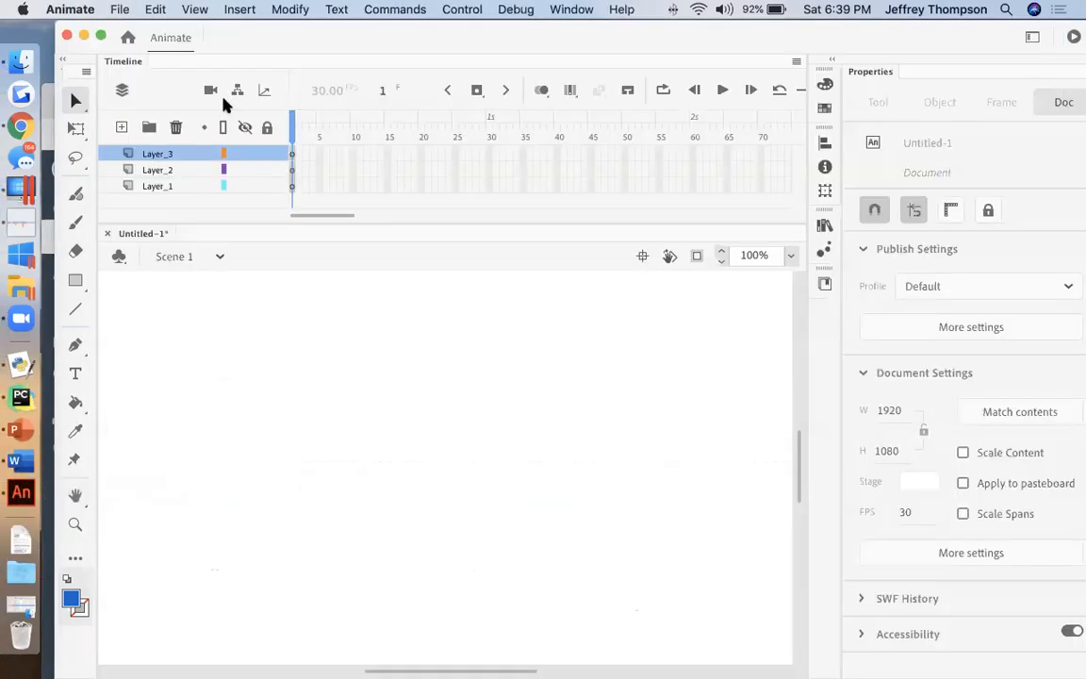
left_click(121, 127)
Step: Rename the topmost layer as Actions and the layer directly below it as Buttons
double_click(157, 153)
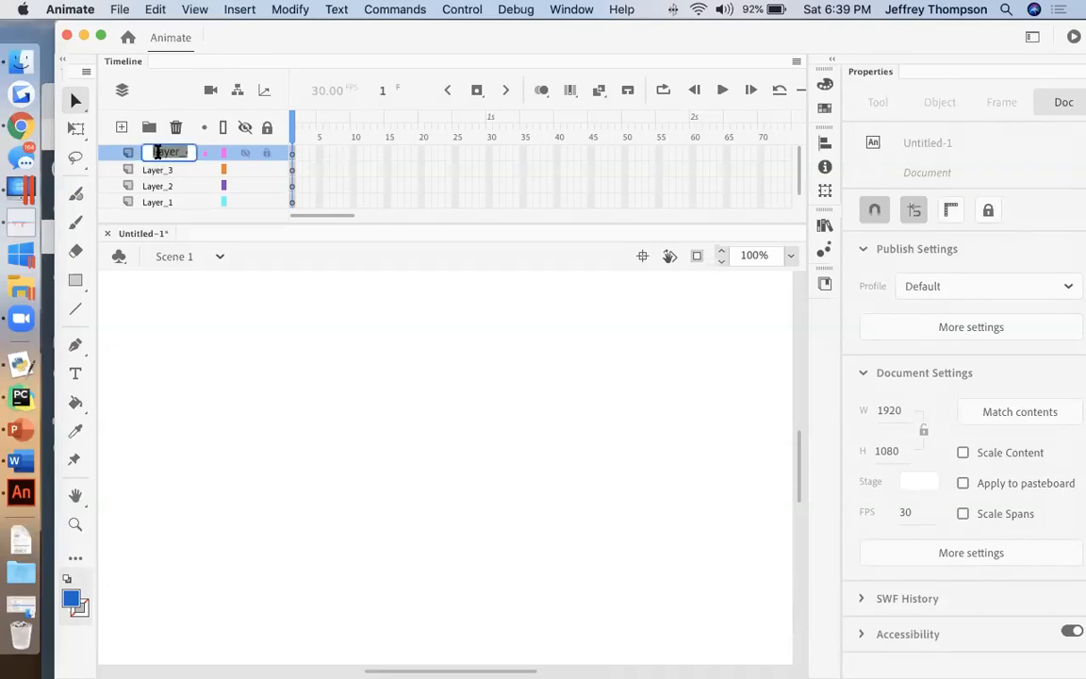
type("Actions")
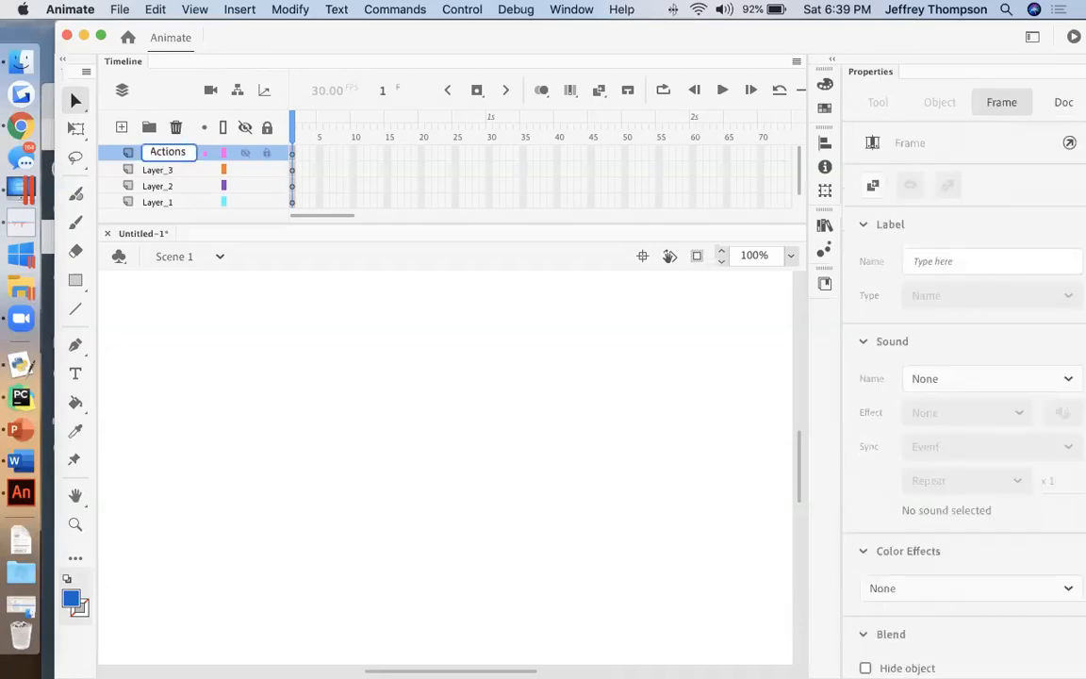
double_click(158, 170)
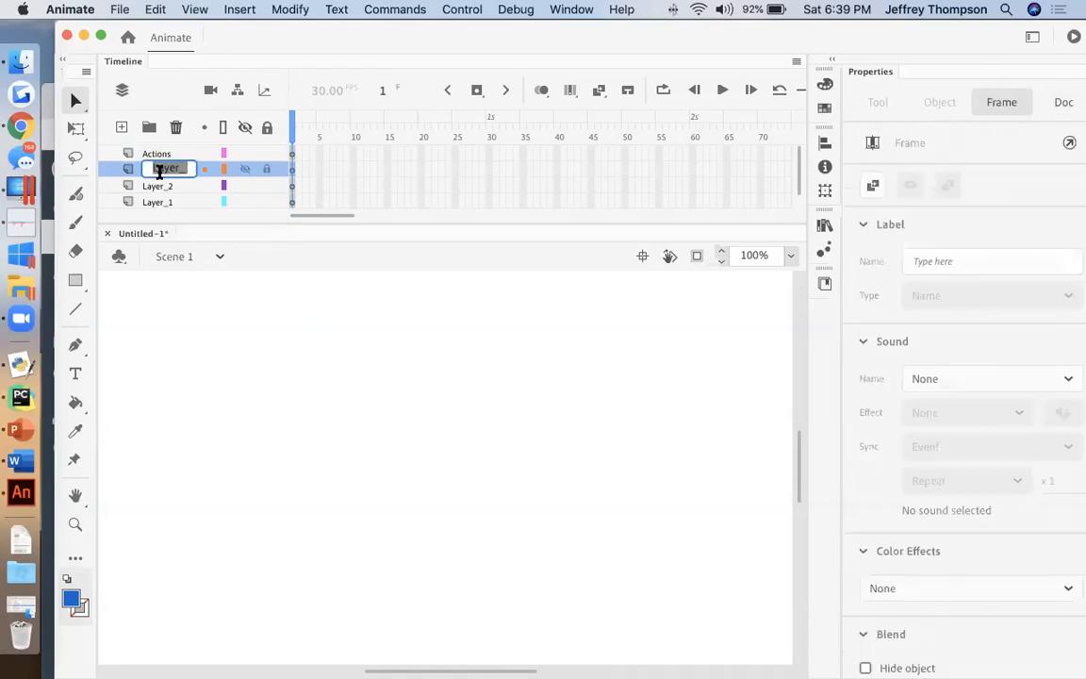
type("Buttons")
Step: Rename Layer_2 as Pages and the lowest layer, Layer_1, as Background
double_click(157, 186)
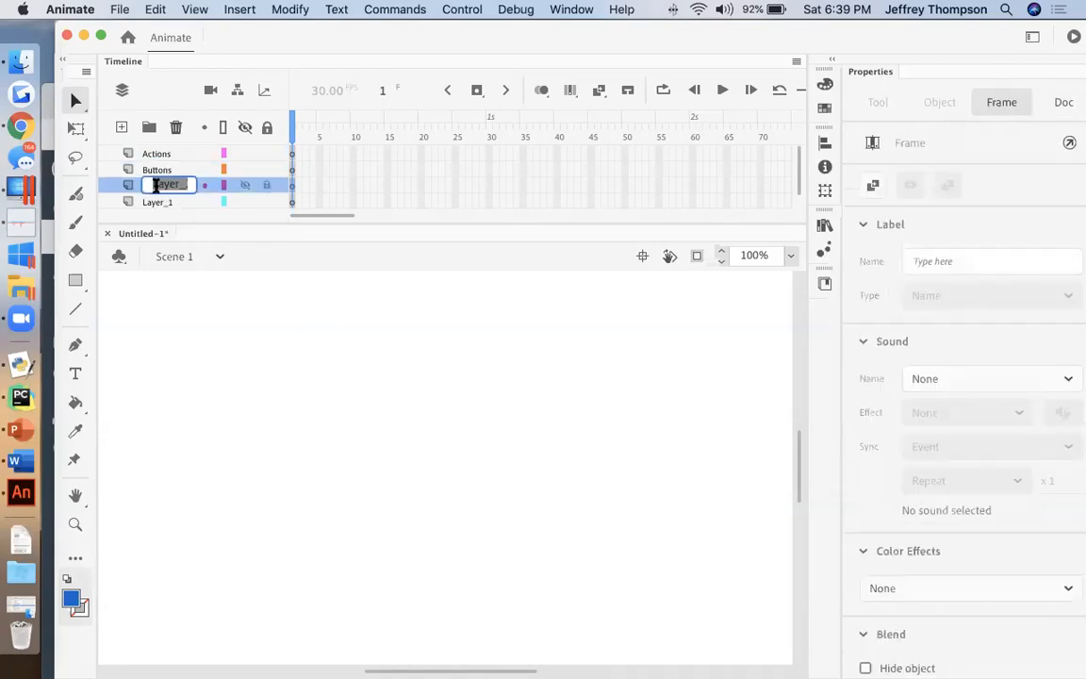
type("Pages")
key("Return")
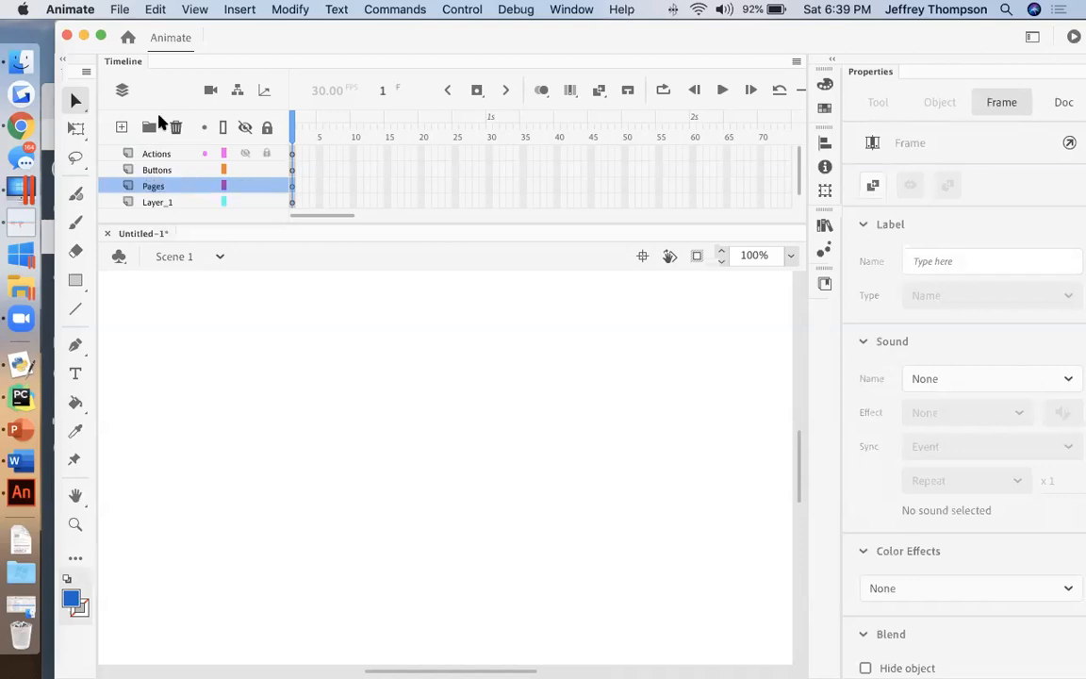
double_click(157, 202)
type("Background")
key("Return")
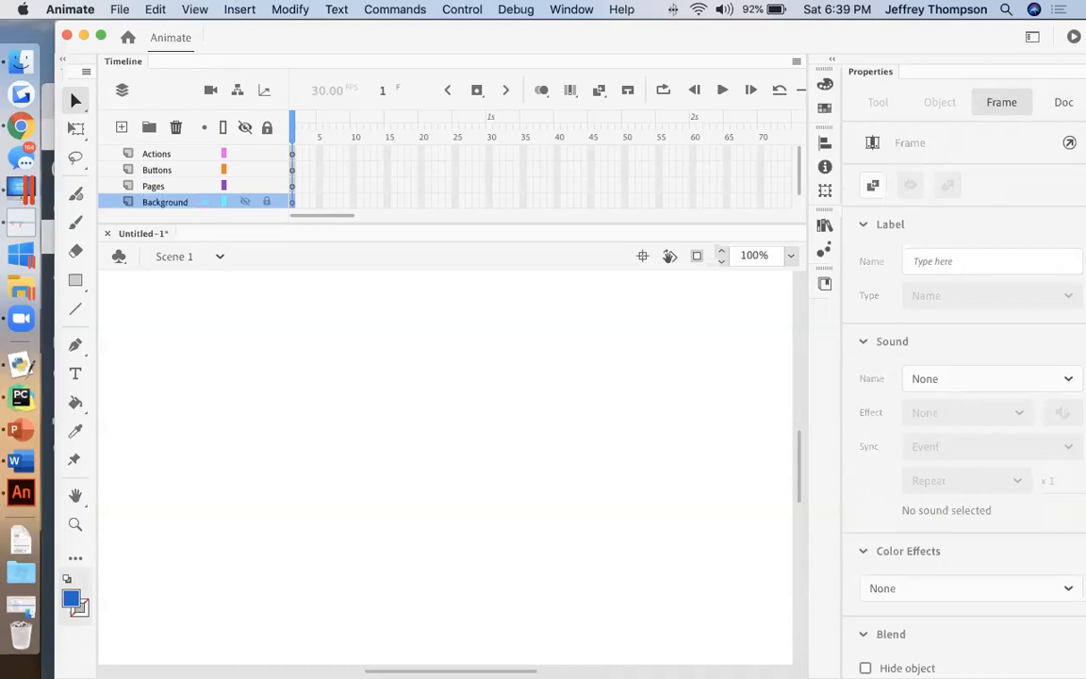
Step: Fit the whole stage in the window and reduce its magnification to 37%
left_click(790, 255)
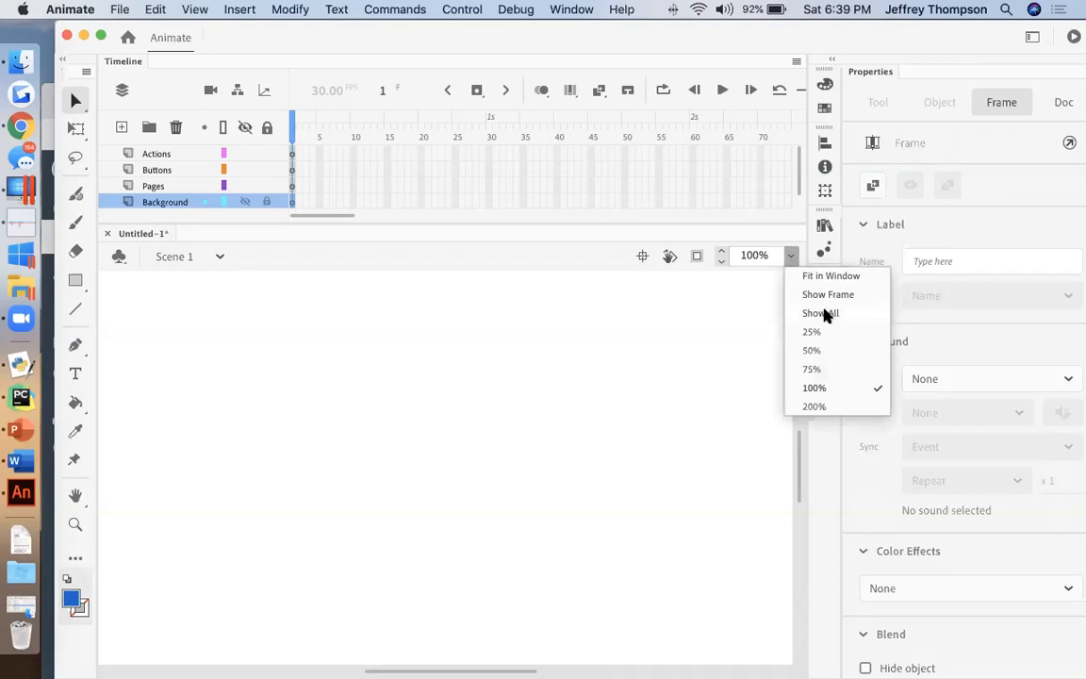
left_click(830, 276)
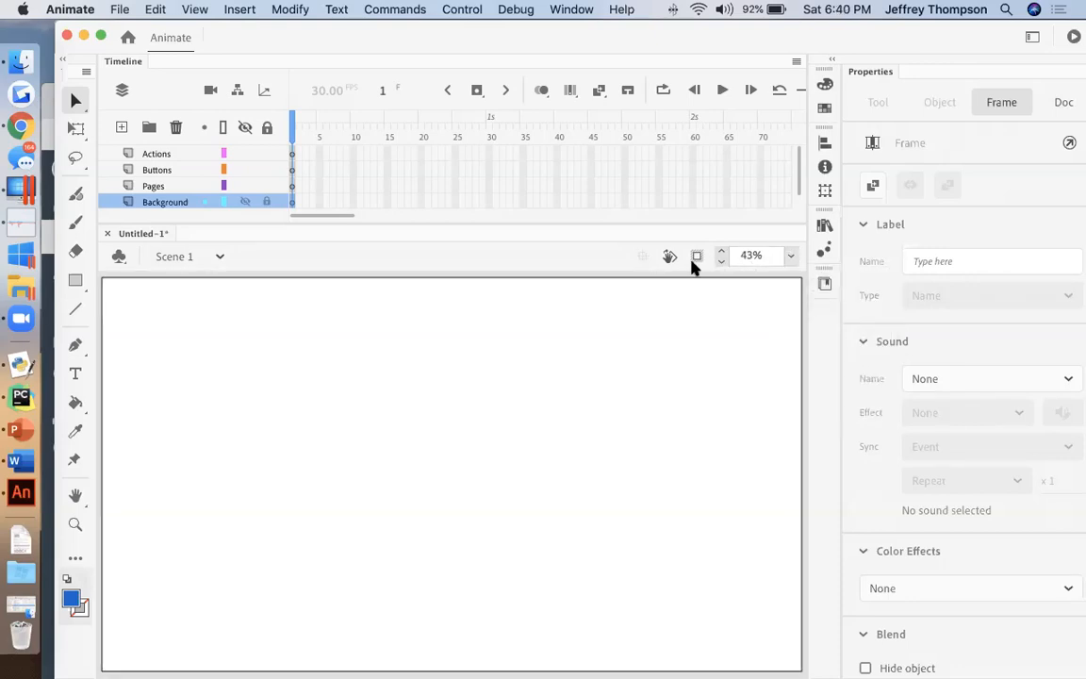
left_click(722, 260)
left_click(722, 261)
left_click(722, 261)
left_click(723, 261)
left_click(722, 261)
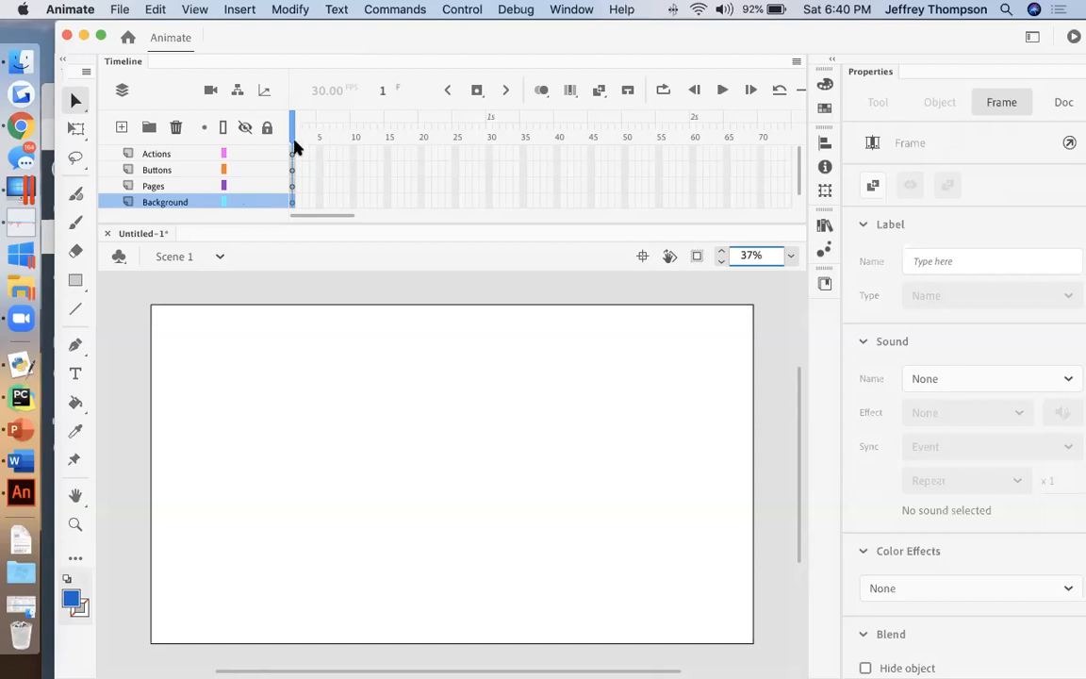
Step: Resize and reposition the Animate window and enlarge the timeline frames, keeping the layer names and frames 1 to 40 in view
left_click(832, 59)
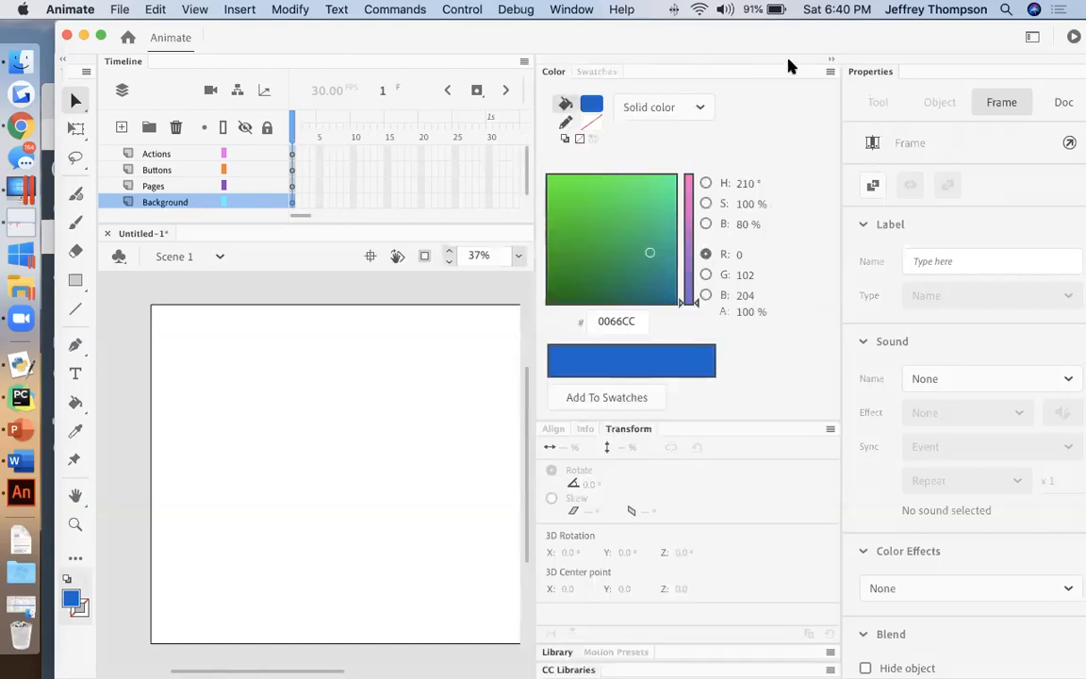
left_click(831, 60)
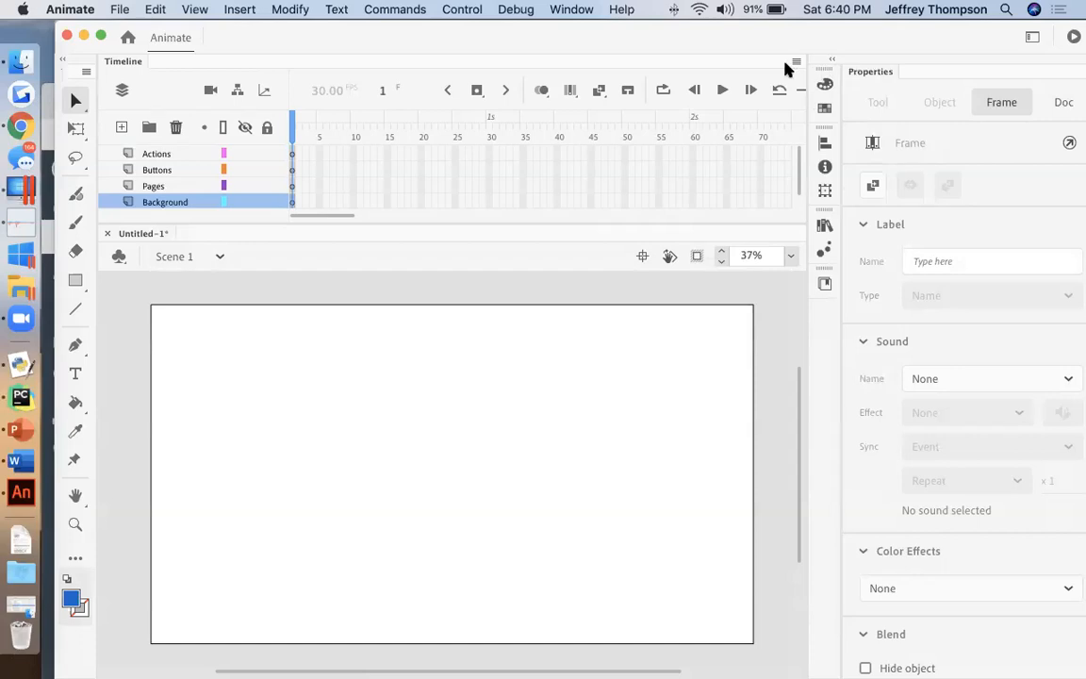
left_click_drag(703, 44, 322, 57)
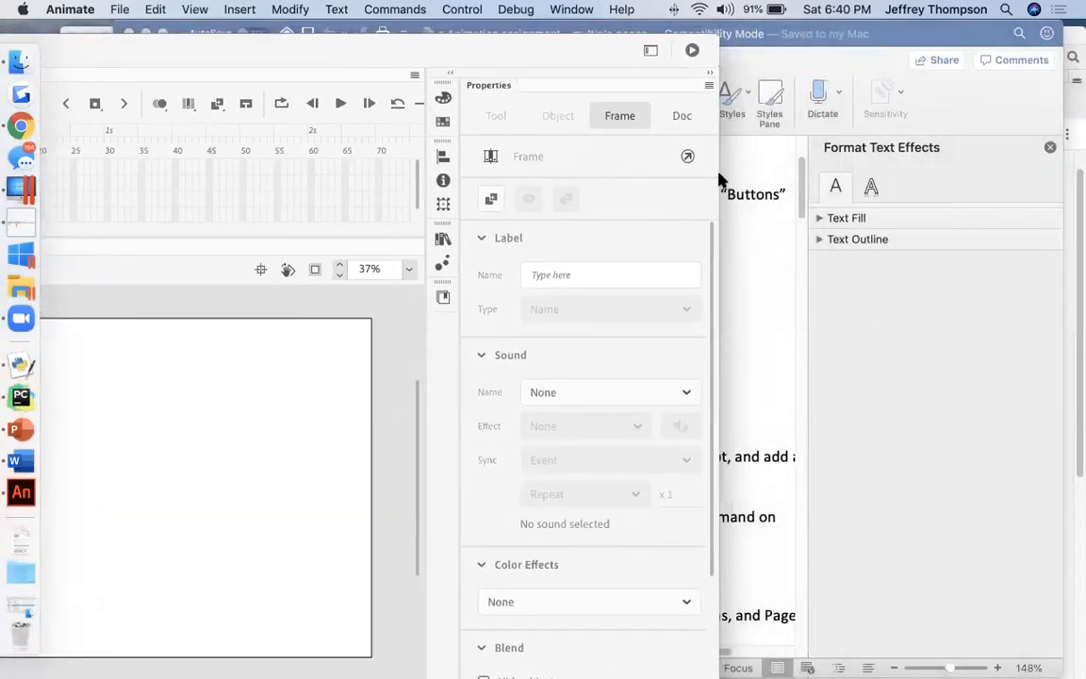
left_click_drag(714, 173, 1076, 209)
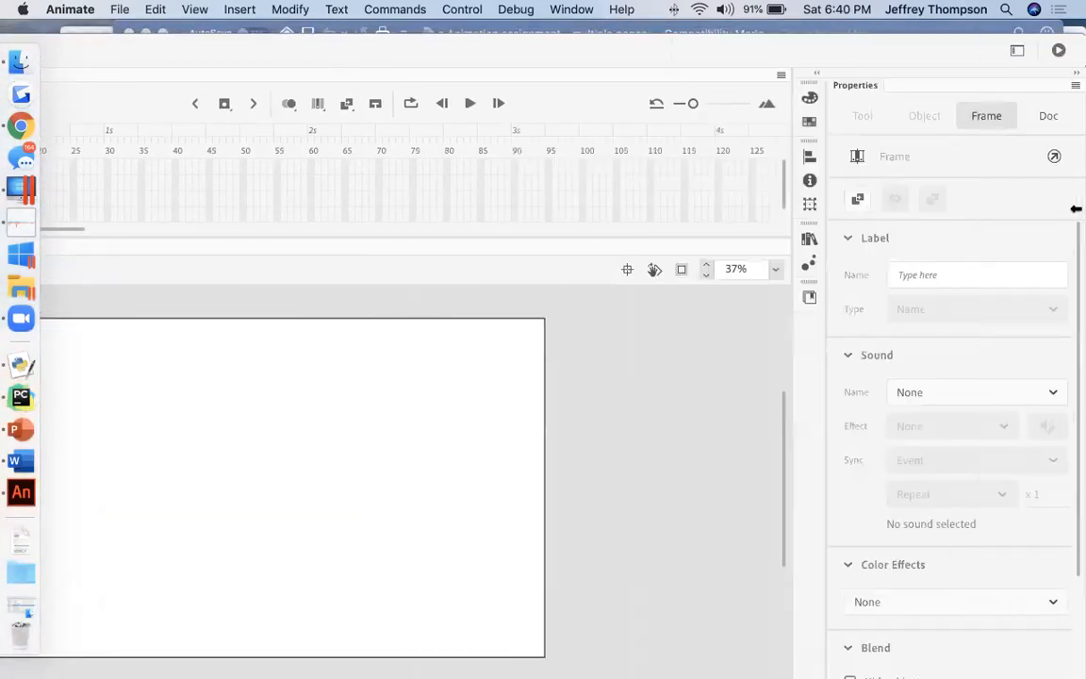
left_click_drag(695, 105, 712, 103)
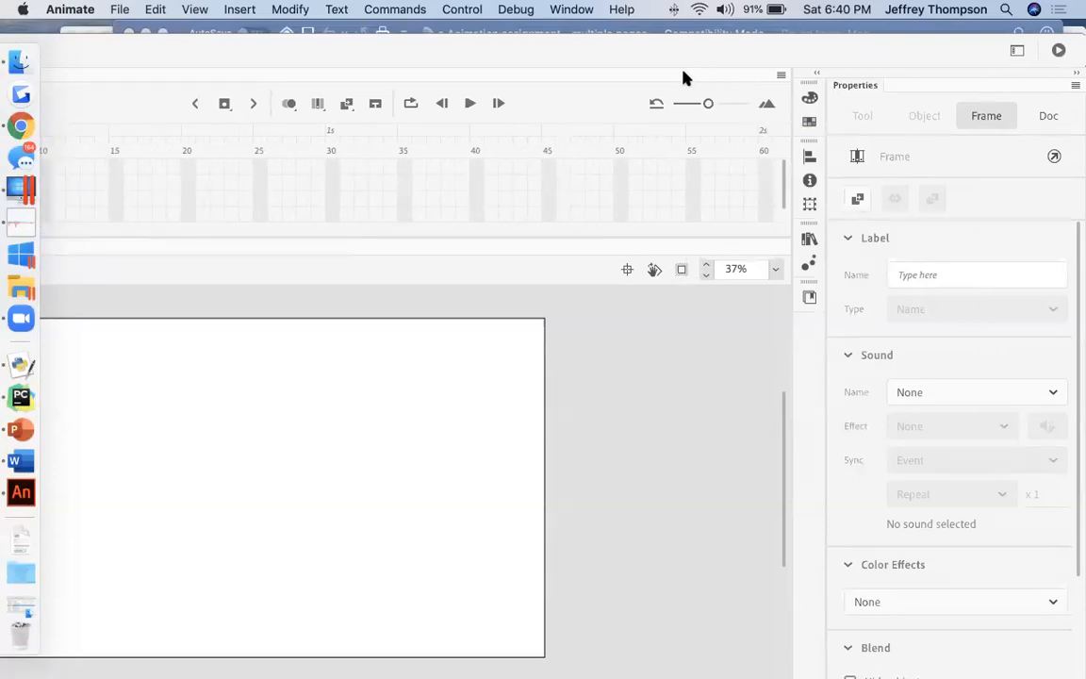
left_click_drag(773, 68, 638, 68)
left_click_drag(921, 123, 732, 112)
left_click_drag(409, 56, 689, 54)
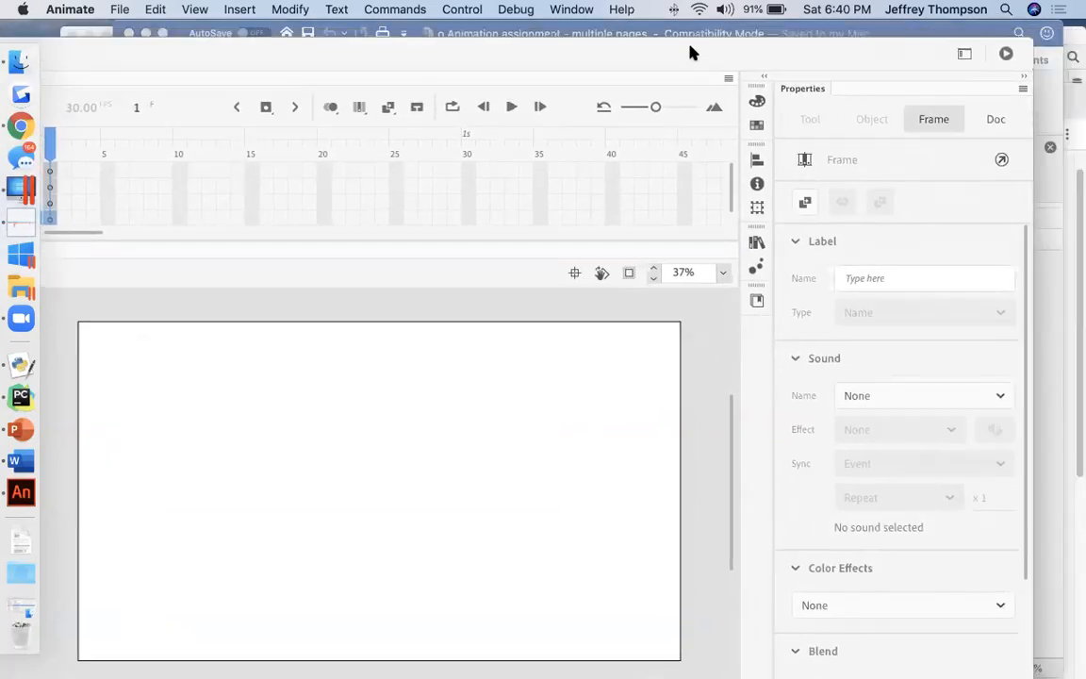
left_click_drag(1031, 117, 964, 123)
left_click_drag(489, 54, 727, 37)
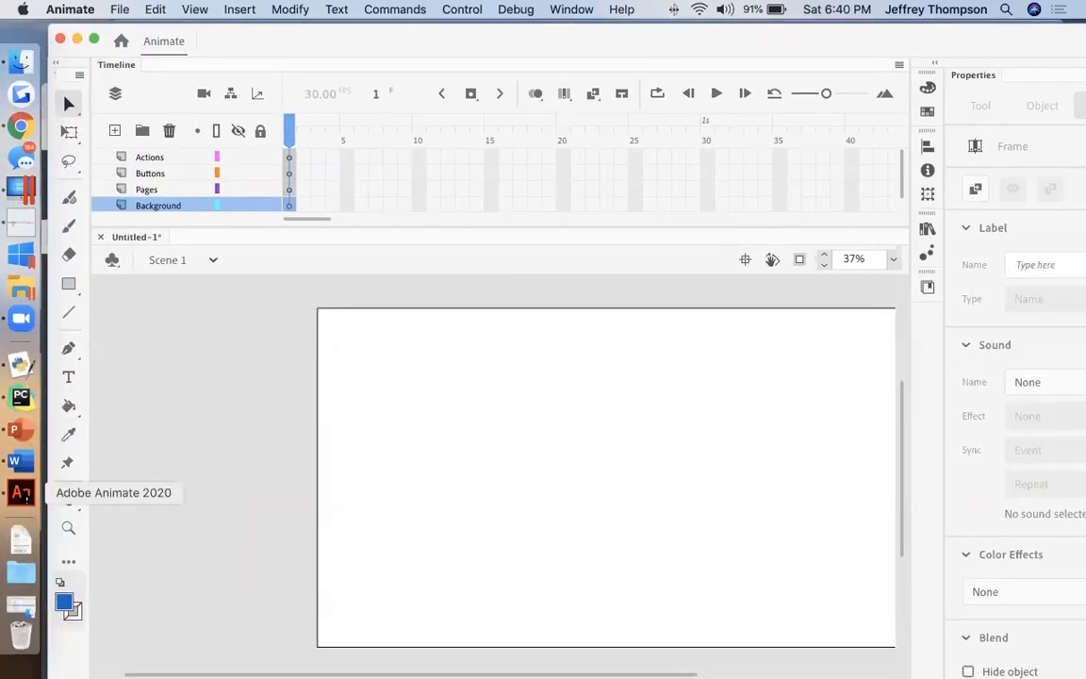
Step: Check the keyframe instruction in the Word assignment, return to Animate, and insert keyframes on frames 9 and 19 of the Actions layer
left_click(15, 462)
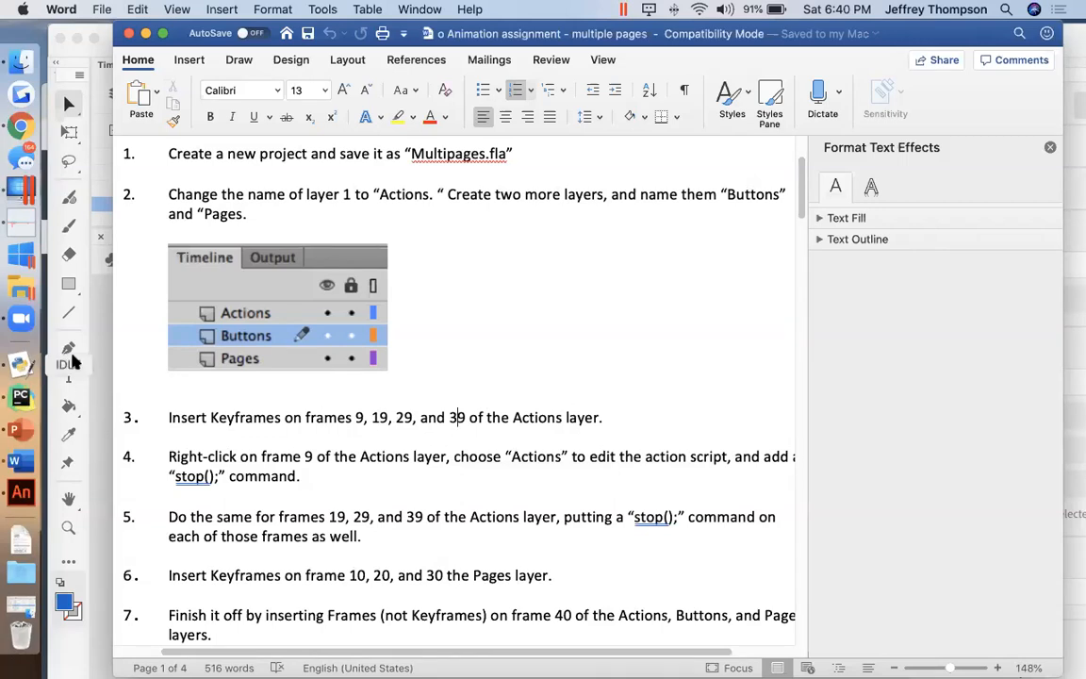
left_click(99, 357)
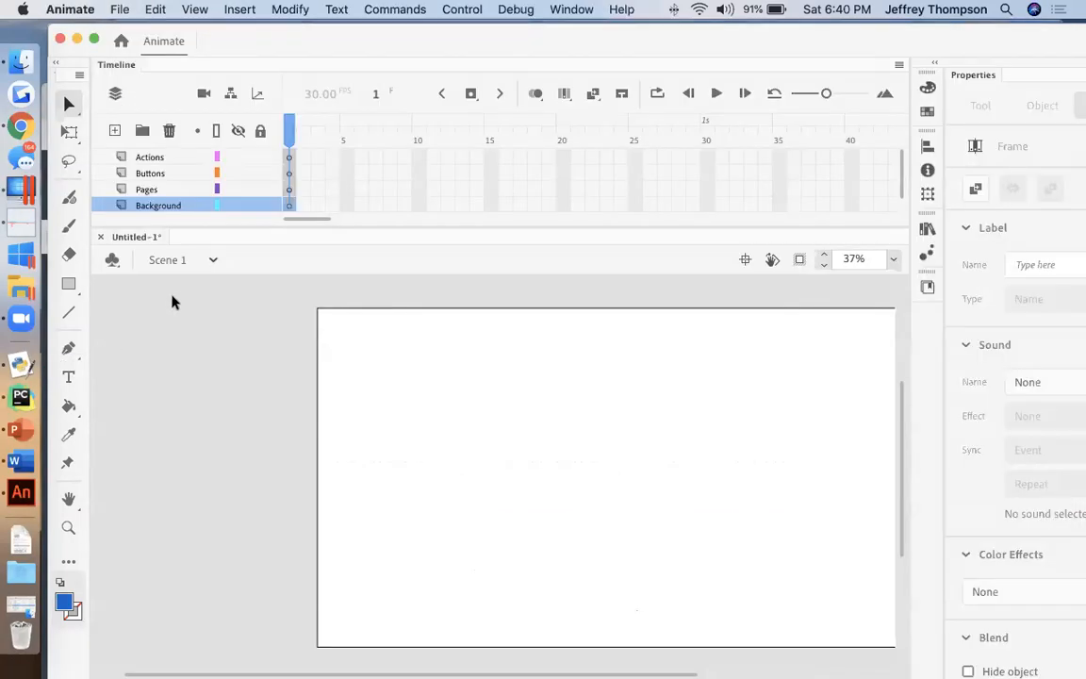
left_click(403, 157)
right_click(404, 158)
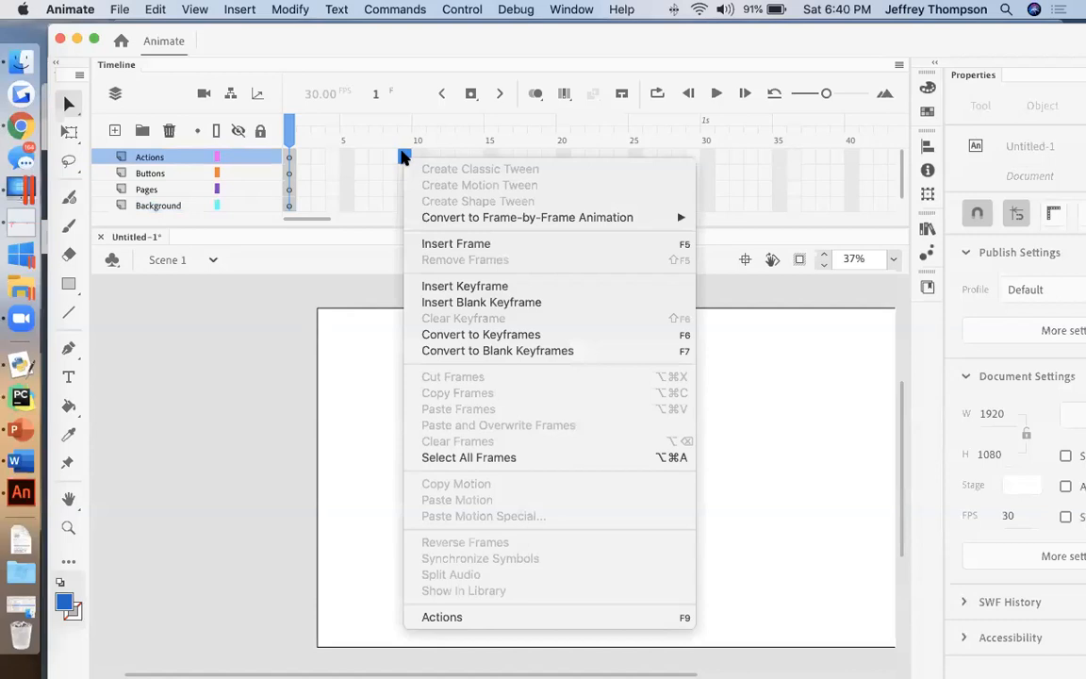
left_click(483, 283)
left_click(548, 156)
right_click(549, 157)
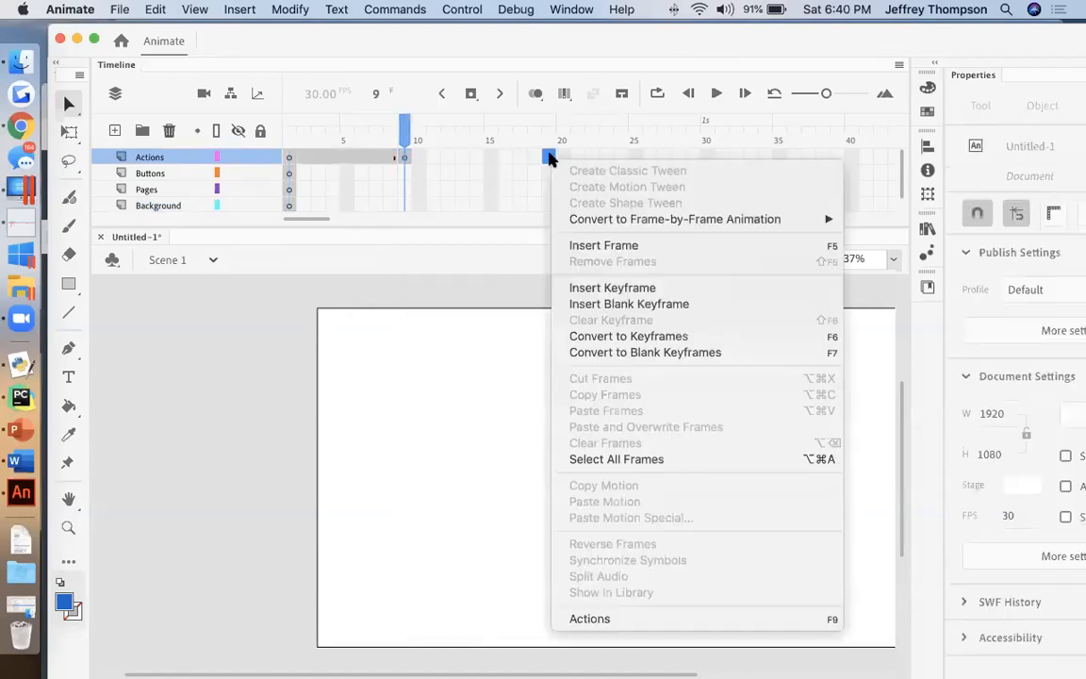
left_click(629, 288)
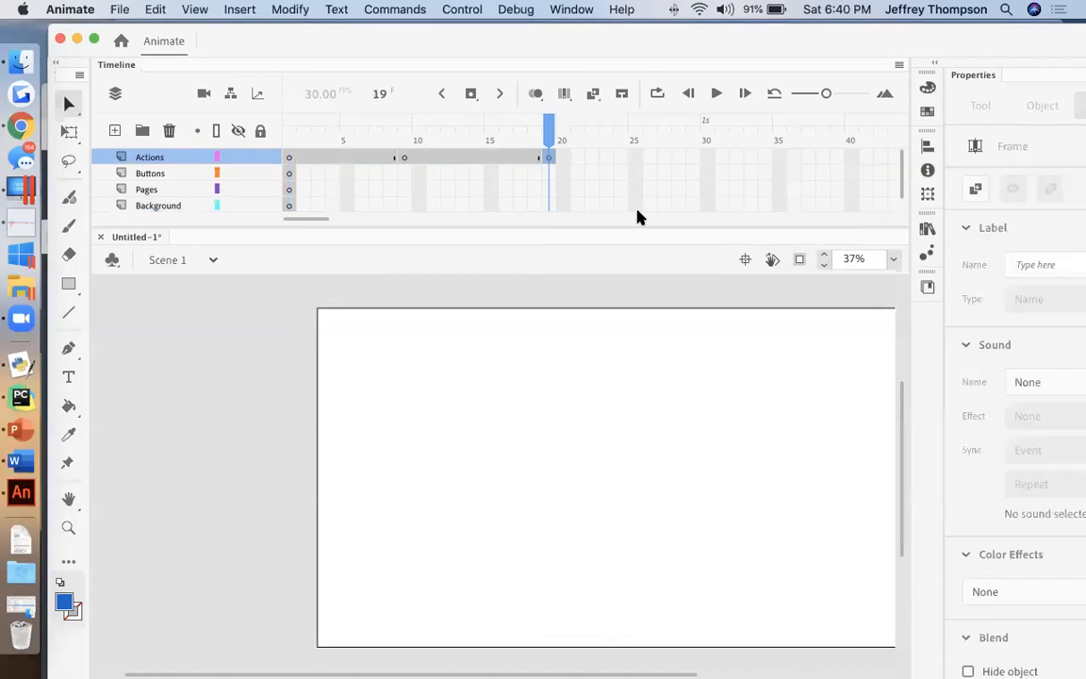
Step: Insert keyframes on frames 29 and 39 of the Actions layer and make the timeline area slightly taller
left_click(693, 157)
right_click(693, 156)
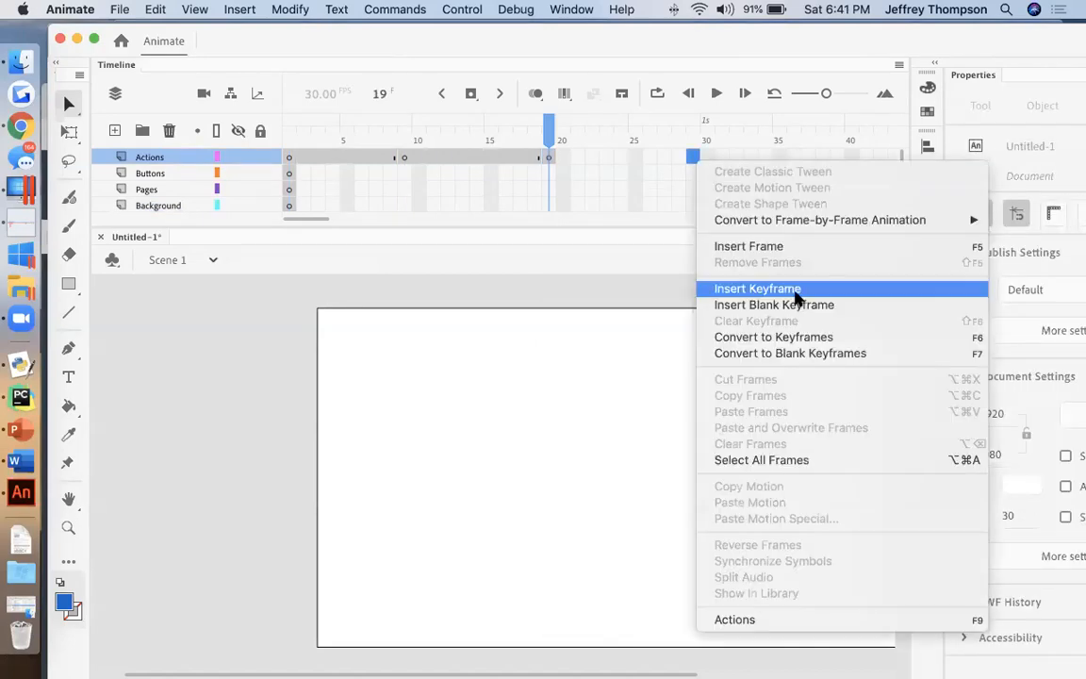
left_click(797, 289)
left_click(837, 157)
right_click(837, 158)
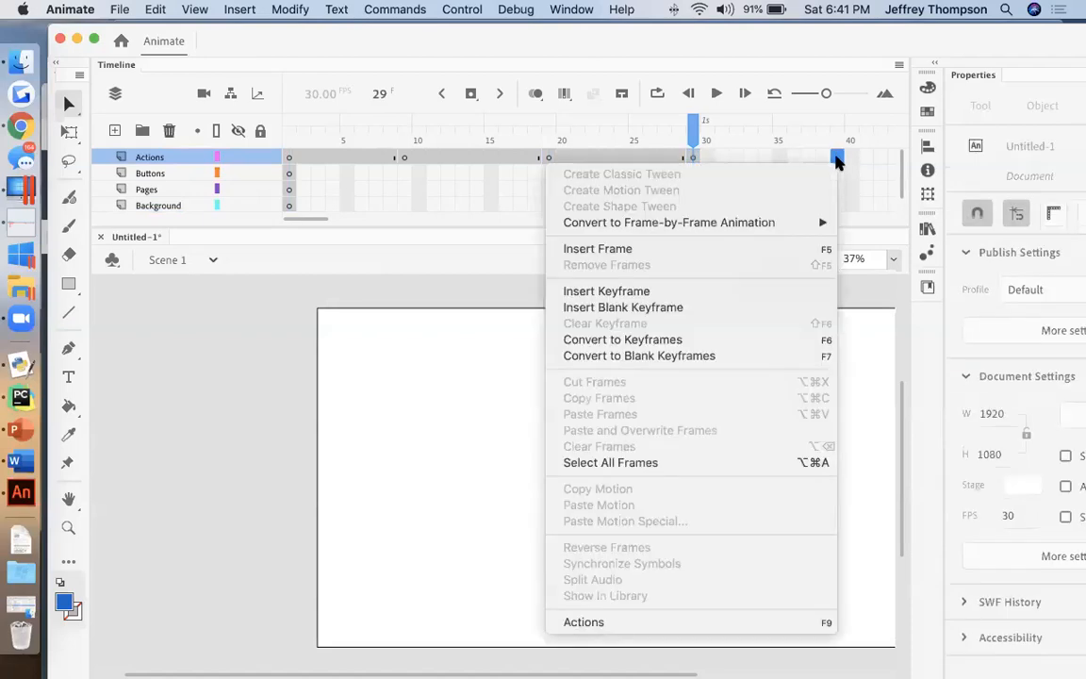
left_click(731, 290)
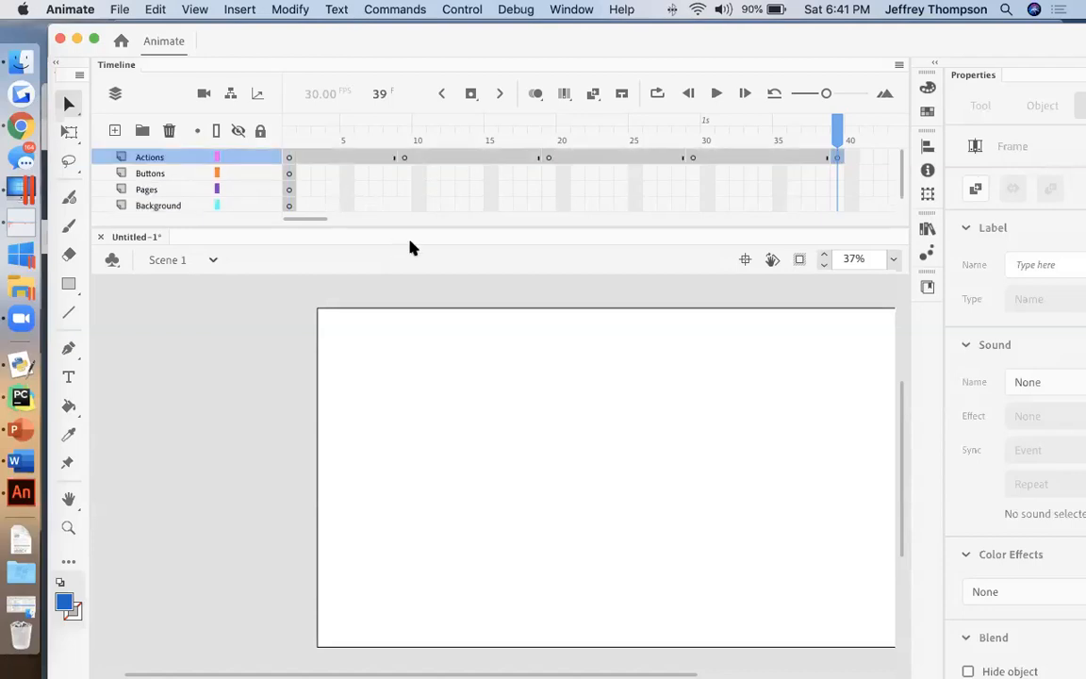
left_click_drag(413, 229, 413, 238)
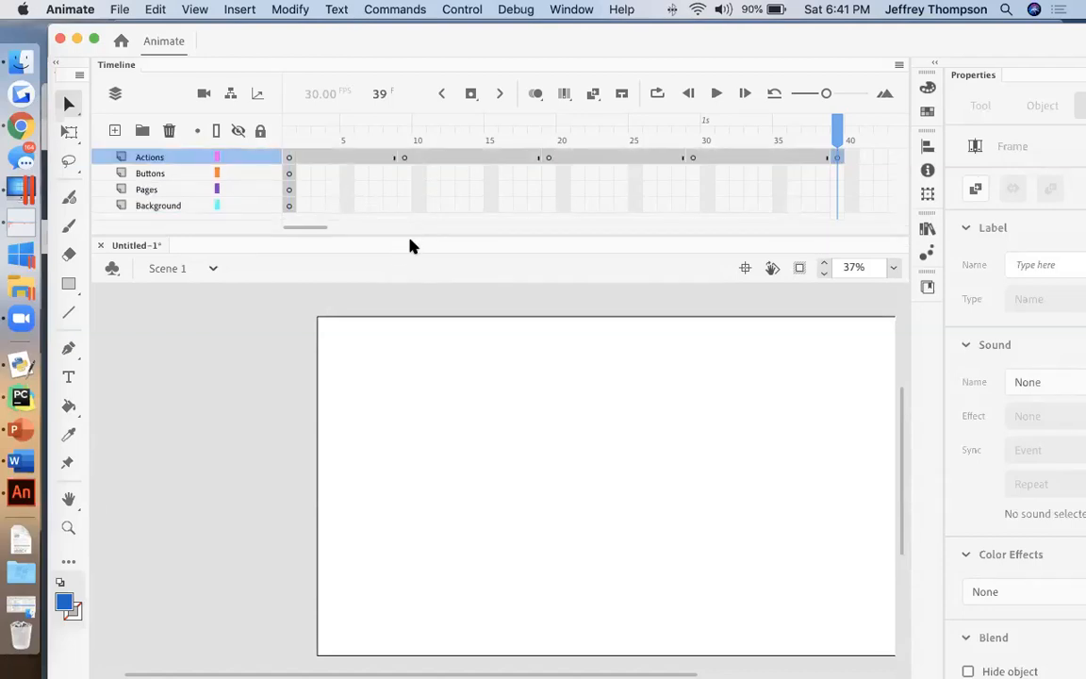
Step: Switch to Word and read assignment items 4 and 5 on adding stop(); commands to the Actions layer, closing the Format Text Effects pane
left_click(13, 459)
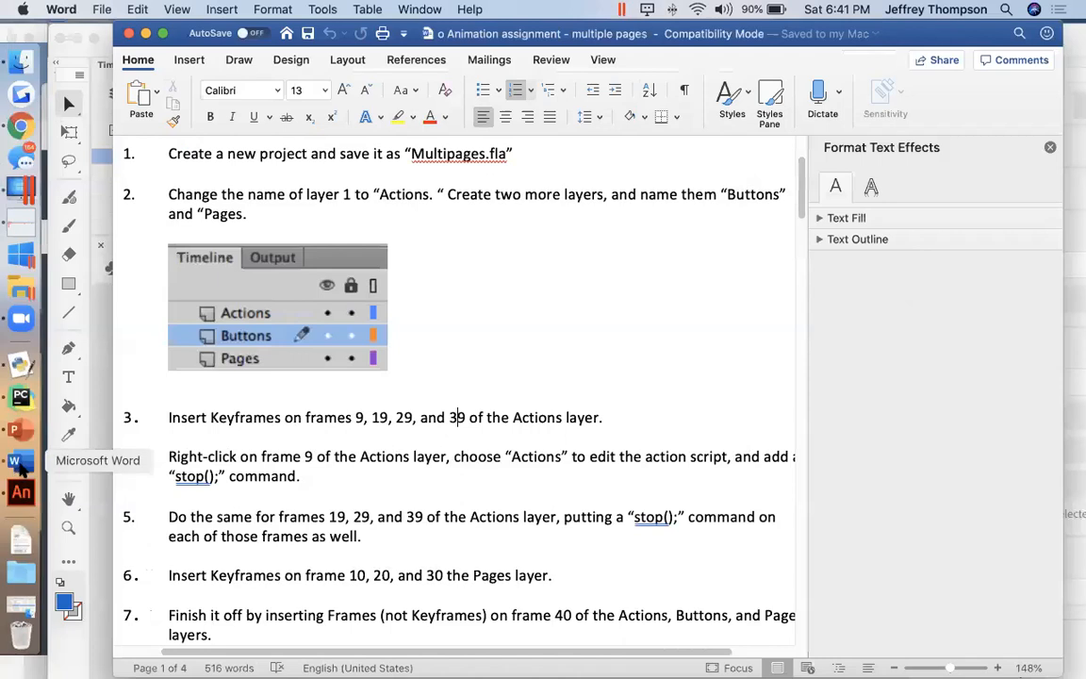
scroll(297, 441, "down", 1)
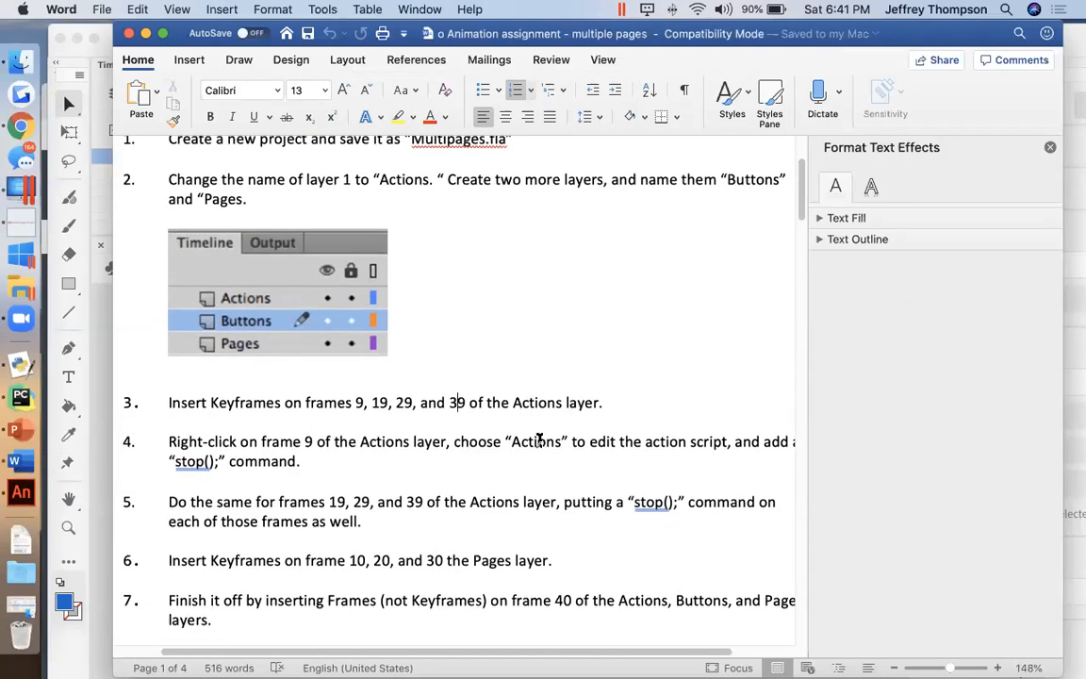
left_click_drag(453, 441, 617, 443)
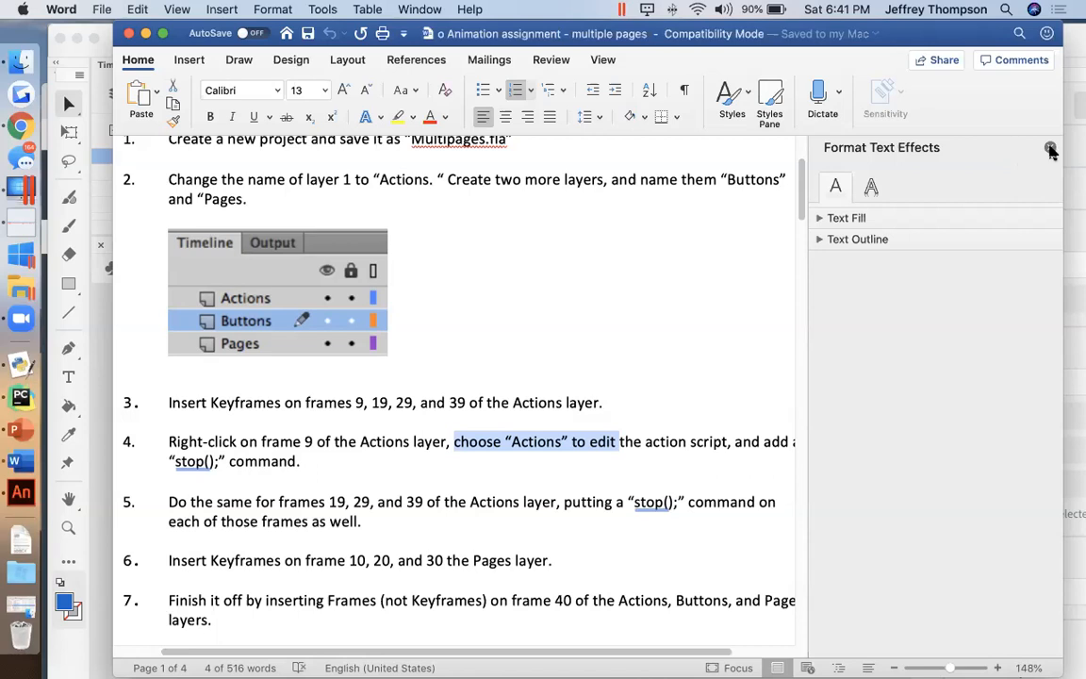
left_click(1050, 149)
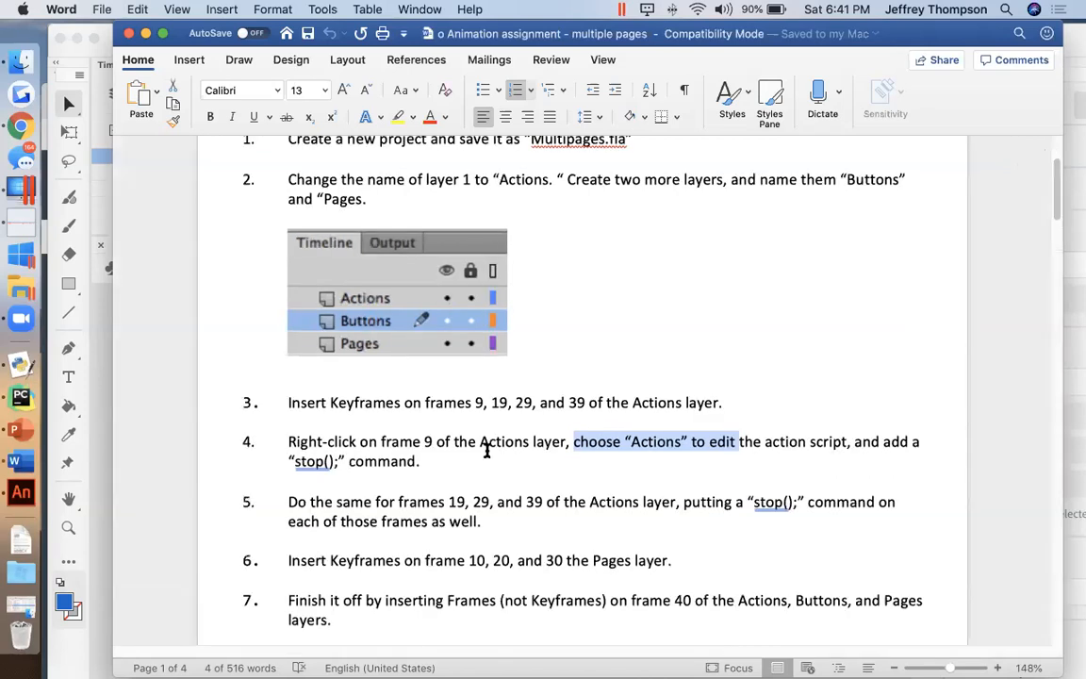
left_click(325, 462)
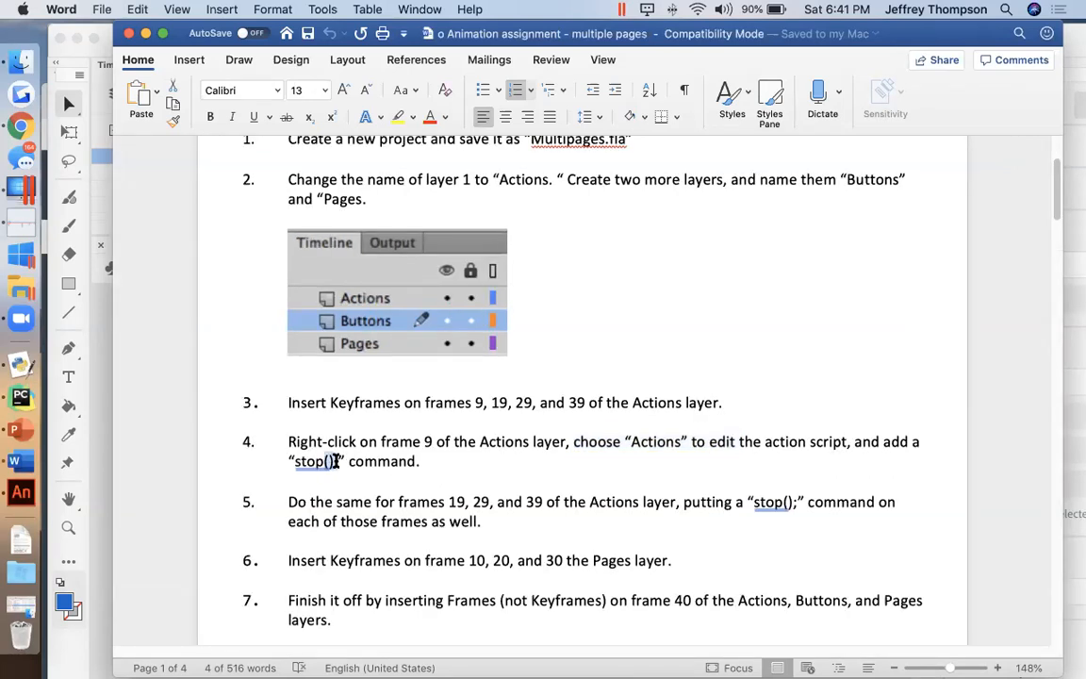
scroll(321, 464, "up", 5)
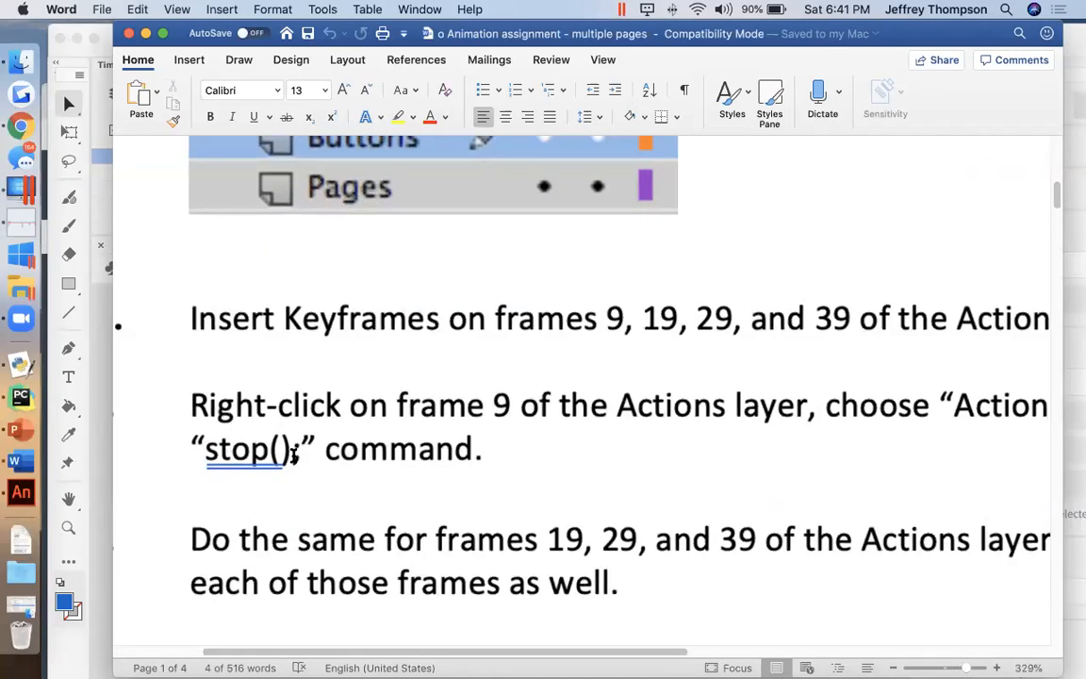
double_click(296, 445)
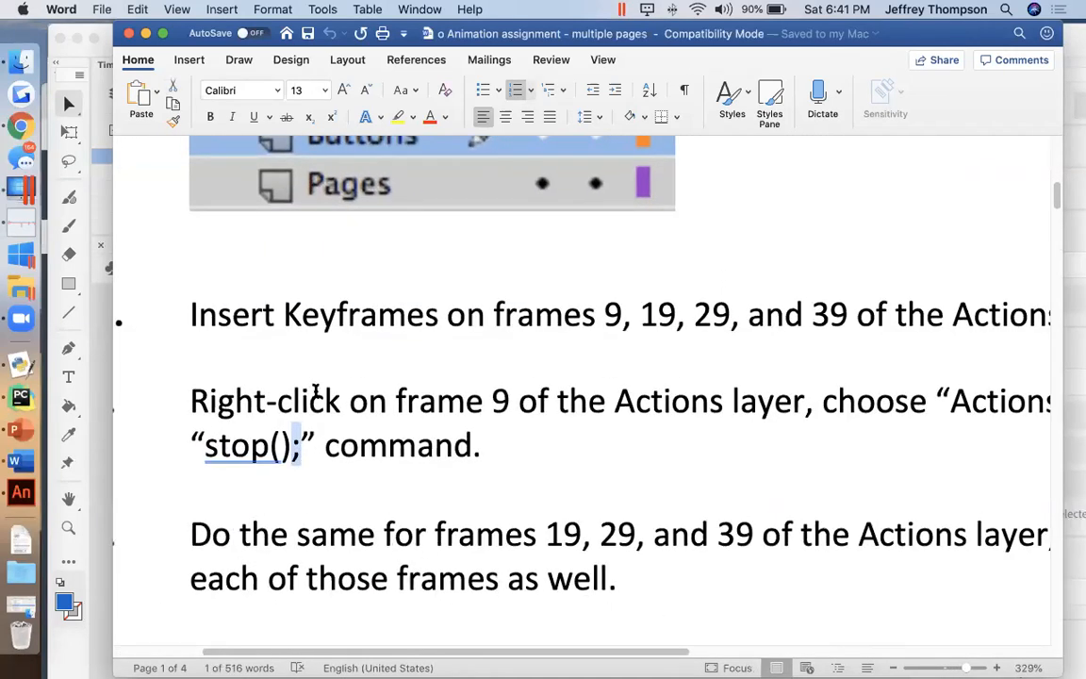
scroll(316, 394, "down", 5)
left_click(90, 320)
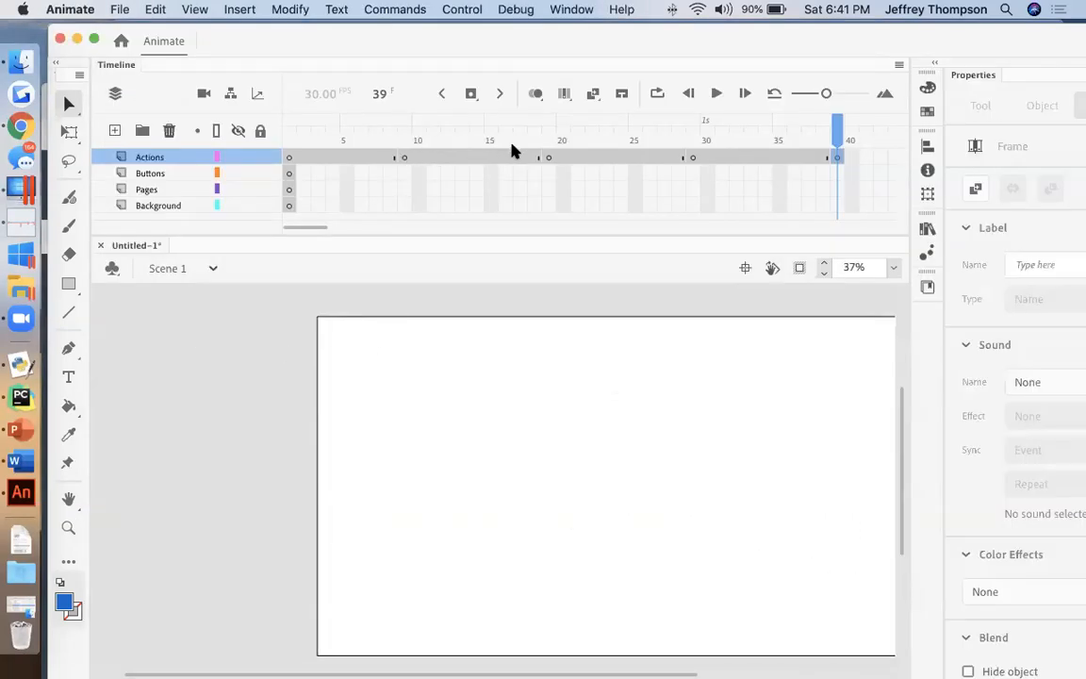
left_click(17, 459)
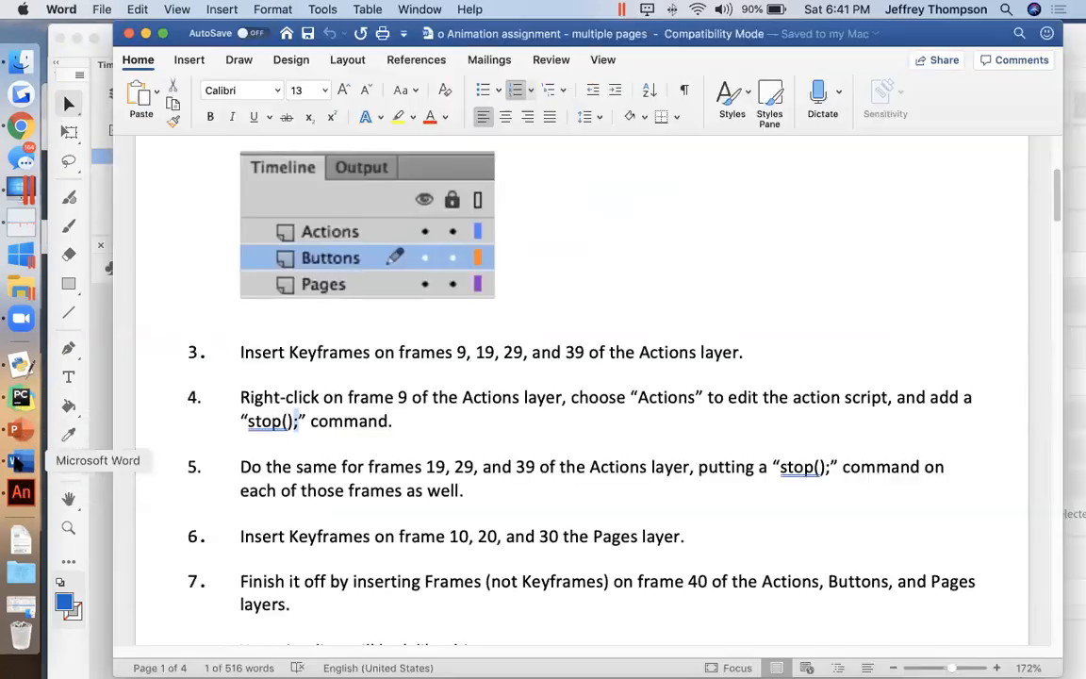
left_click(409, 400)
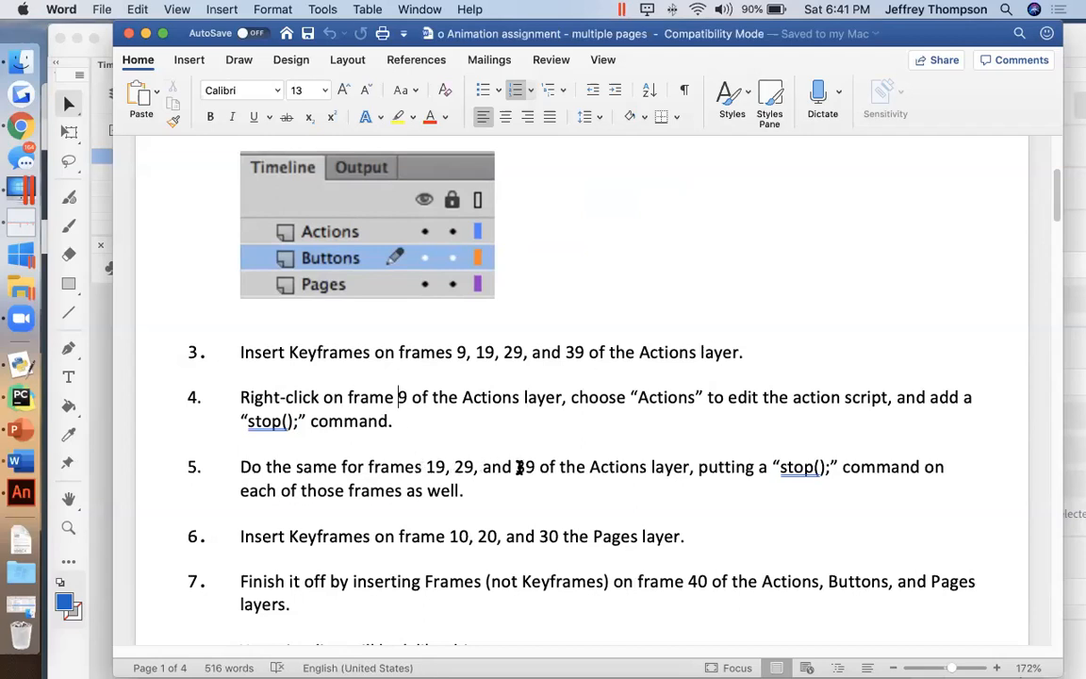
Step: Switch to Animate and add the script command stop(); to frame 9 of the Actions layer
left_click(101, 369)
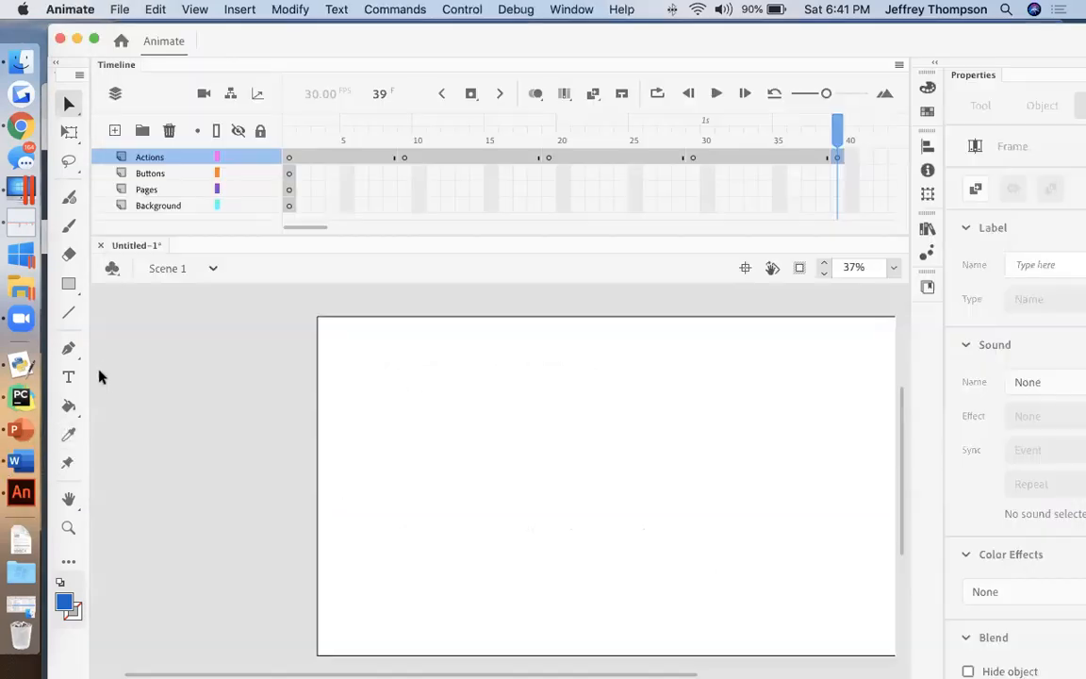
left_click(404, 159)
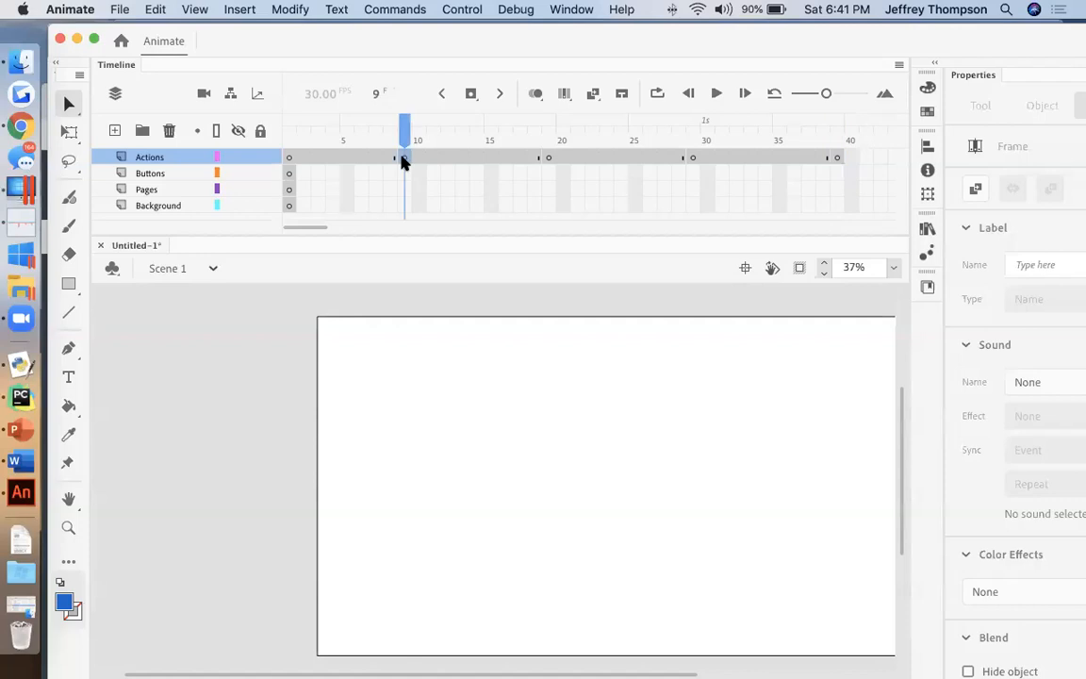
right_click(403, 161)
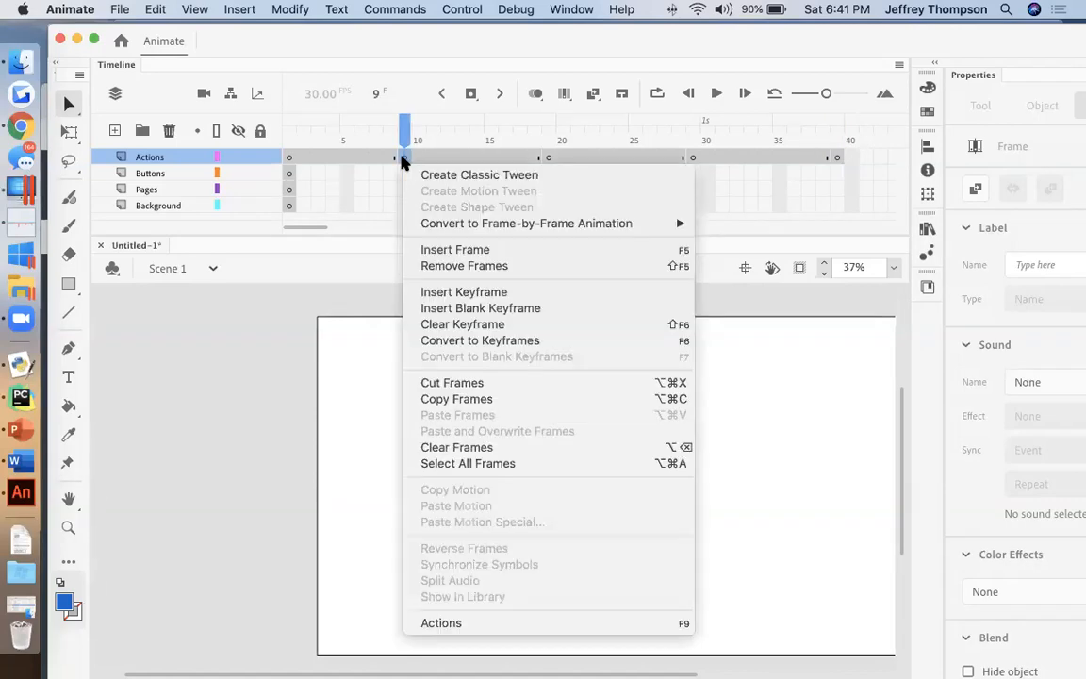
left_click(519, 624)
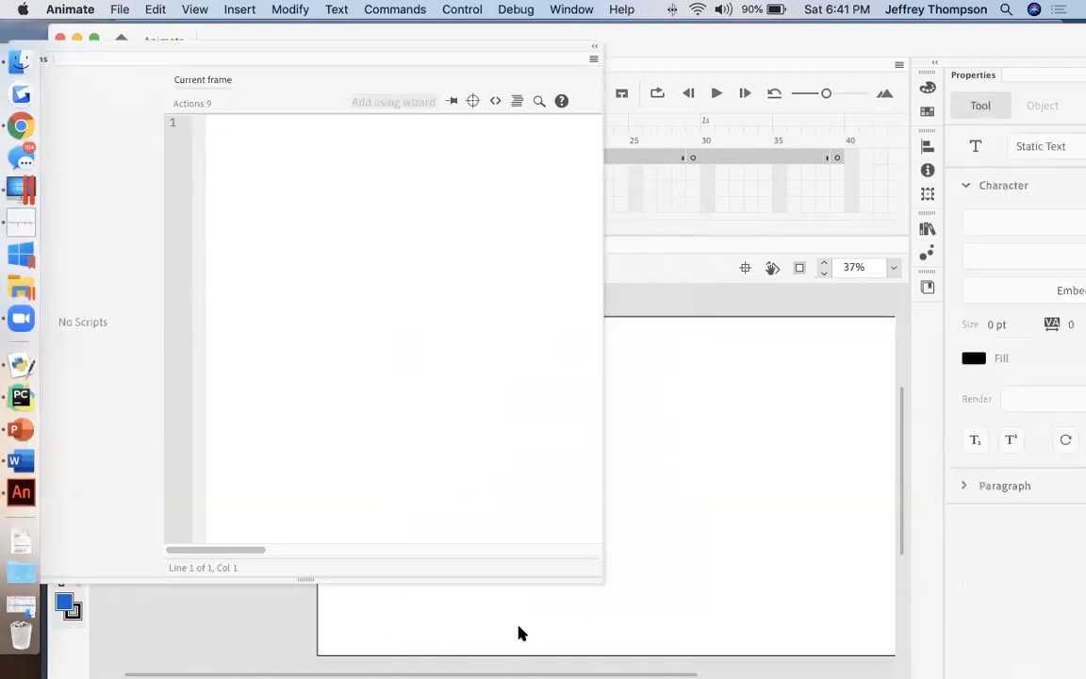
key("p")
left_click(263, 245)
type("stop();")
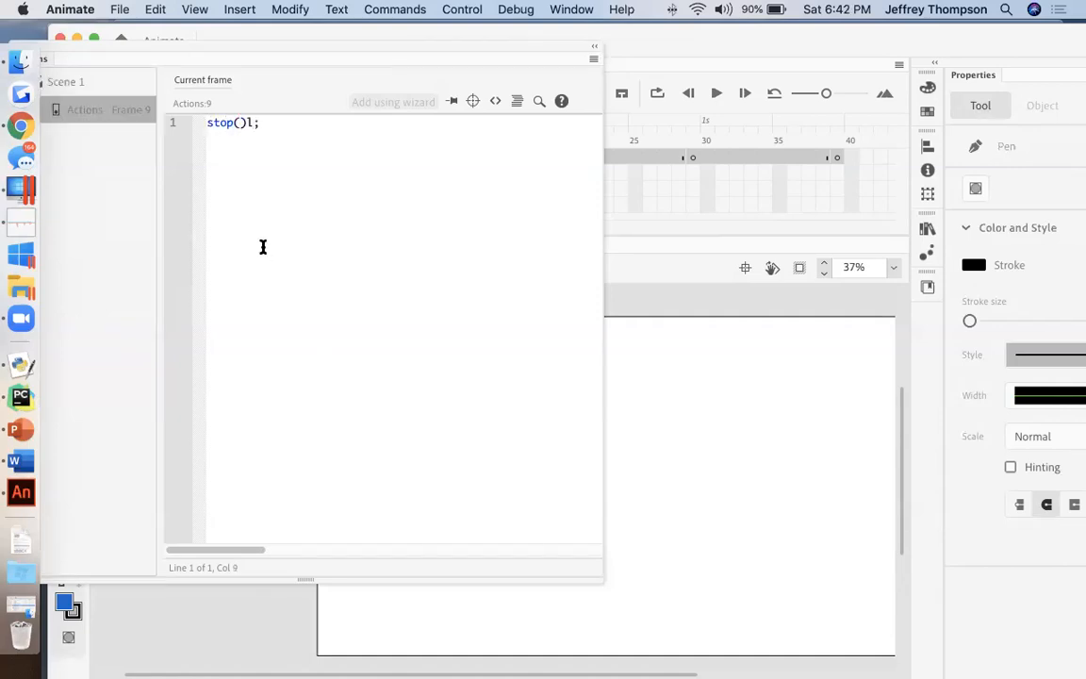
scroll(223, 129, "up", 10)
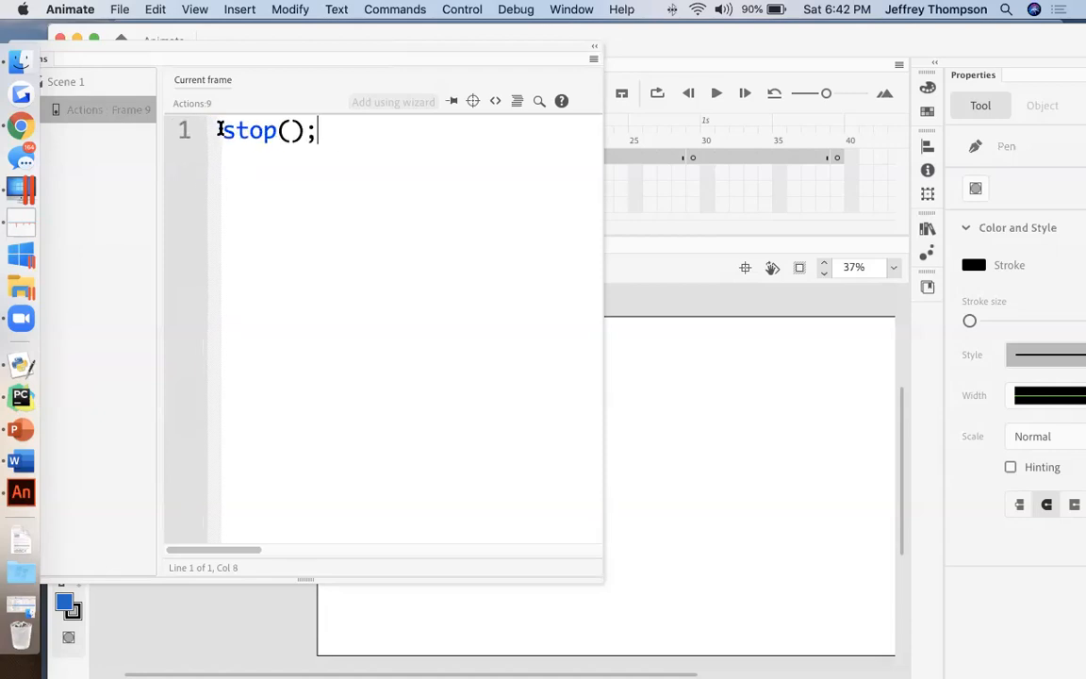
Step: Move the Actions panel clear of the window edge so its script list shows, and close it
scroll(299, 147, "down", 5)
scroll(298, 148, "up", 3)
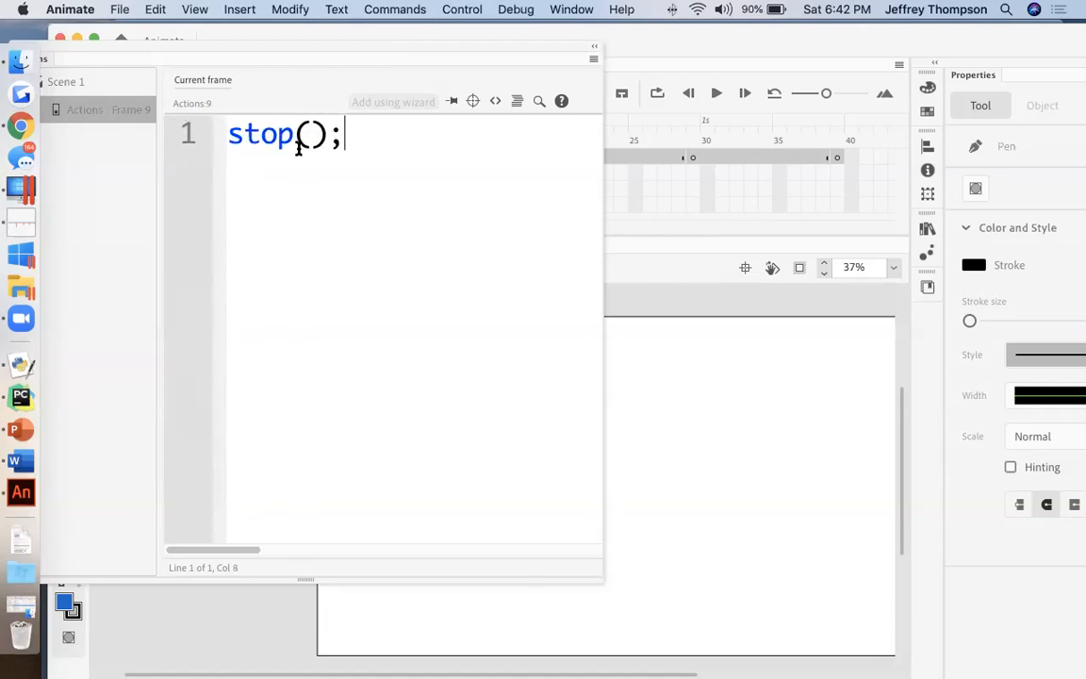
left_click_drag(341, 58, 473, 84)
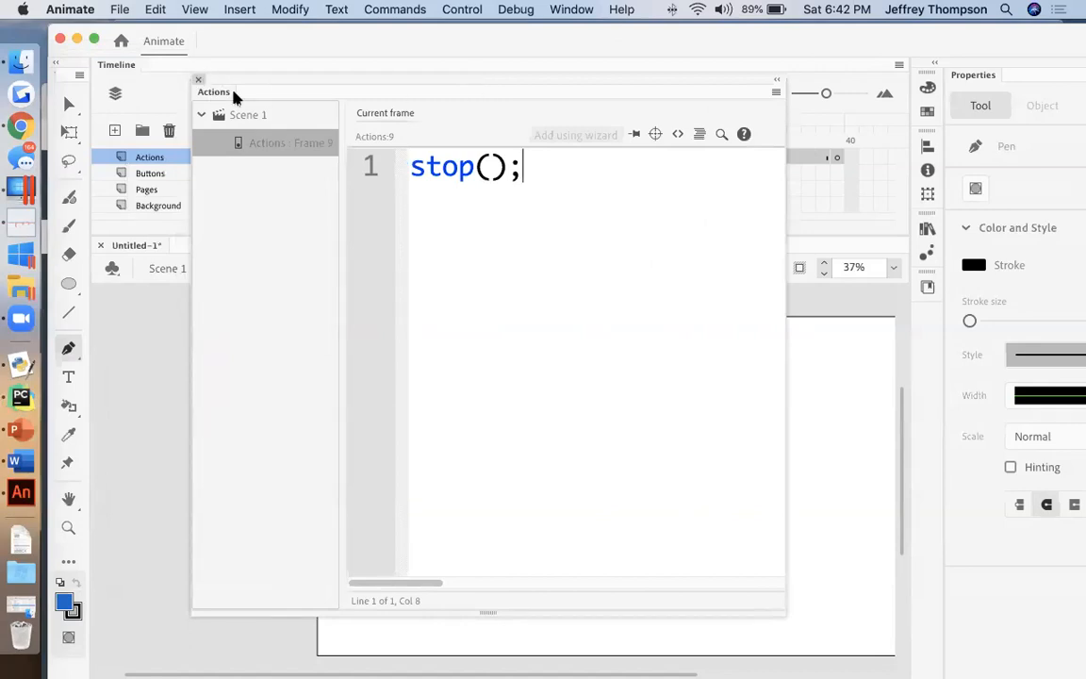
left_click(199, 81)
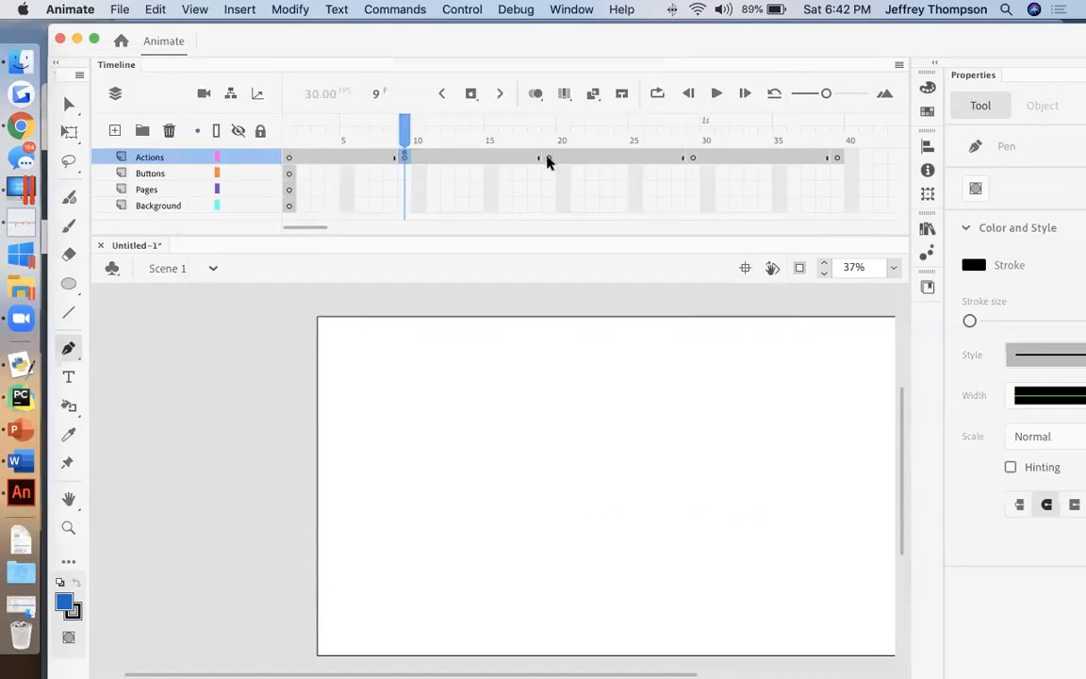
Step: Reopen the script of frame 9 on the Actions layer, copy its stop(); command, and close the script editor
right_click(405, 158)
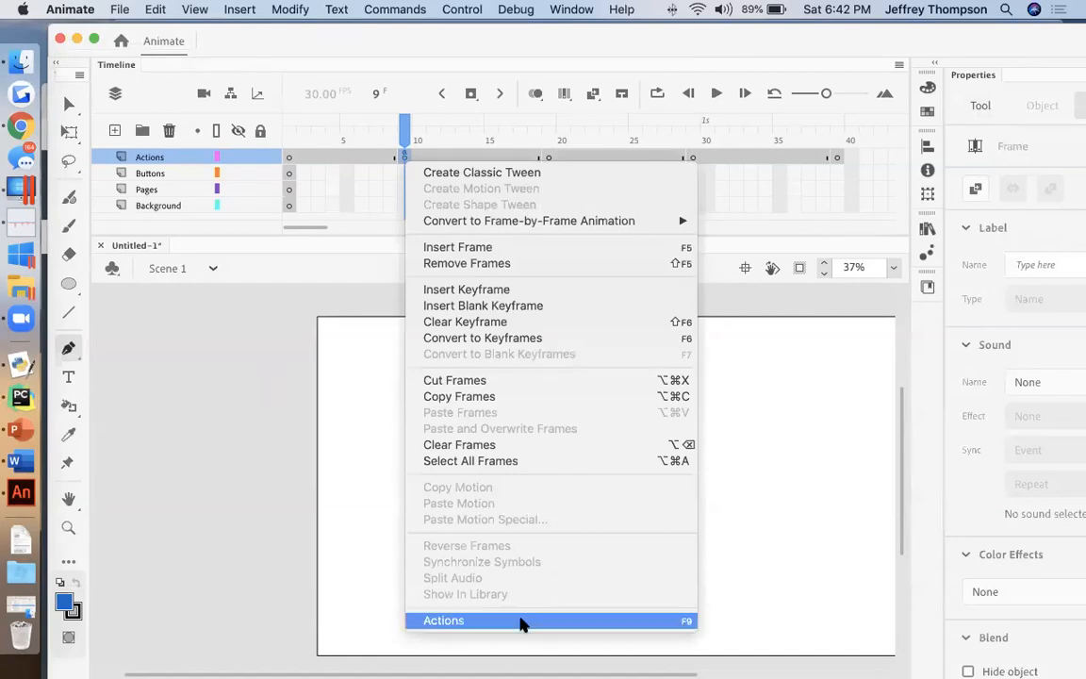
left_click(523, 621)
left_click_drag(538, 175, 407, 174)
right_click(451, 173)
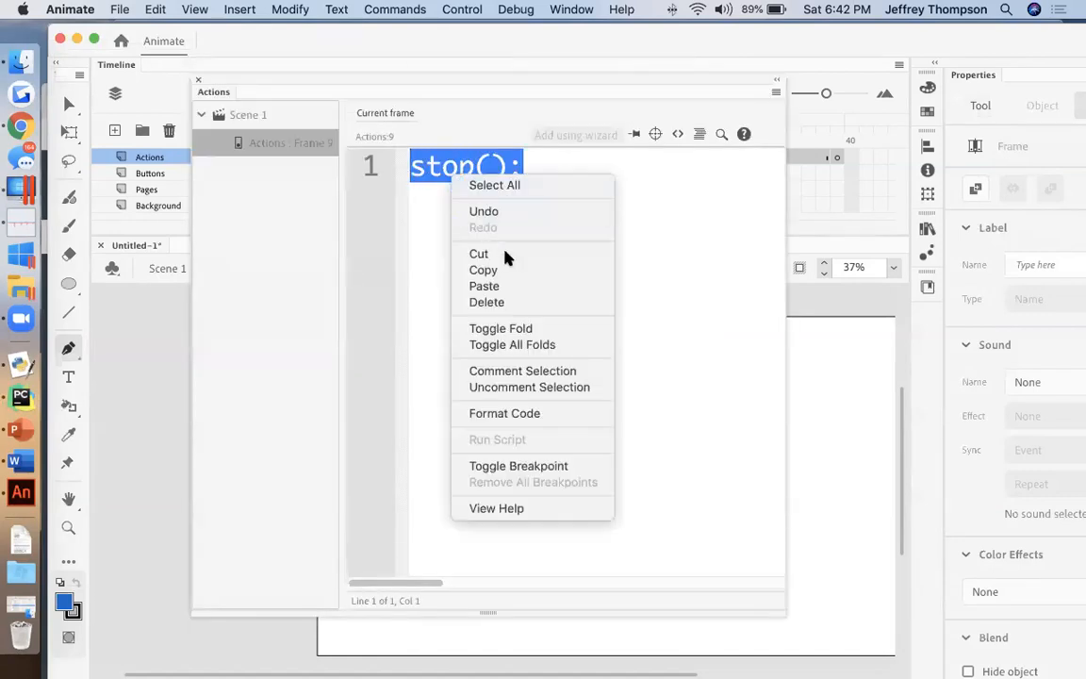
left_click(506, 271)
left_click(196, 82)
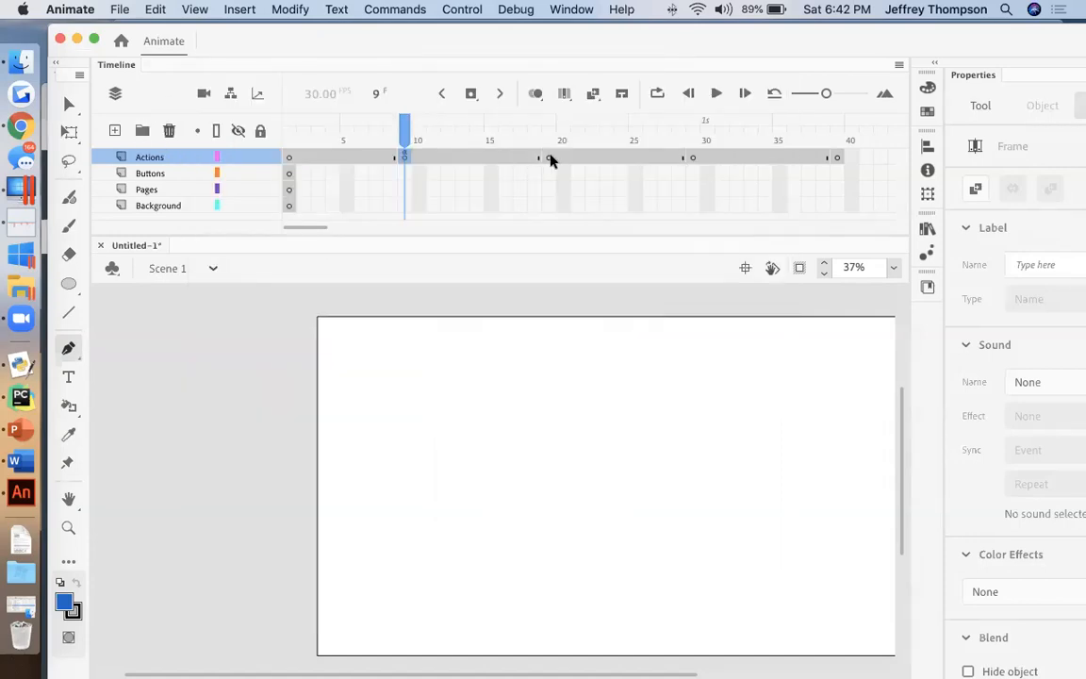
Step: Add the script command stop(); to frame 19 of the Actions layer and close the script editor
right_click(548, 160)
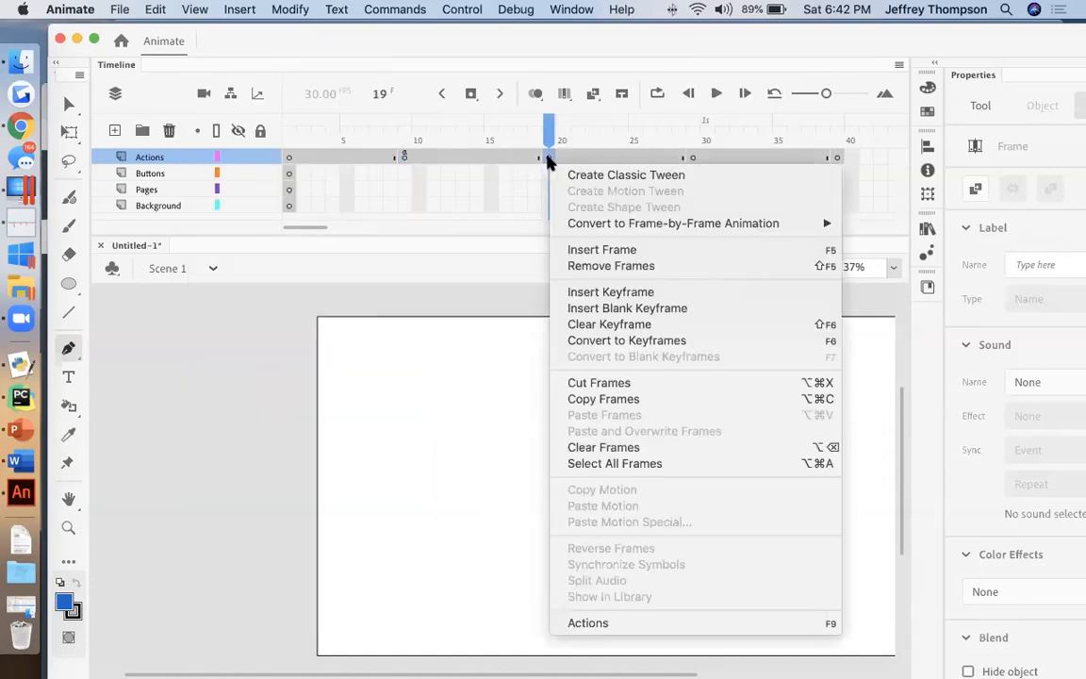
left_click(630, 630)
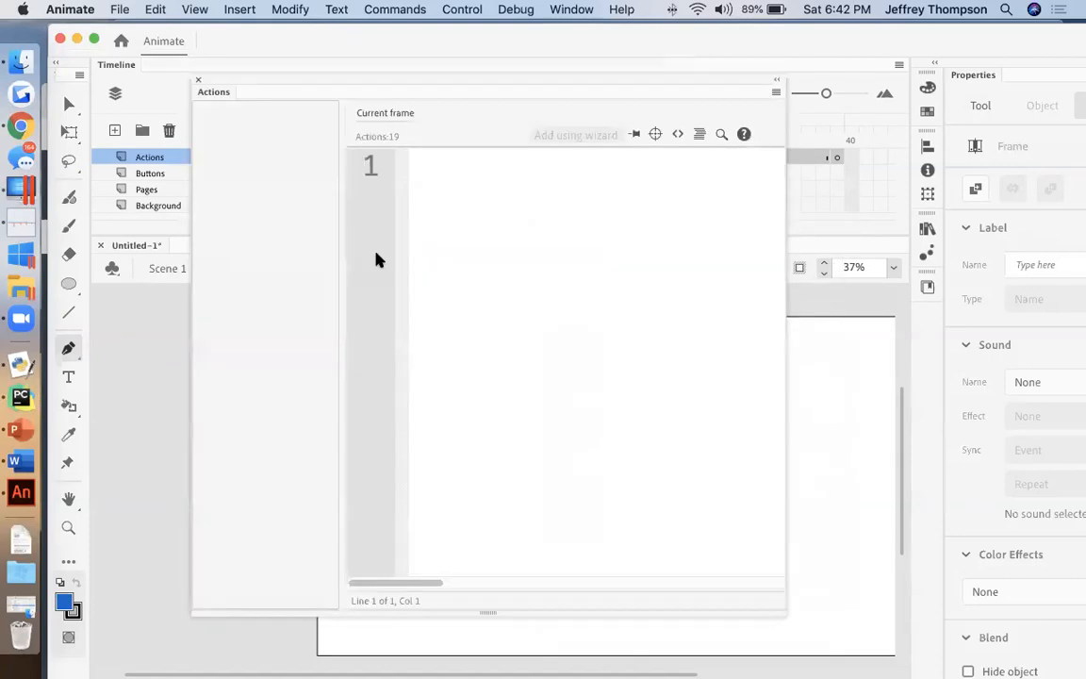
type("stop();")
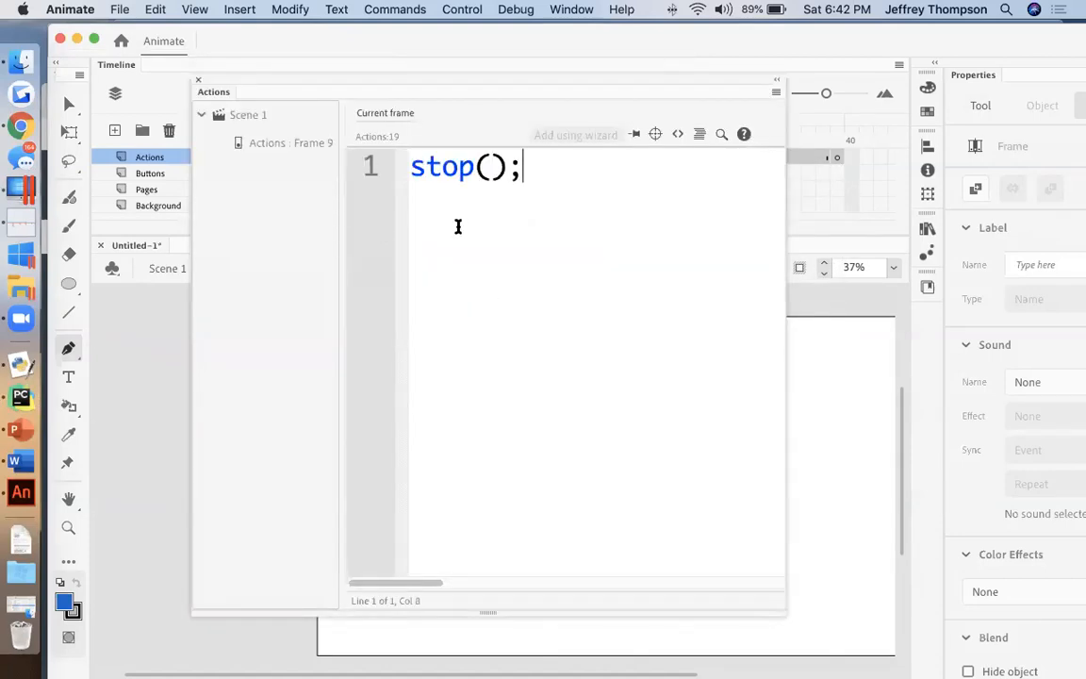
left_click(198, 81)
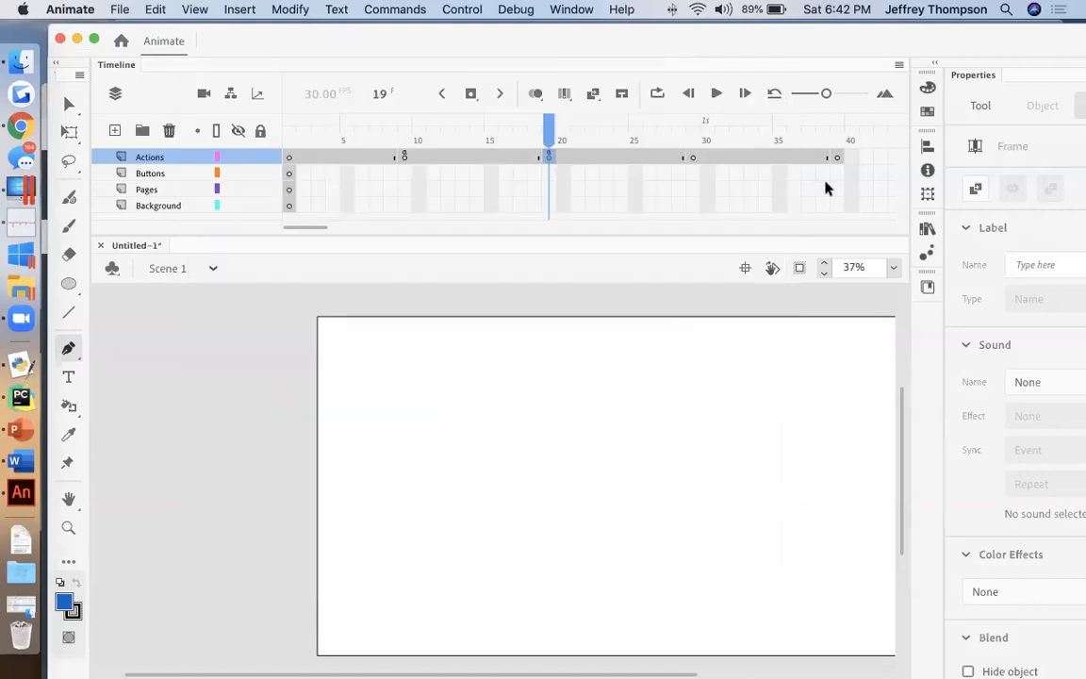
Step: Add the script command stop(); to frame 29 of the Actions layer and close the script editor
right_click(694, 159)
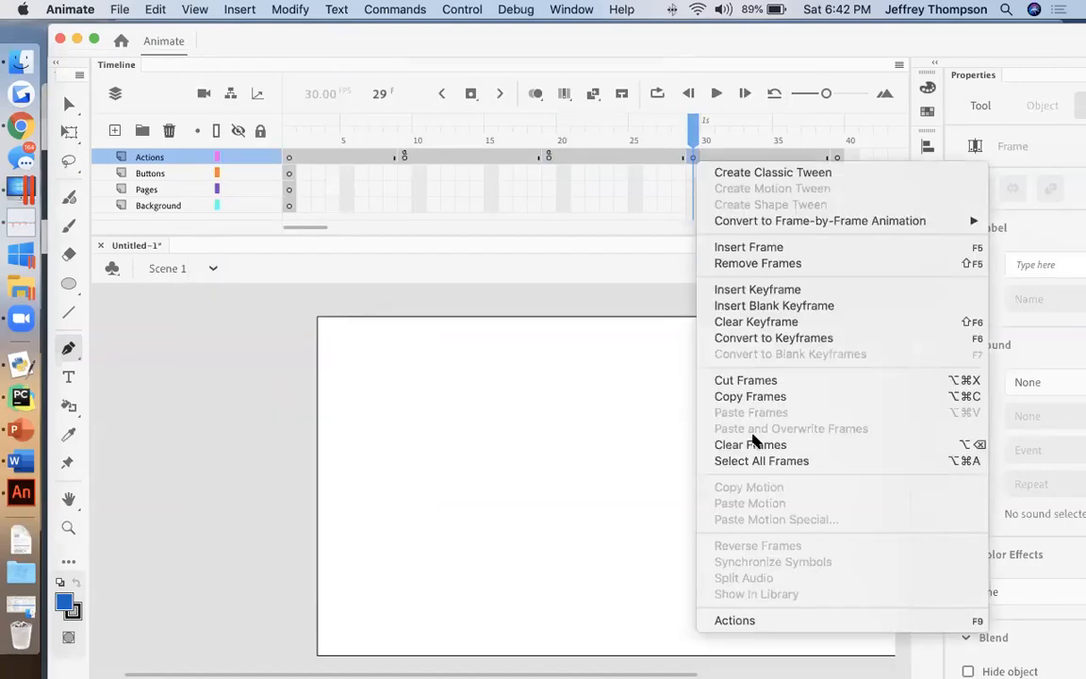
left_click(755, 620)
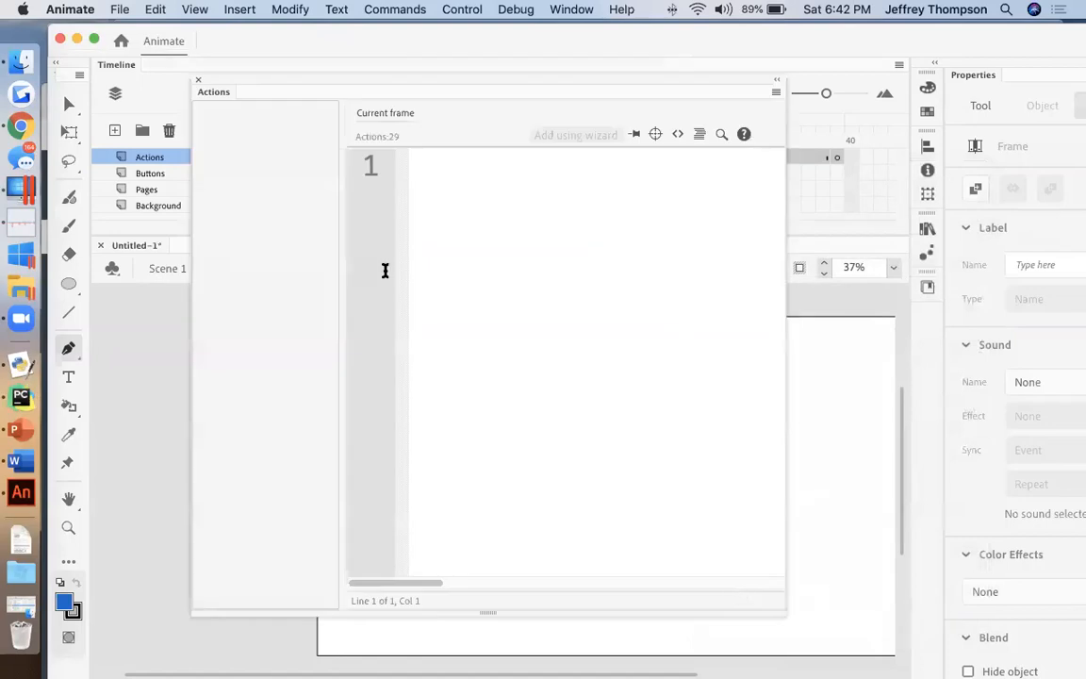
type("stop();")
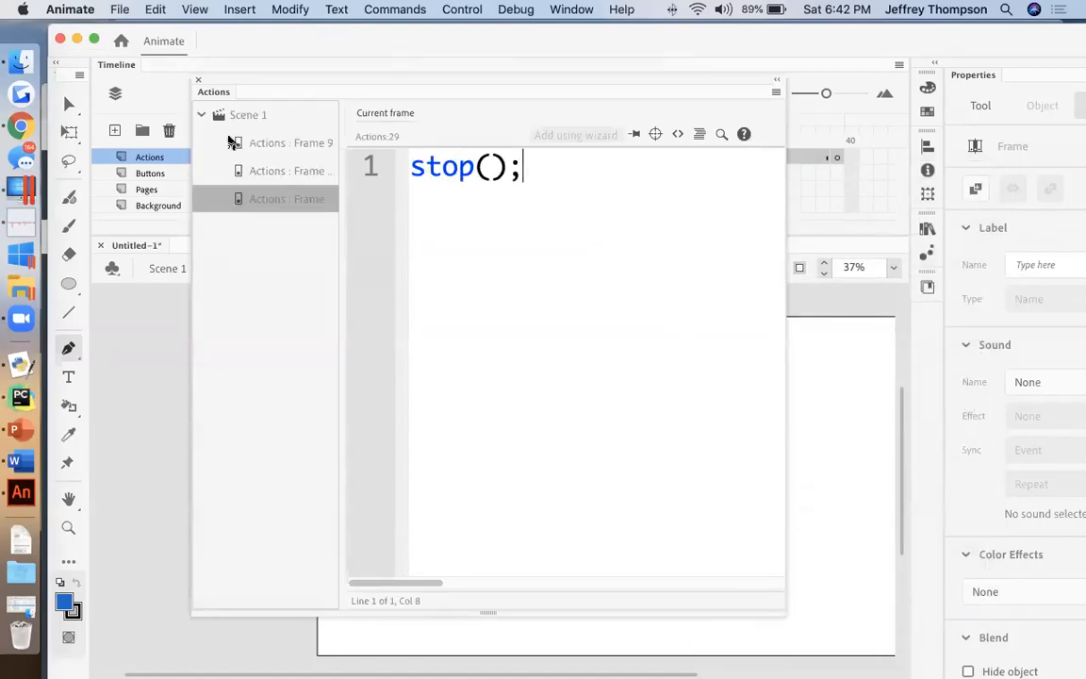
left_click(199, 84)
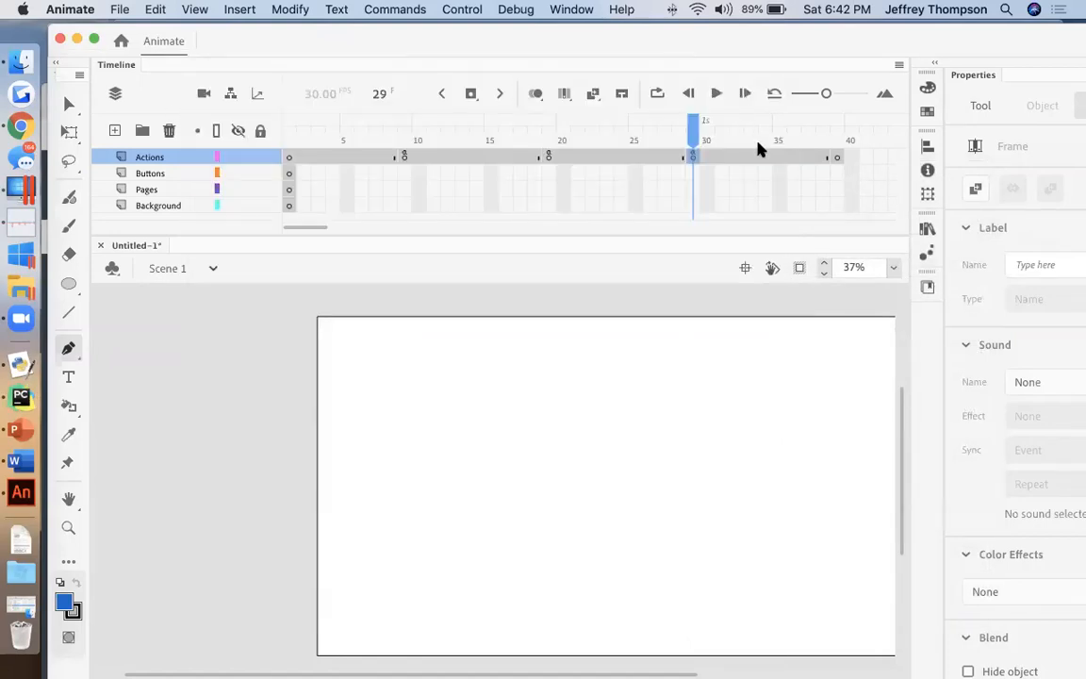
Step: Add the script command stop(); to frame 39 of the Actions layer and close the script editor
left_click(836, 157)
right_click(836, 158)
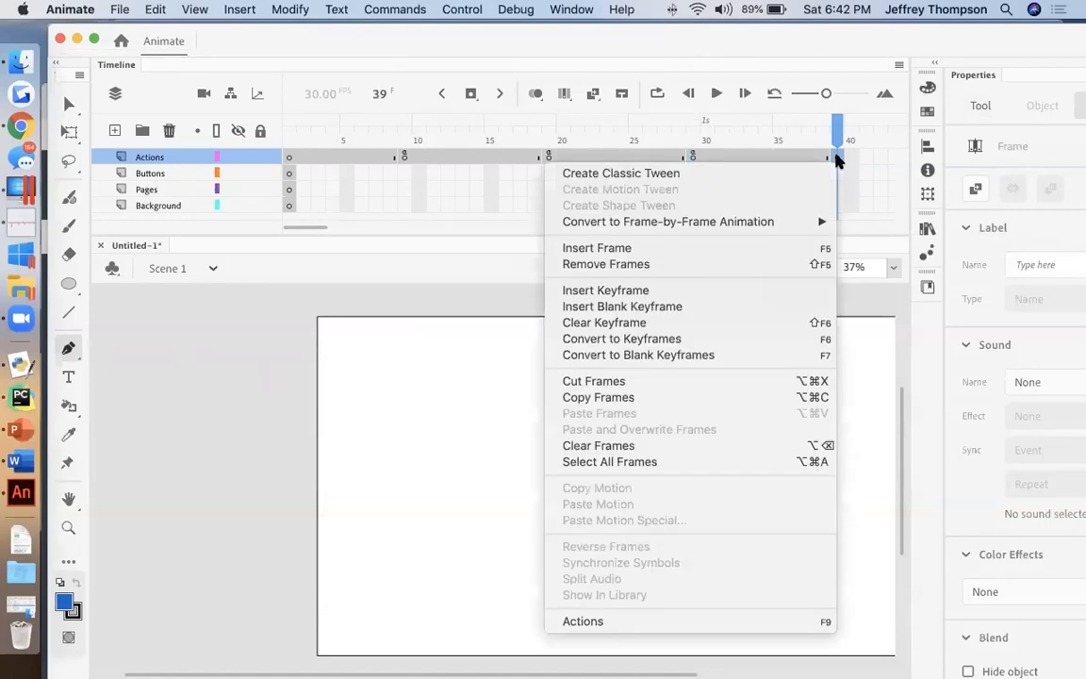
left_click(687, 623)
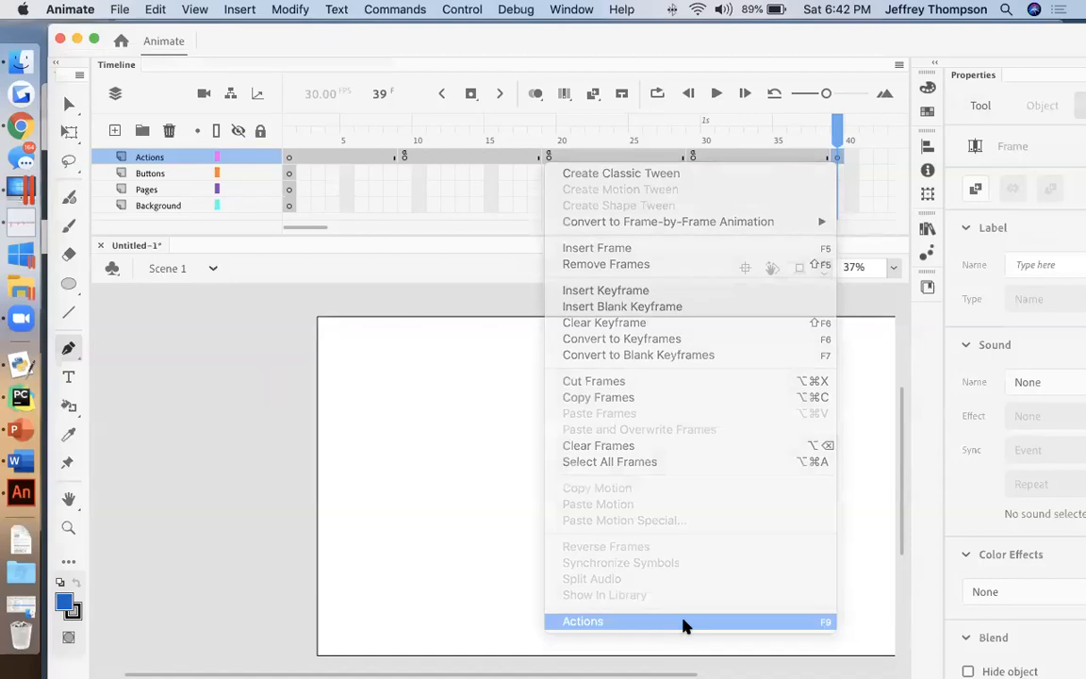
left_click(466, 187)
type("stop();")
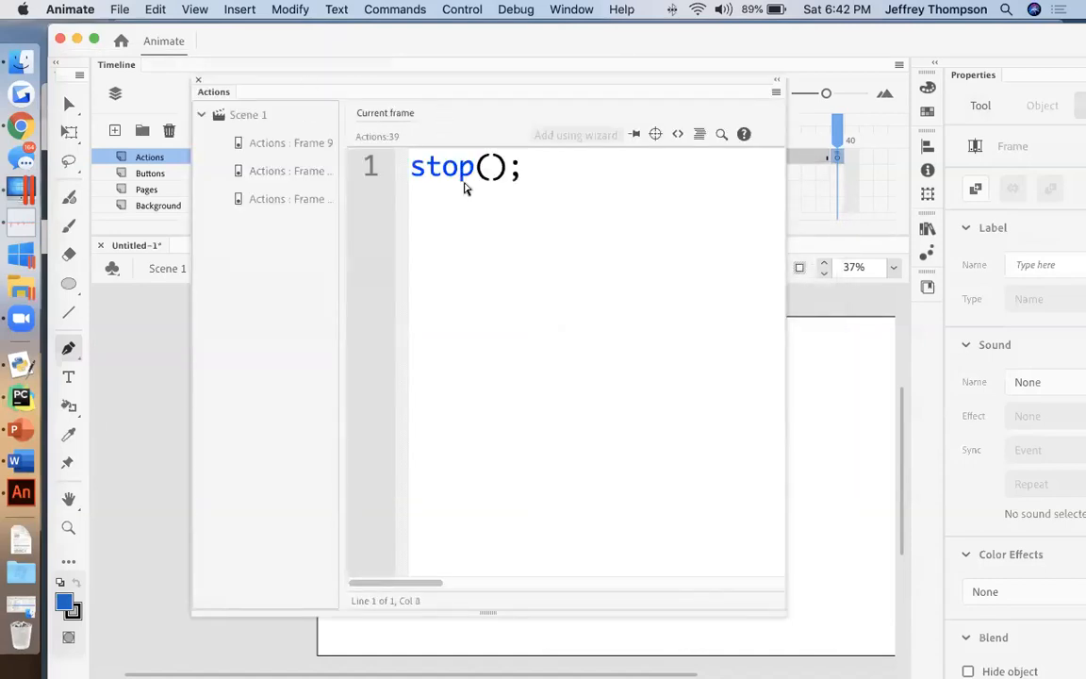
left_click(199, 80)
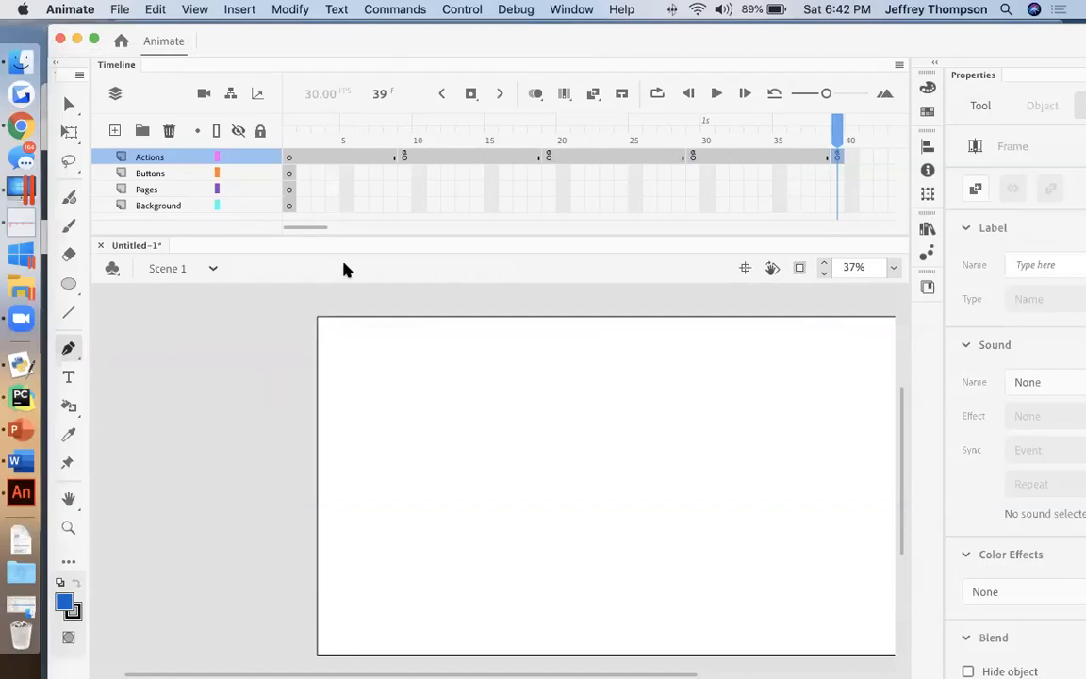
Step: Switch to Word, read assignment items 6 and 7 on Pages-layer keyframes and frame 40, and return to Animate
left_click(14, 460)
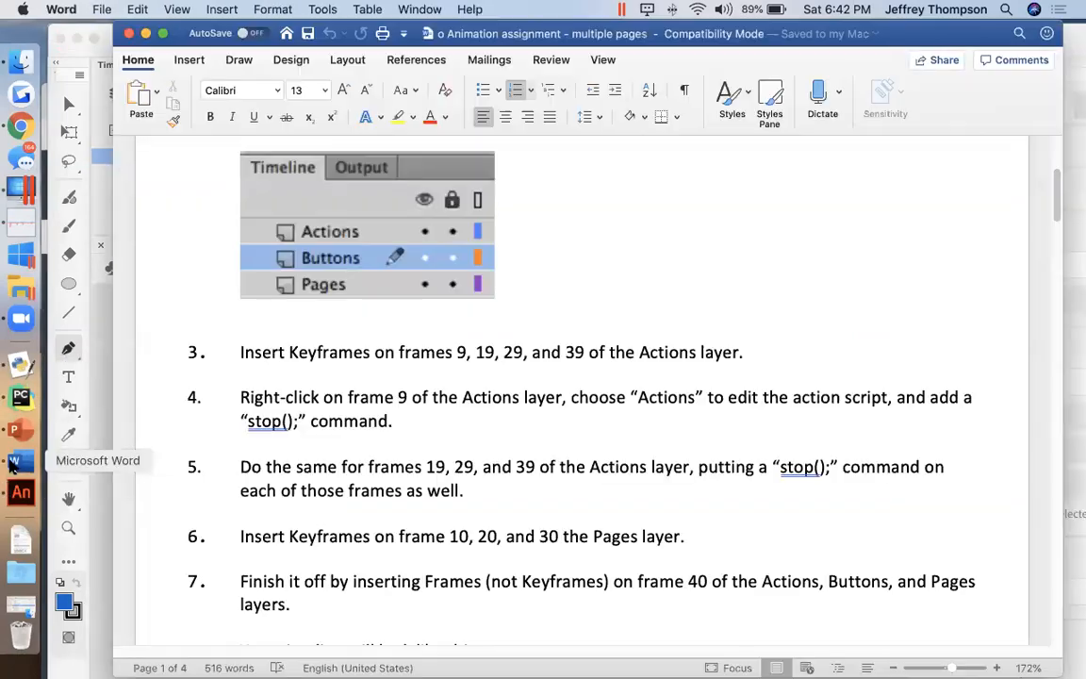
scroll(295, 496, "down", 2)
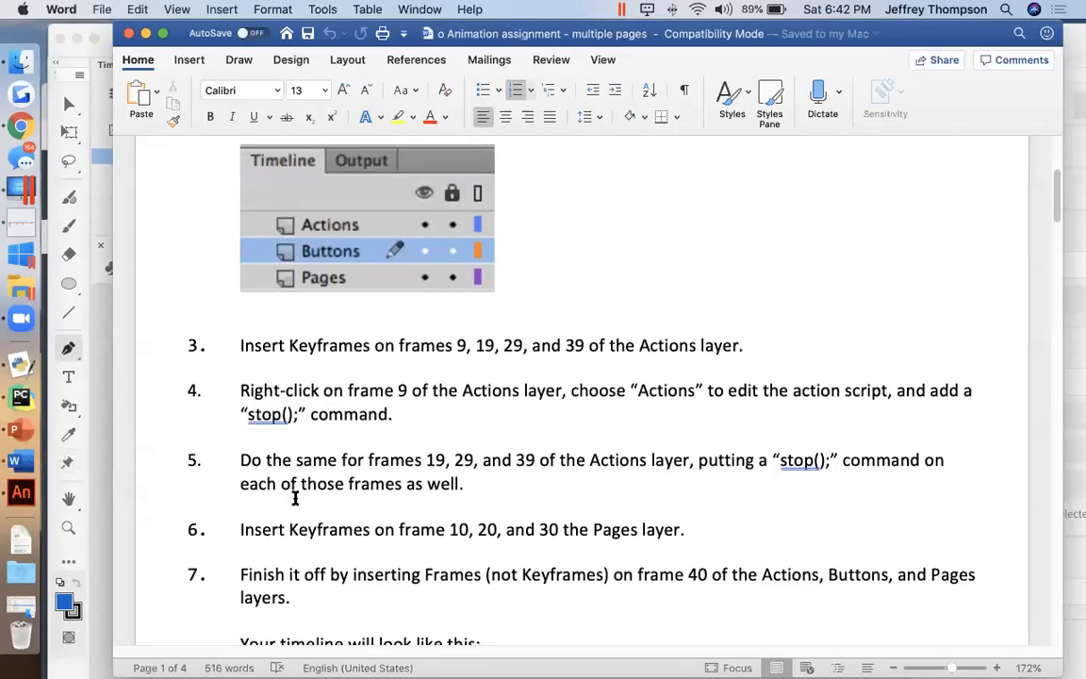
scroll(295, 497, "down", 2)
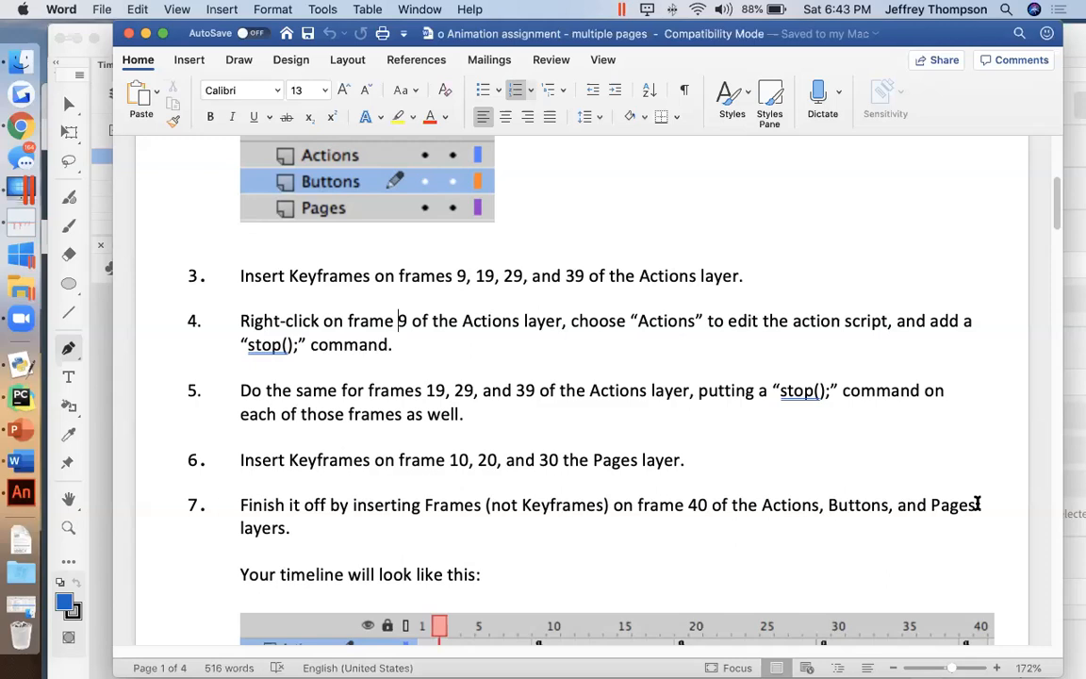
double_click(624, 460)
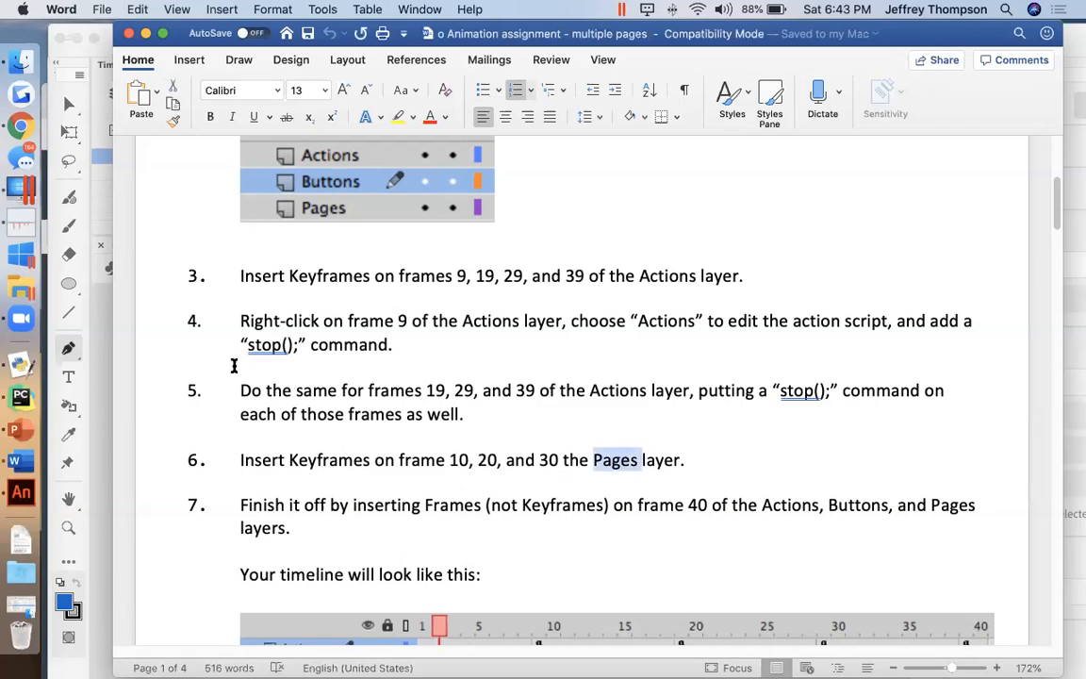
left_click(104, 316)
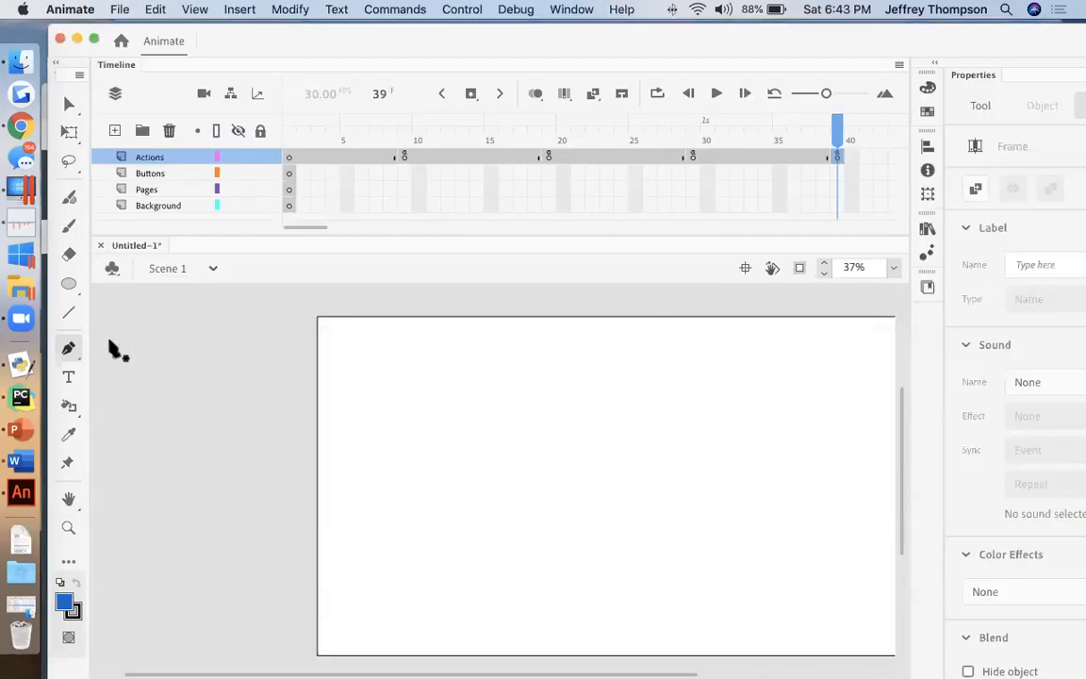
Step: Insert keyframes on frames 10, 20 and 30 of the Pages layer
left_click(147, 189)
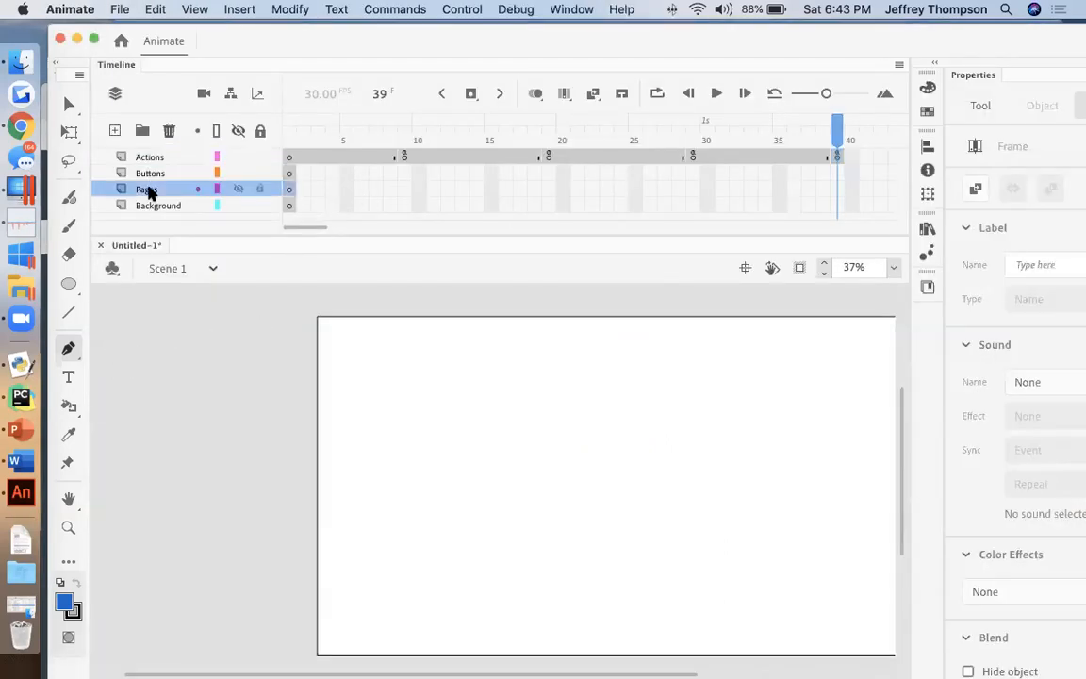
left_click(418, 189)
right_click(417, 189)
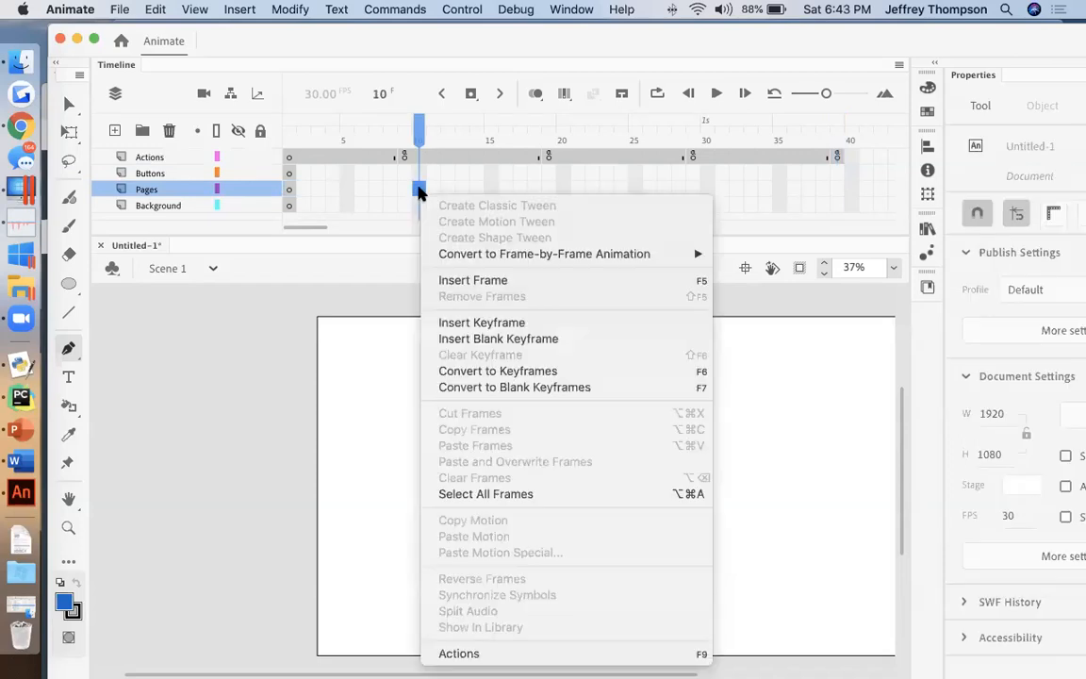
left_click(476, 323)
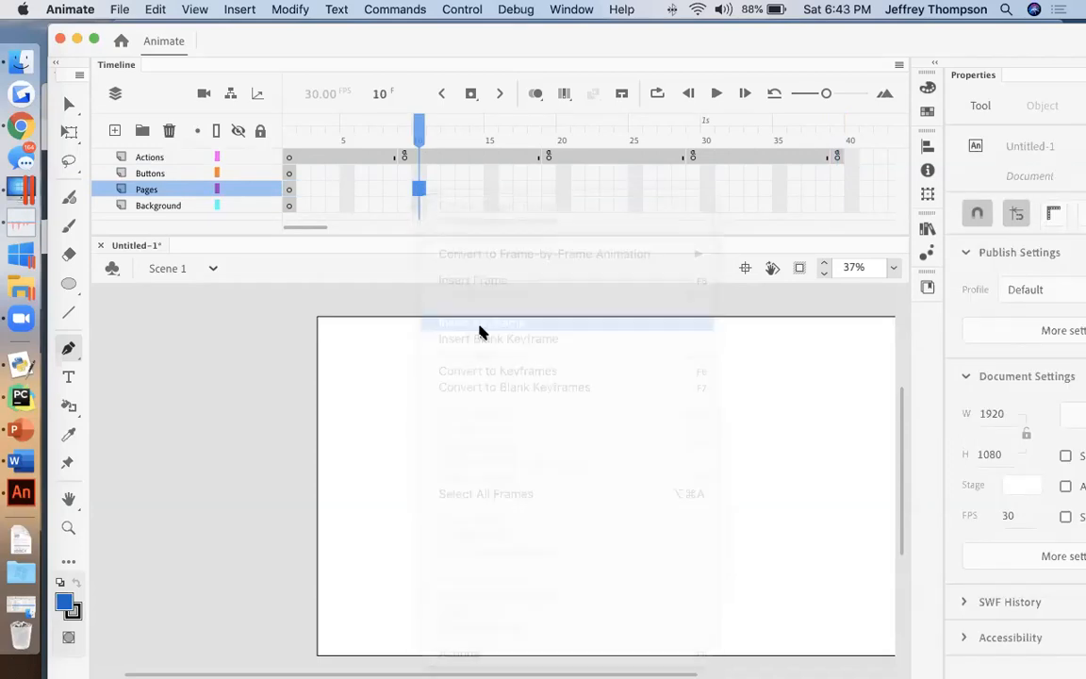
left_click(563, 189)
right_click(564, 189)
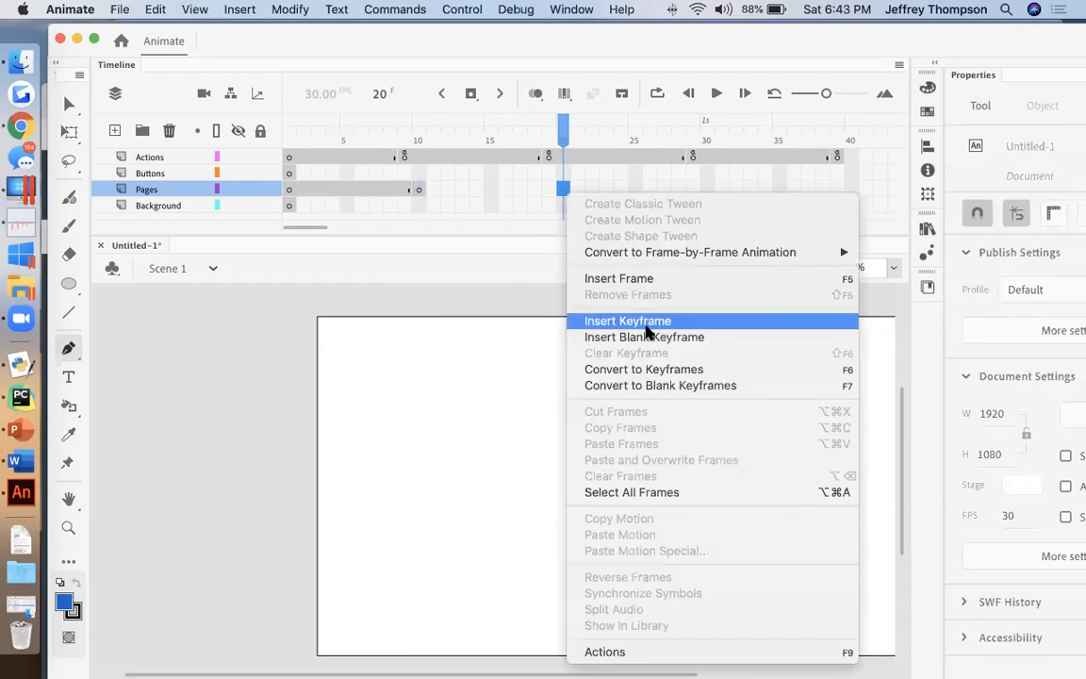
left_click(641, 321)
left_click(708, 190)
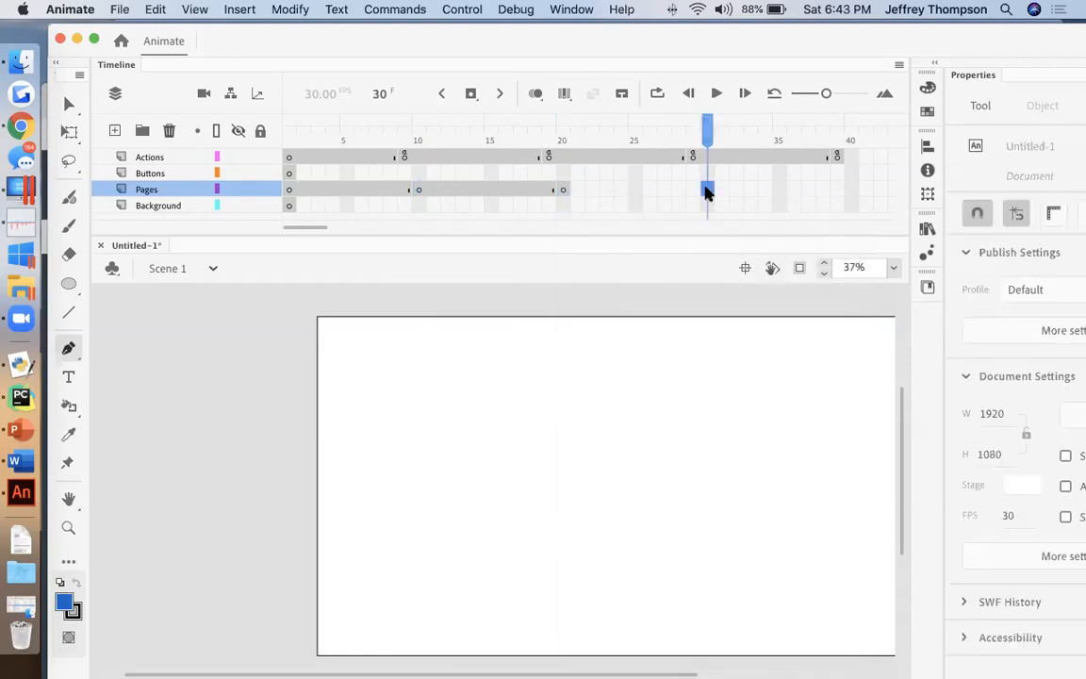
right_click(708, 189)
left_click(751, 323)
Step: Insert regular frames at frame 40 of the Actions, Buttons and Pages layers
left_click(851, 160)
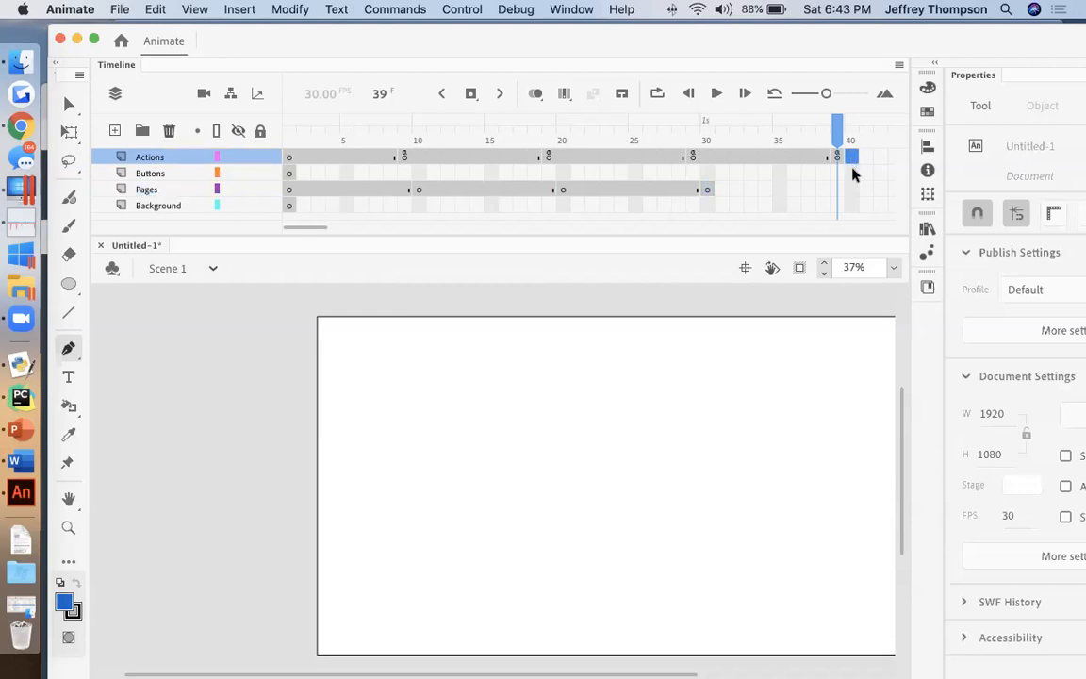
left_click(854, 189)
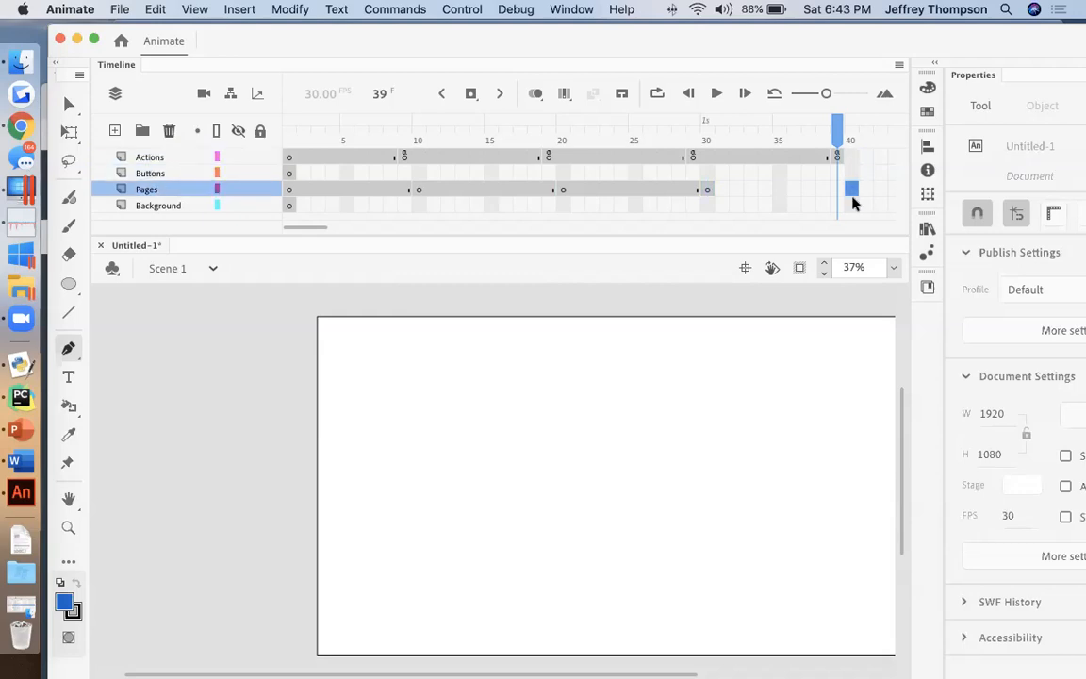
left_click(853, 204)
left_click(849, 159)
right_click(849, 158)
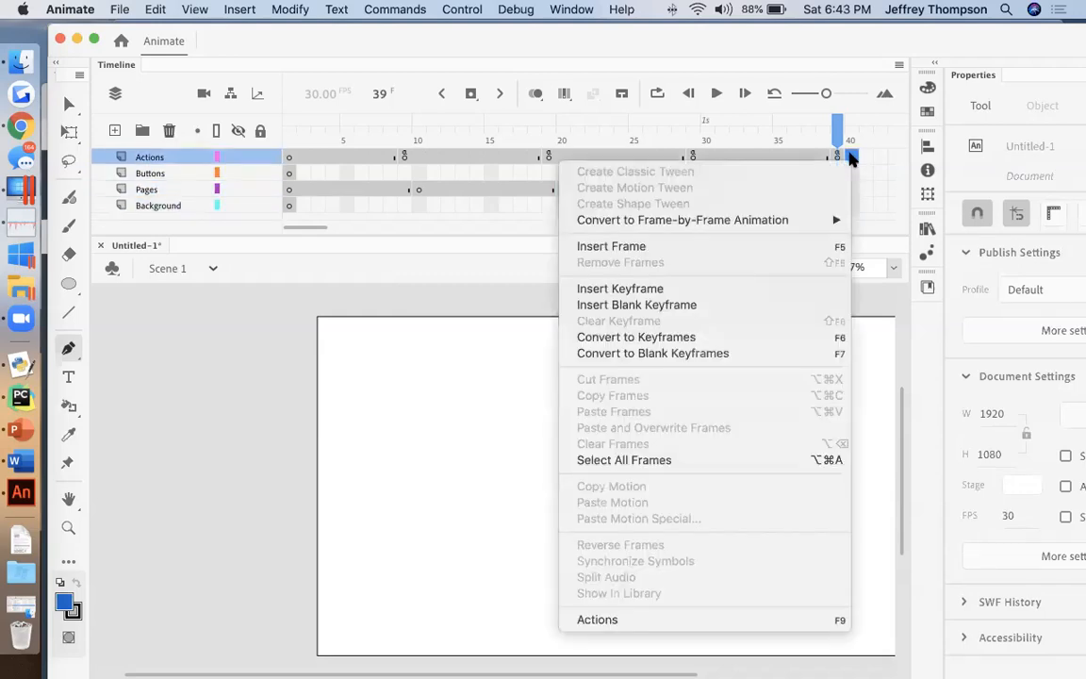
left_click(746, 246)
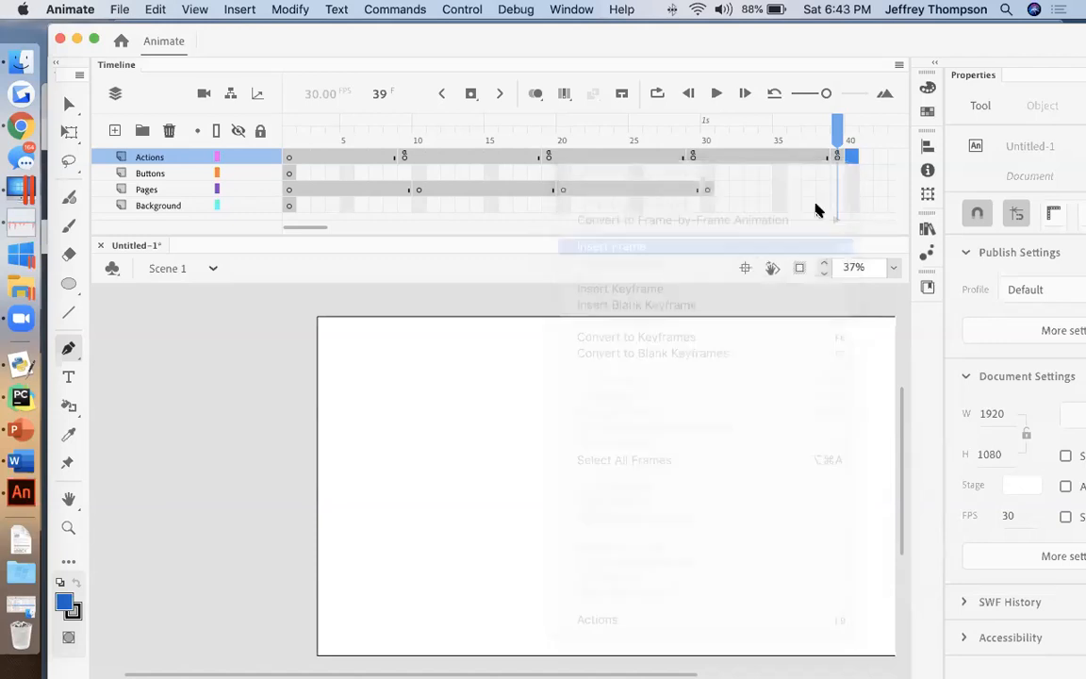
left_click(849, 173)
right_click(849, 174)
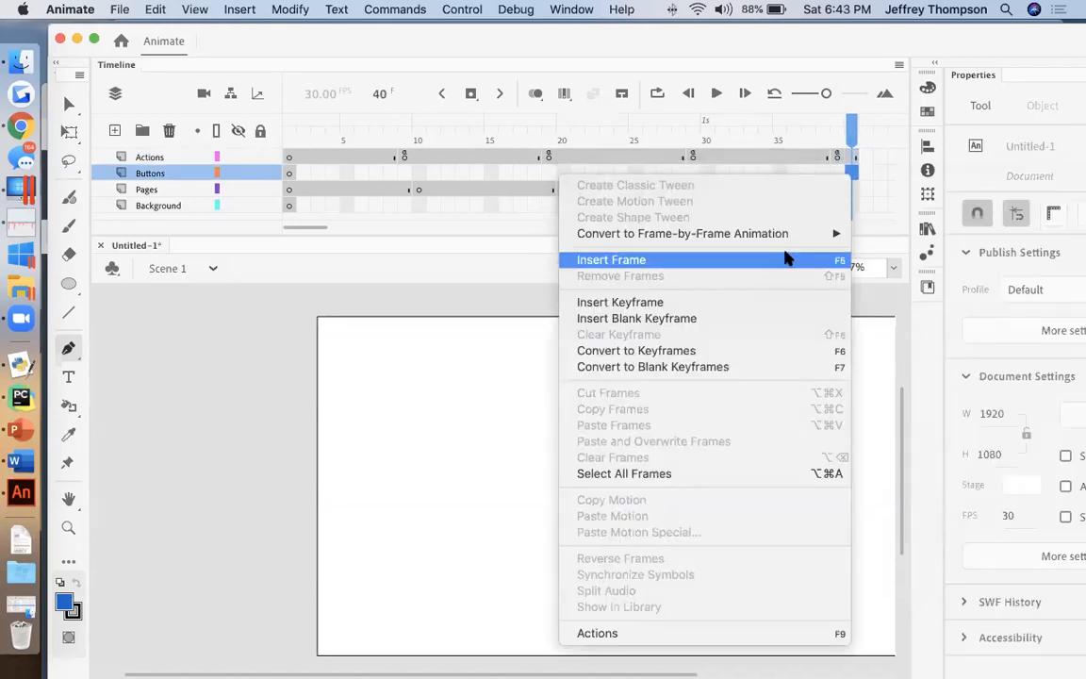
left_click(801, 258)
left_click(853, 189)
right_click(853, 191)
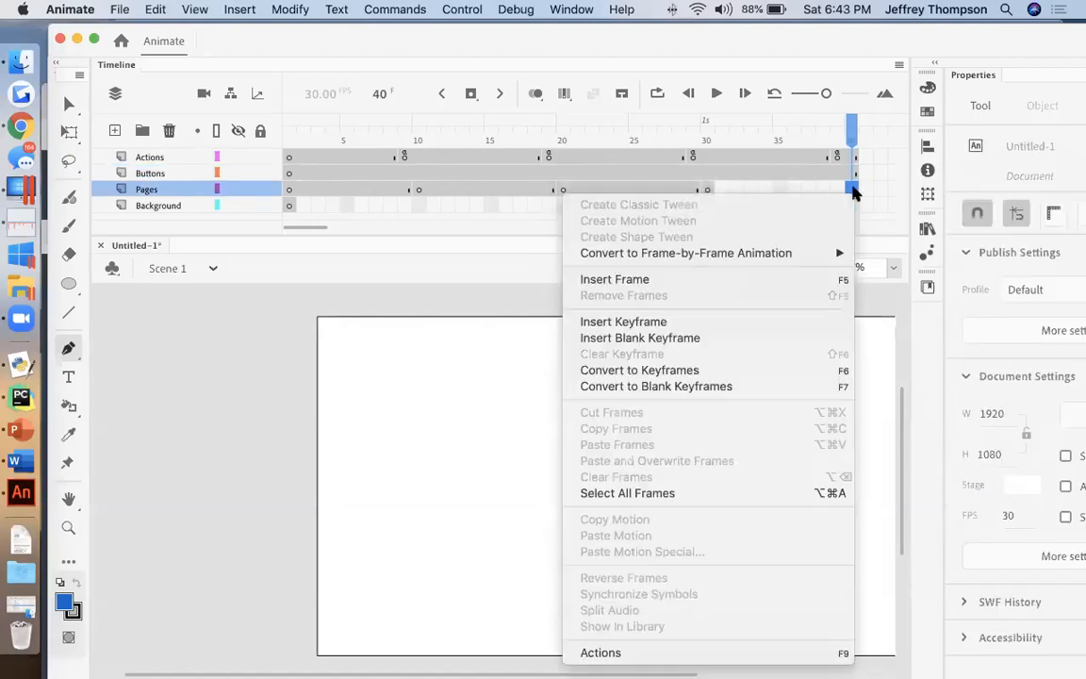
left_click(809, 275)
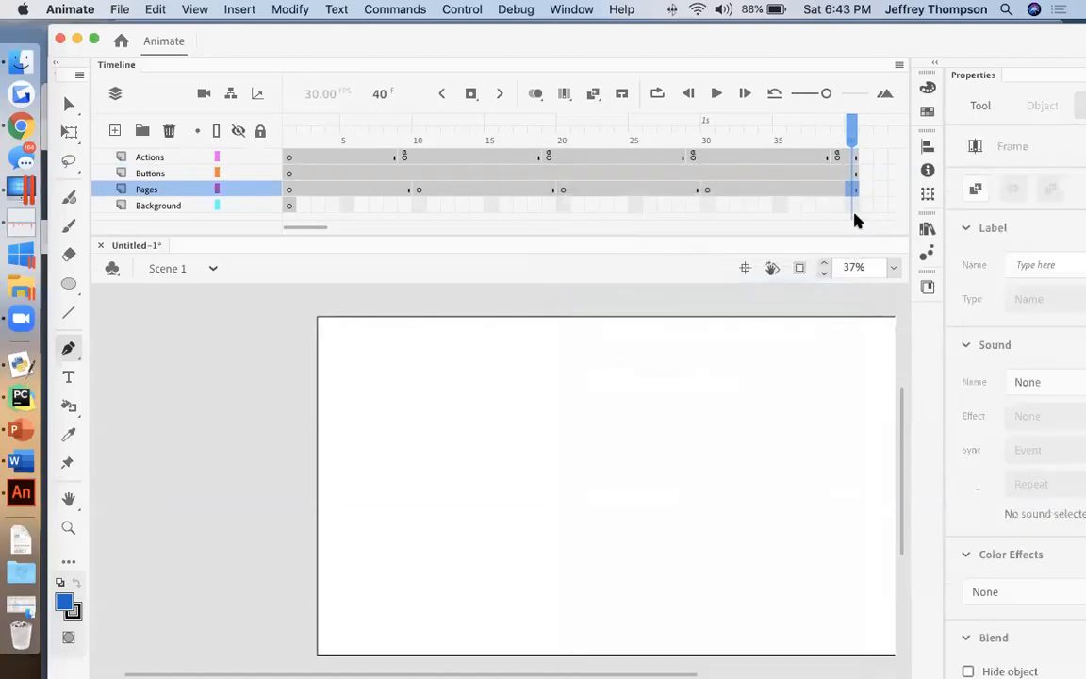
Step: Insert a regular frame at frame 40 of the Background layer
left_click(852, 205)
right_click(852, 207)
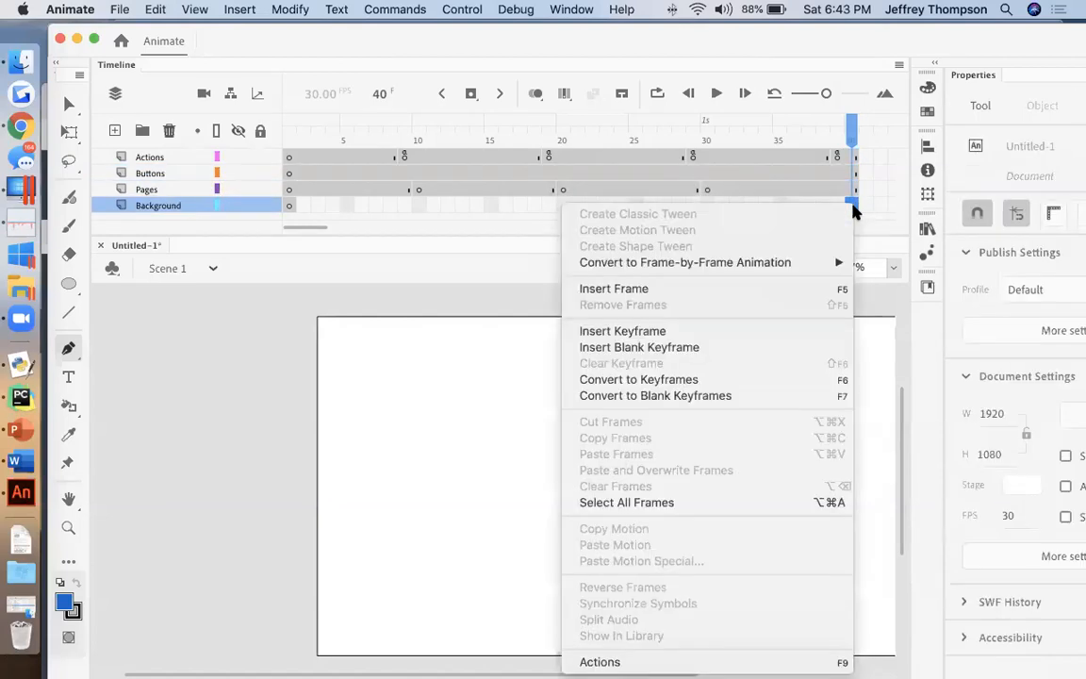
left_click(736, 295)
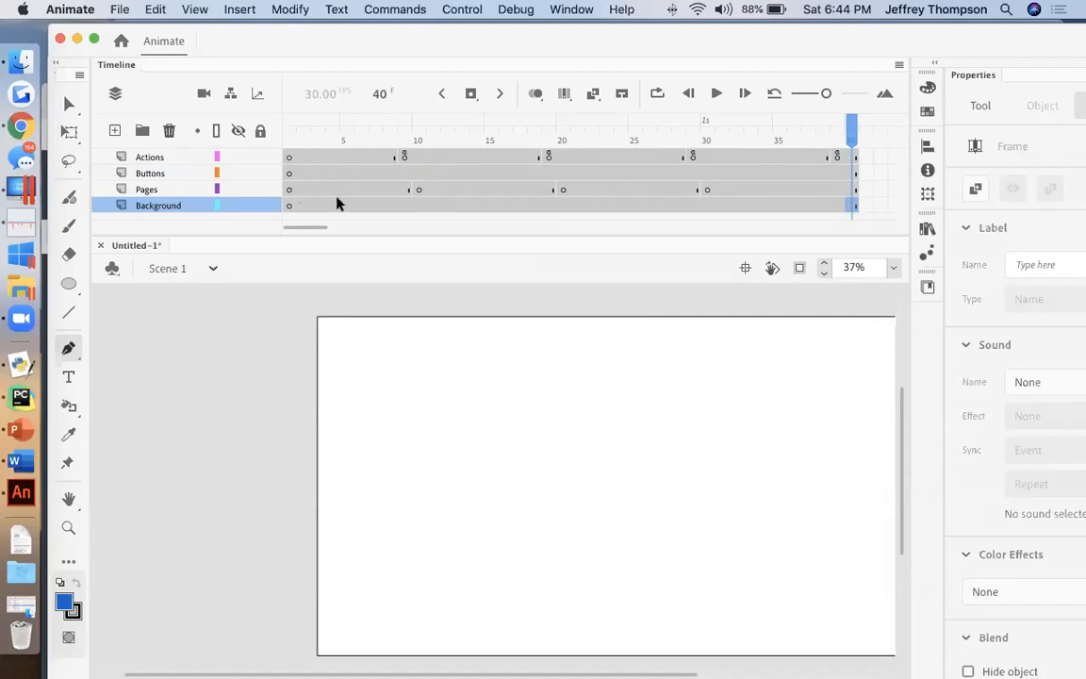
Step: Switch to Chrome and search Google for "parchment backgroun" in a new tab
left_click(289, 209)
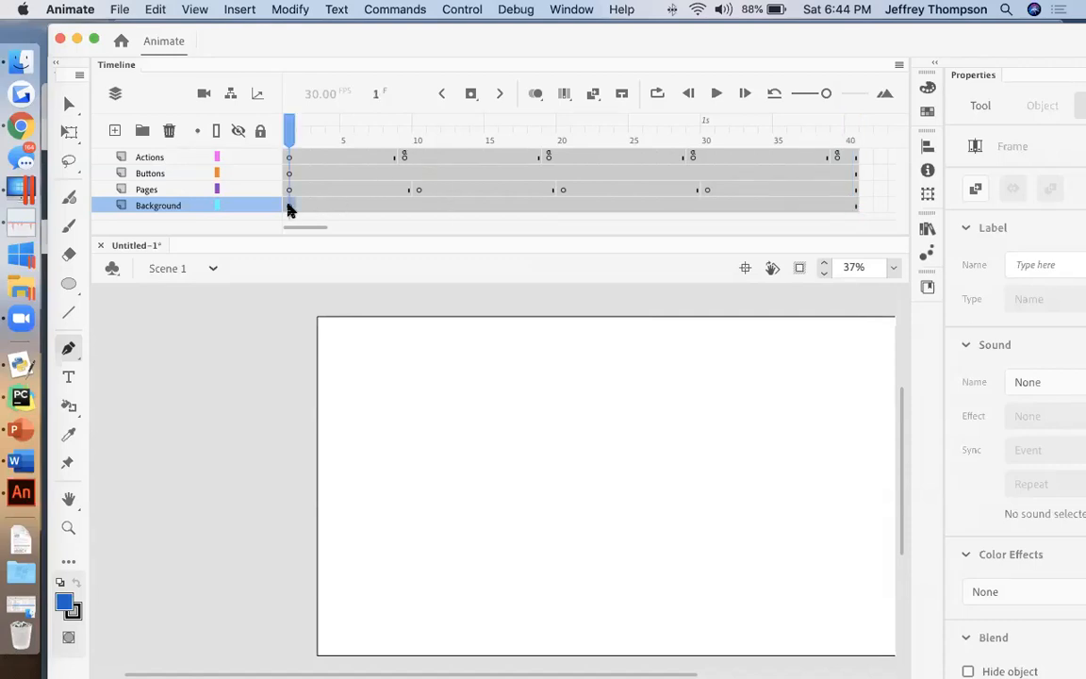
left_click(19, 128)
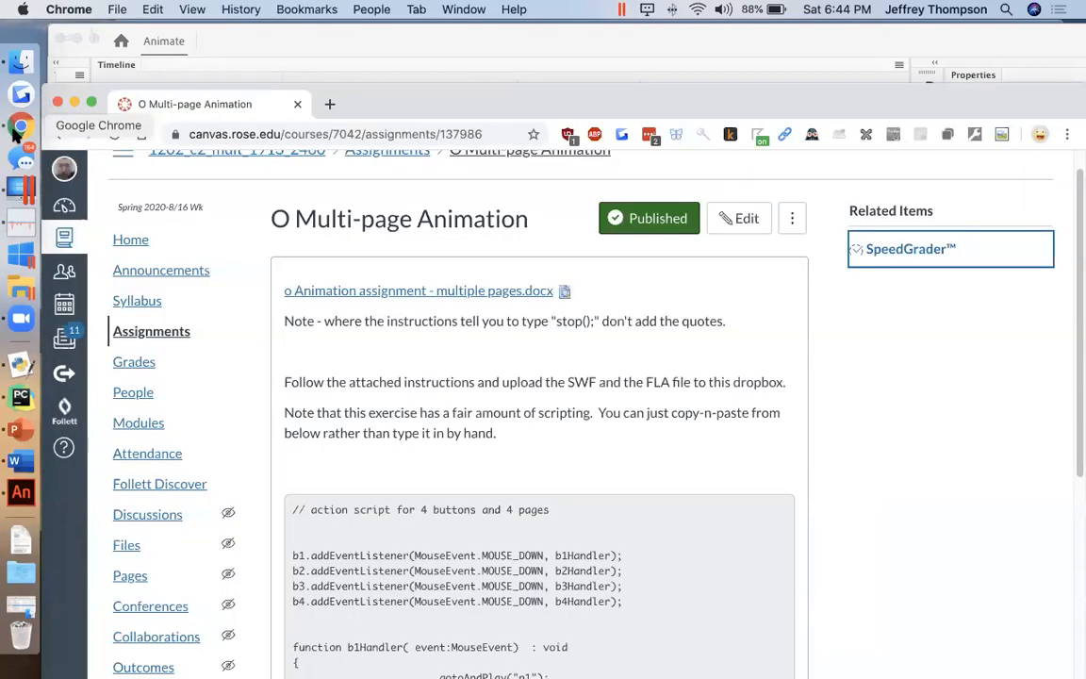
left_click(331, 105)
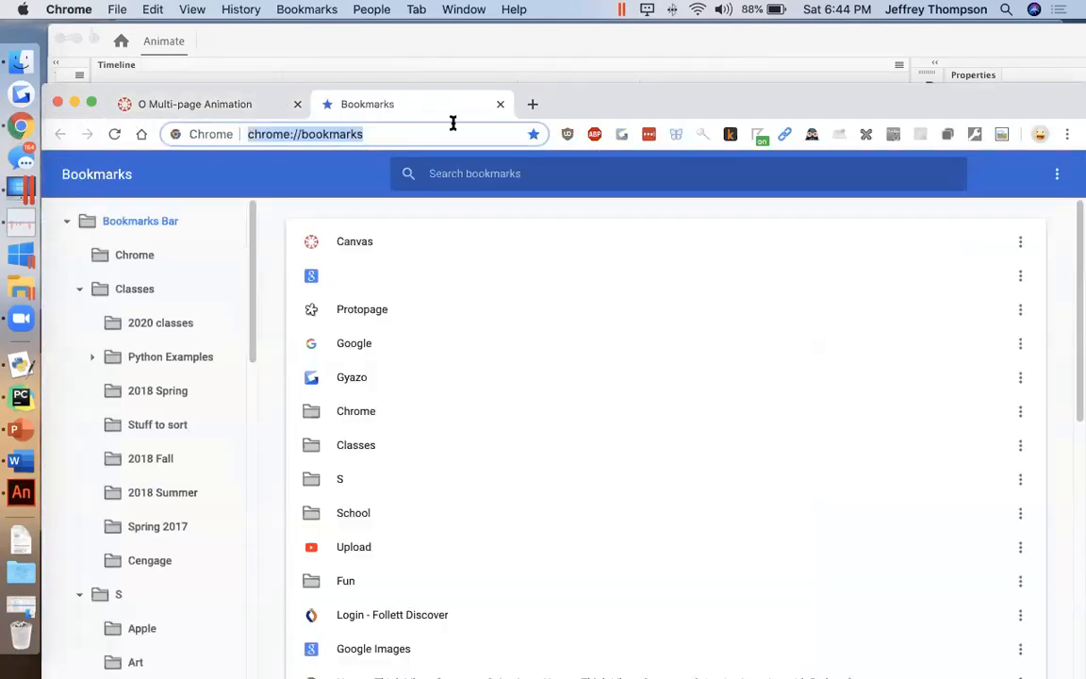
left_click_drag(575, 113, 608, 52)
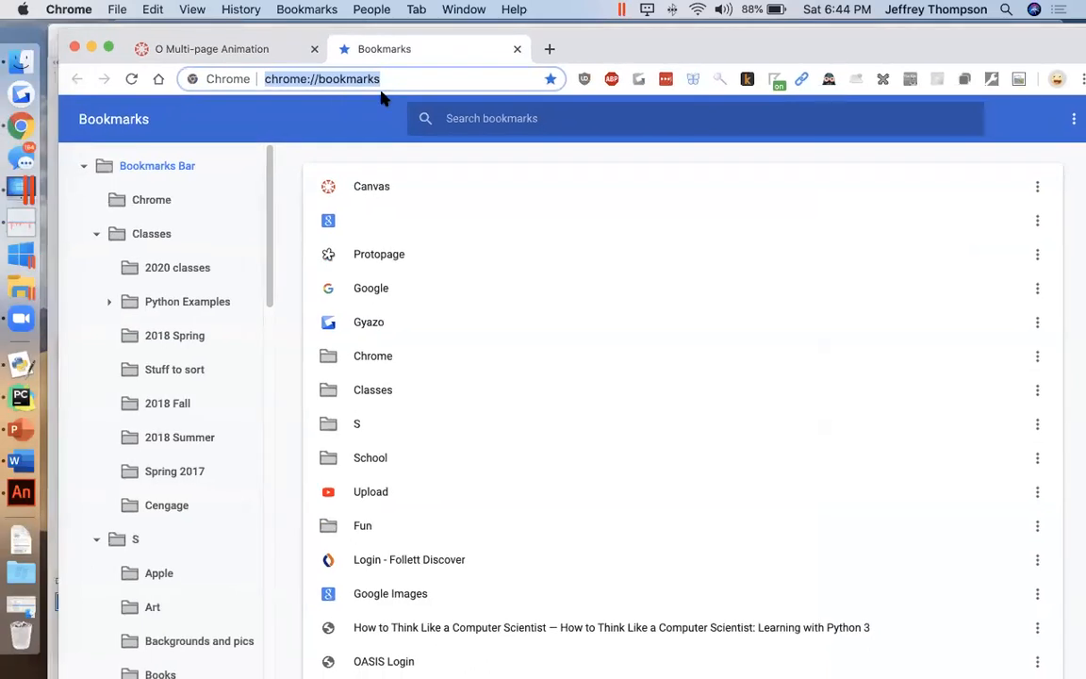
type("parch")
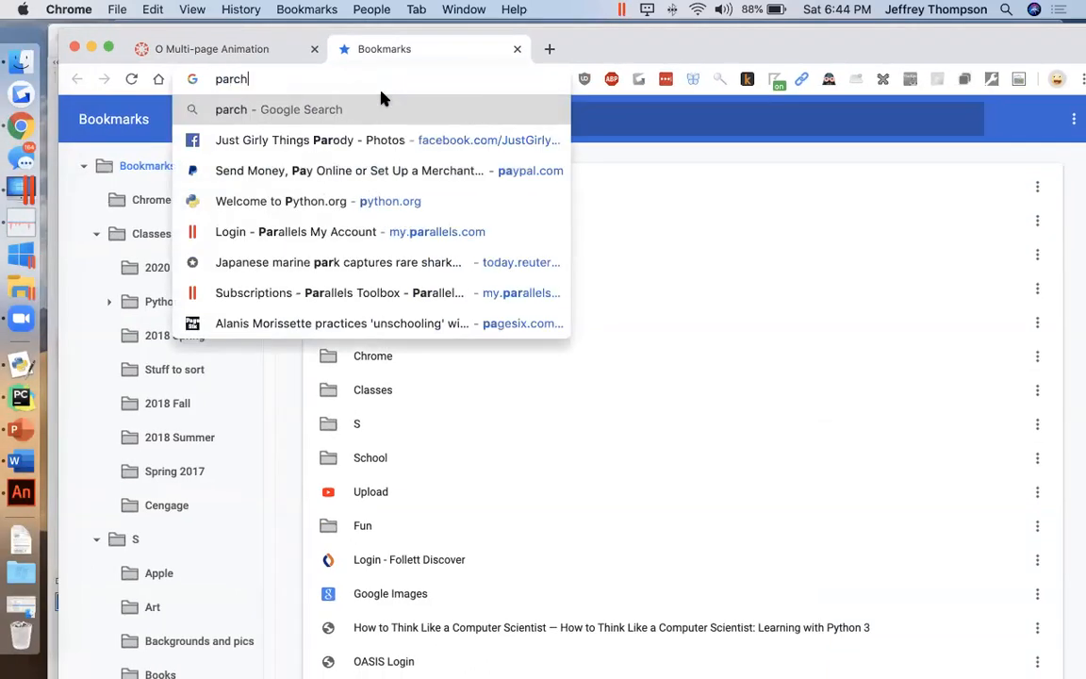
type("ment backgroun")
key("Return")
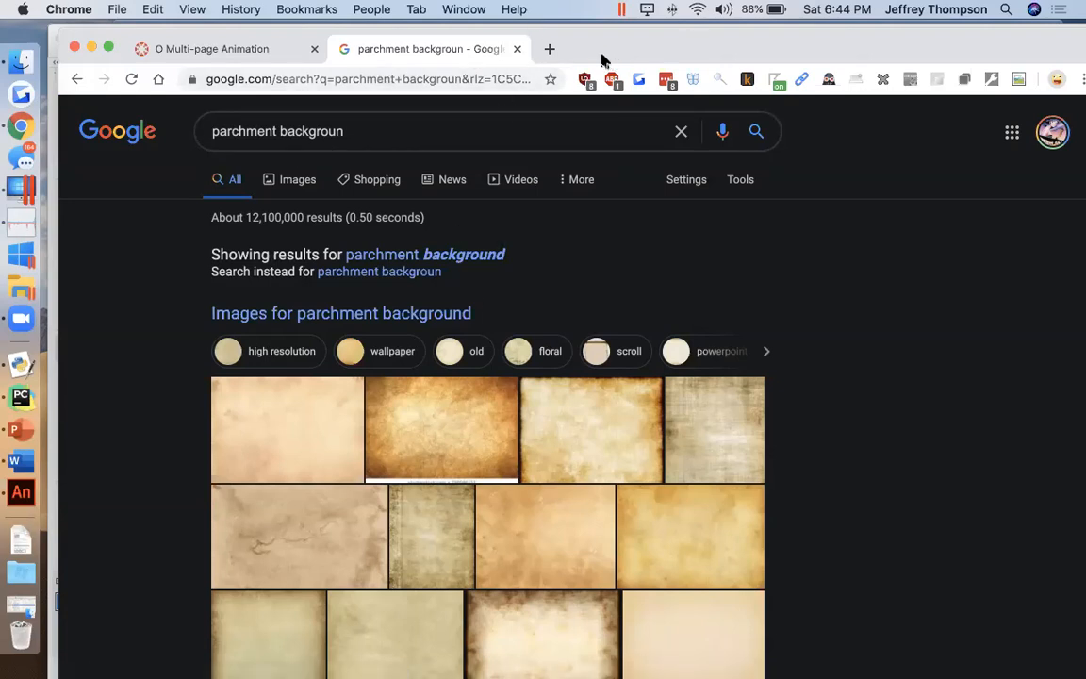
Step: Leave the browser for Animate and delete the Background layer
left_click(209, 47)
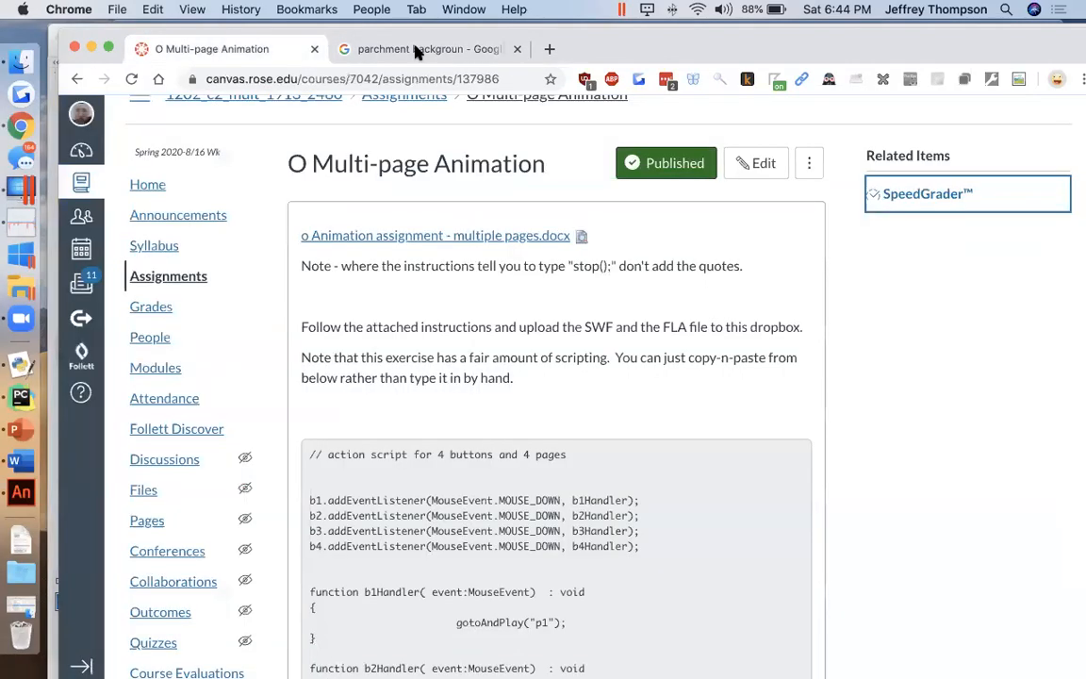
left_click_drag(591, 44, 905, 317)
left_click(270, 363)
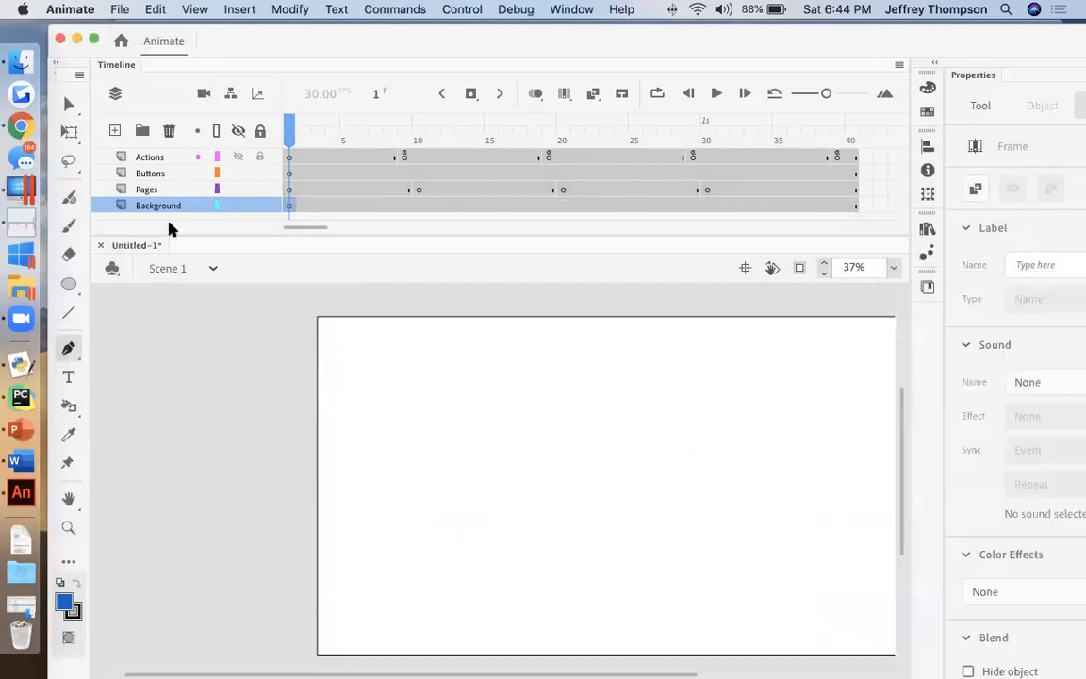
left_click(169, 130)
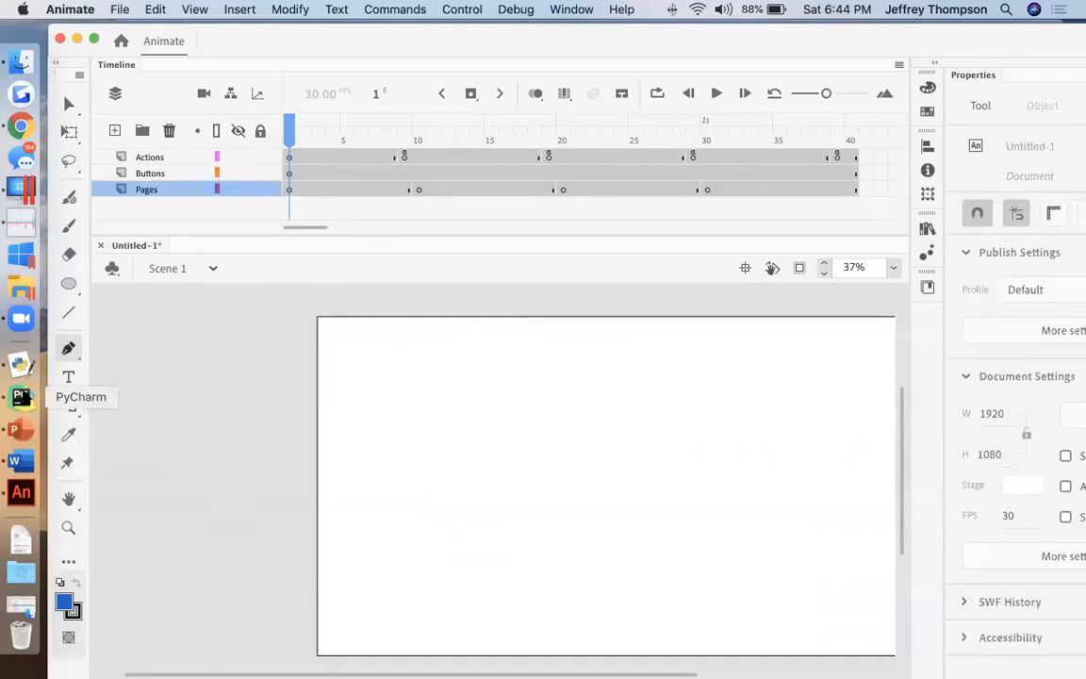
Step: Switch to Word and read the assignment from the sample timeline through the frame labels, button setup and button script
left_click(21, 460)
scroll(471, 438, "down", 5)
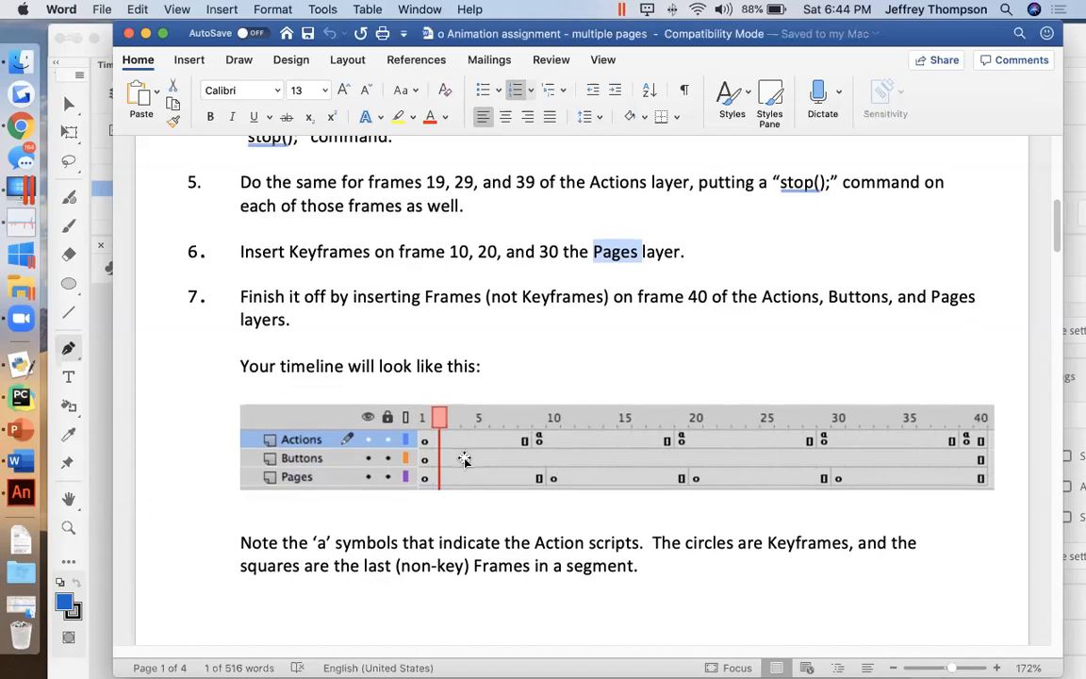
scroll(476, 448, "down", 2)
scroll(491, 433, "down", 5)
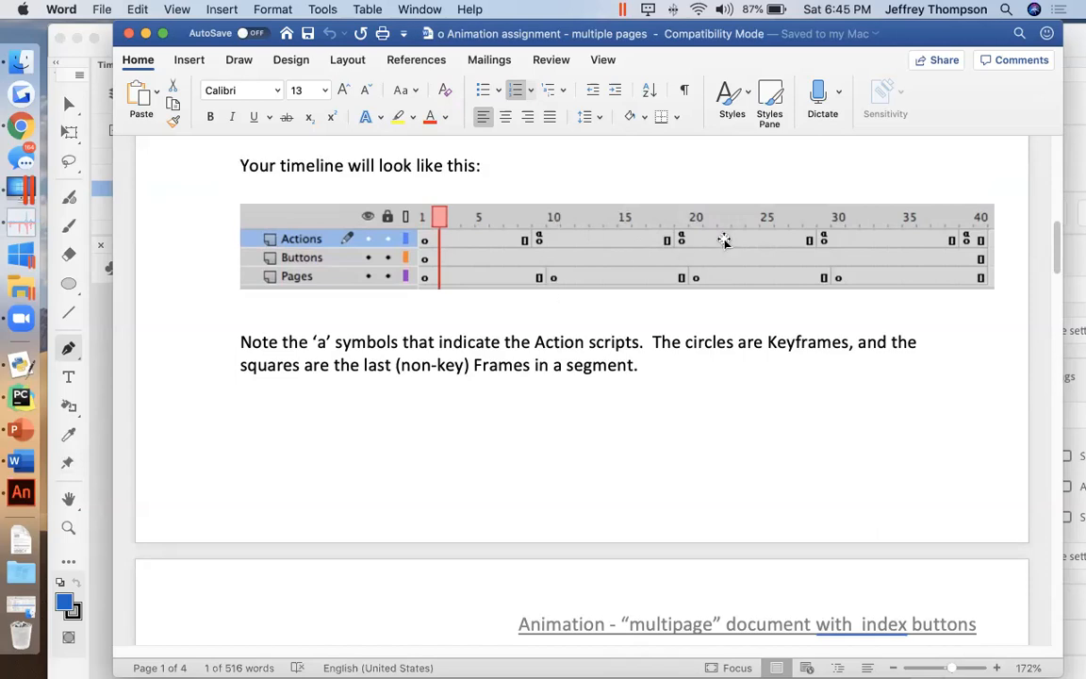
left_click(16, 465)
left_click(488, 424)
scroll(487, 424, "down", 1)
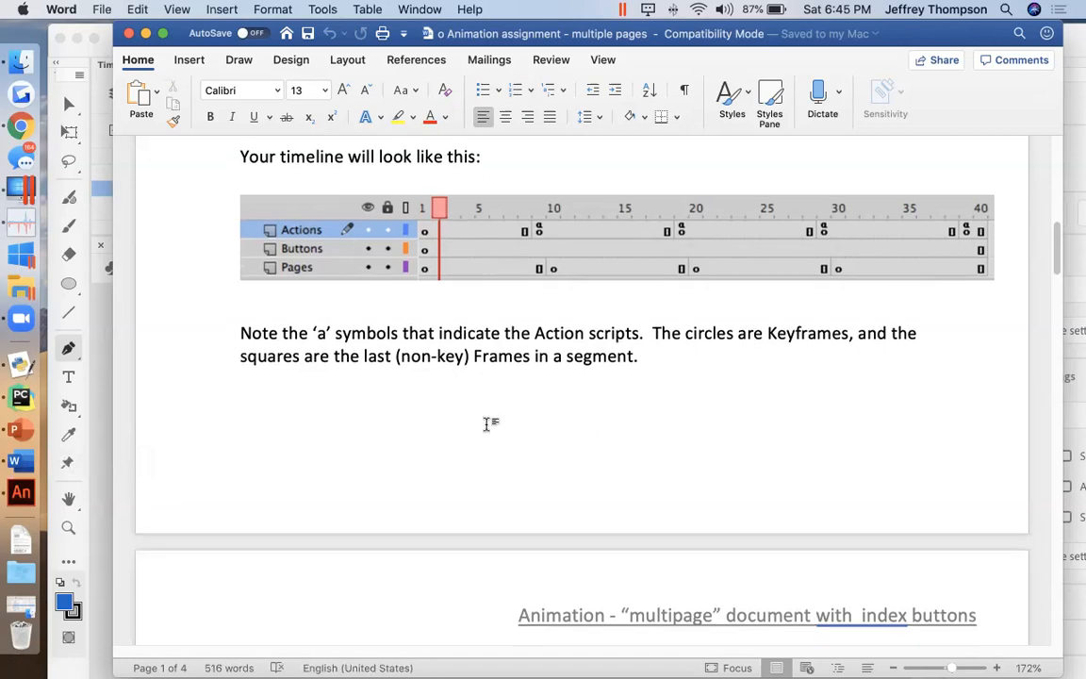
scroll(487, 425, "down", 10)
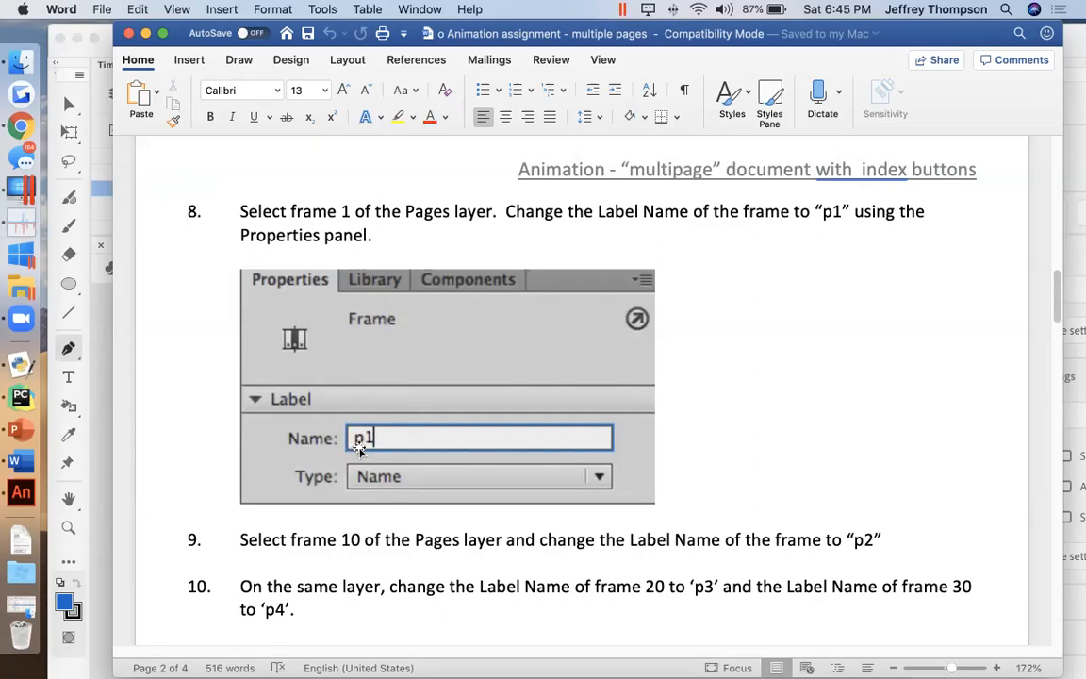
scroll(358, 451, "down", 5)
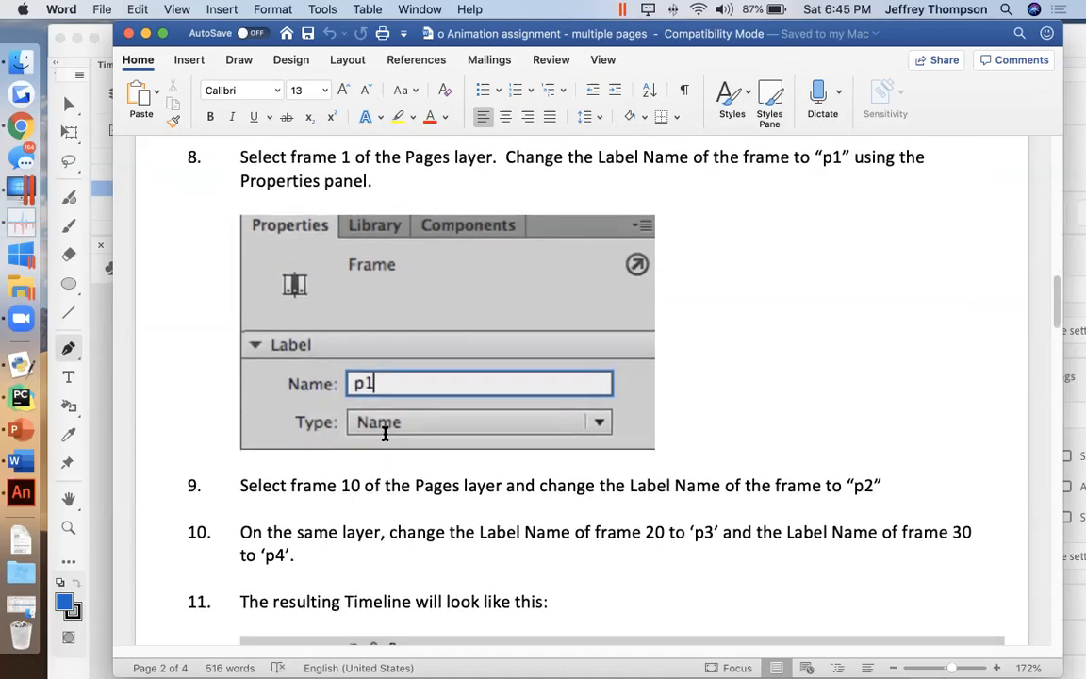
scroll(384, 433, "down", 2)
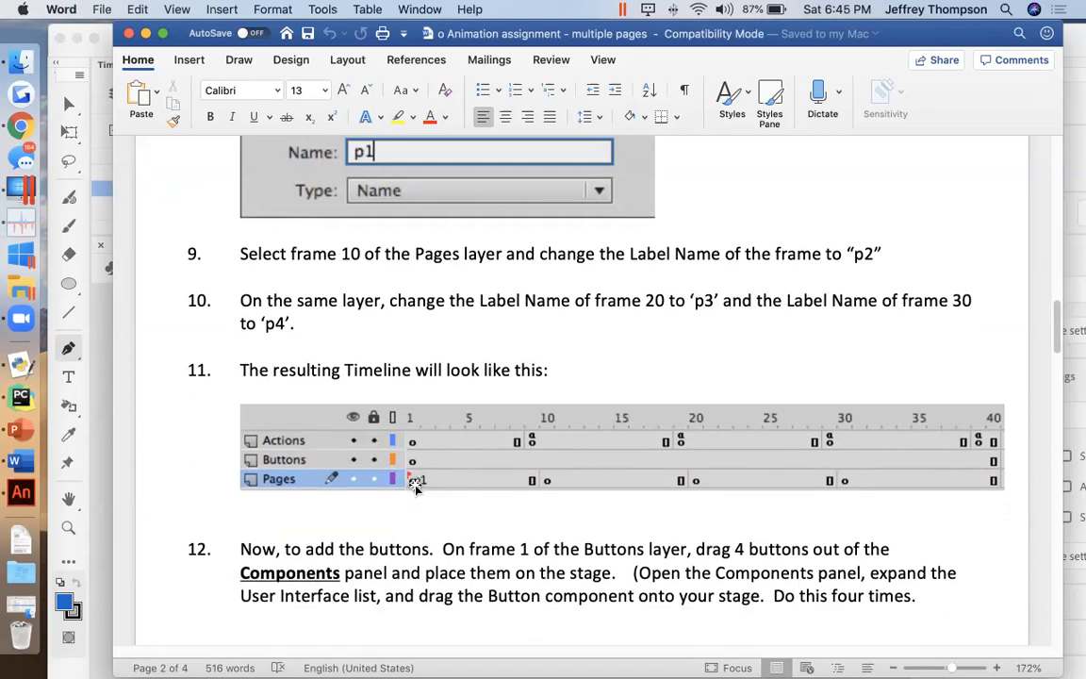
scroll(416, 485, "down", 5)
scroll(418, 483, "down", 20)
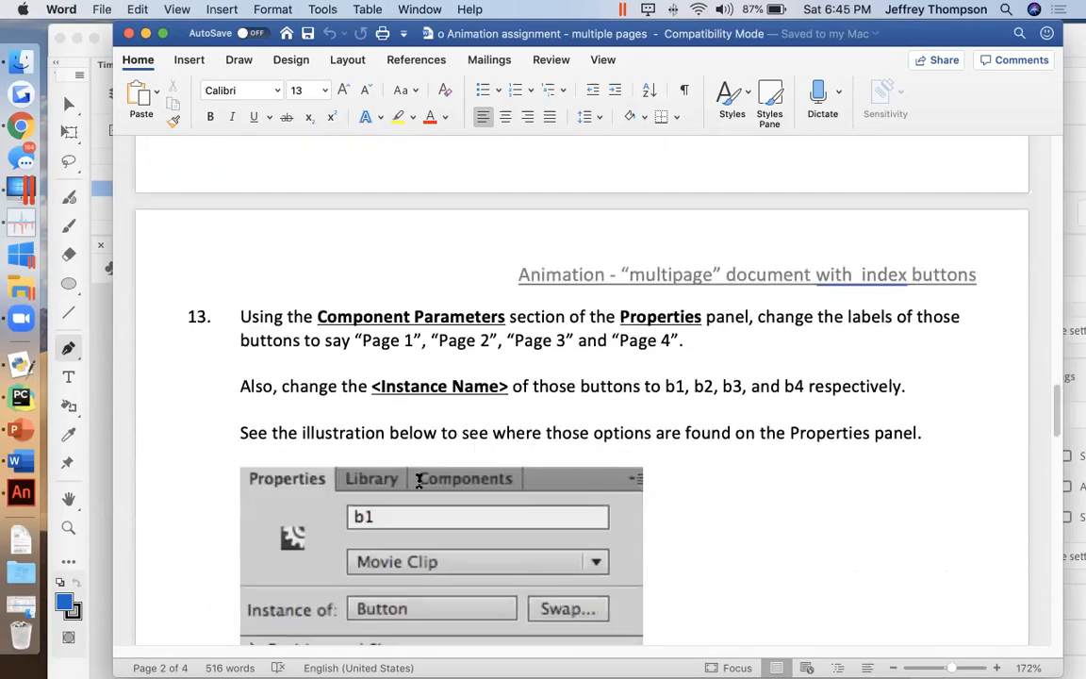
scroll(419, 483, "down", 20)
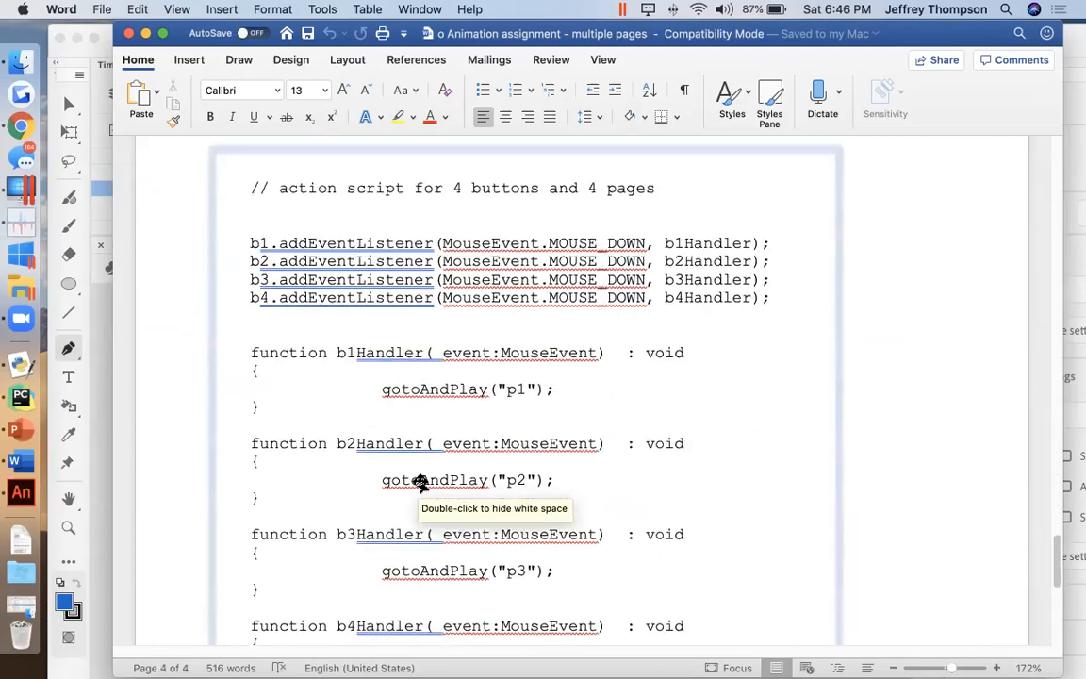
scroll(416, 487, "up", 20)
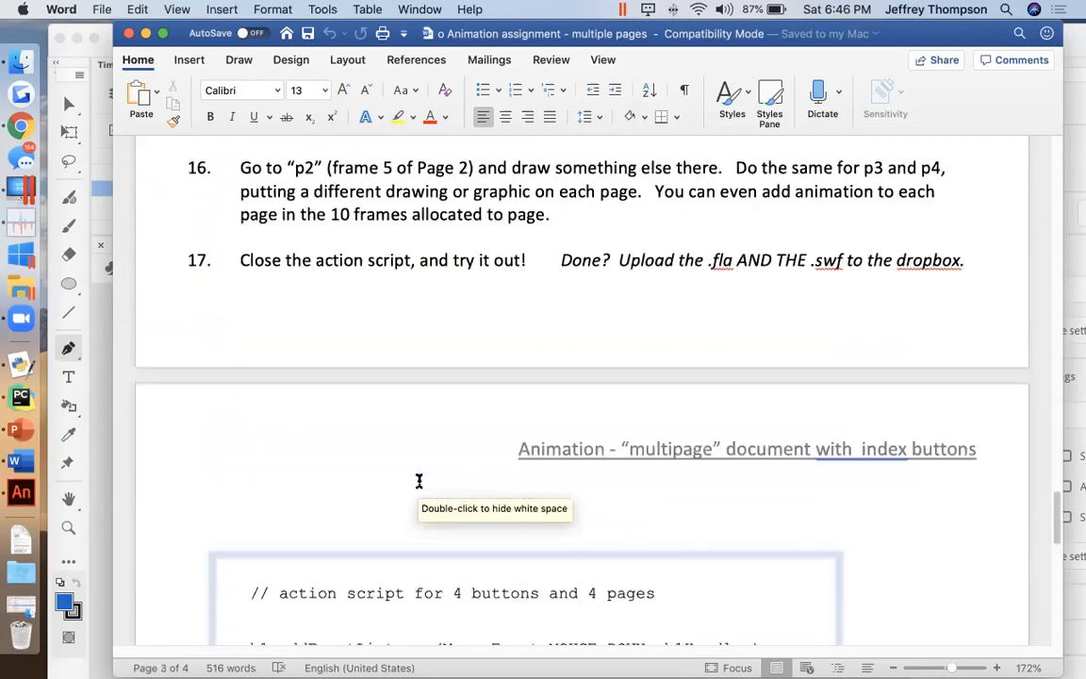
scroll(419, 482, "up", 20)
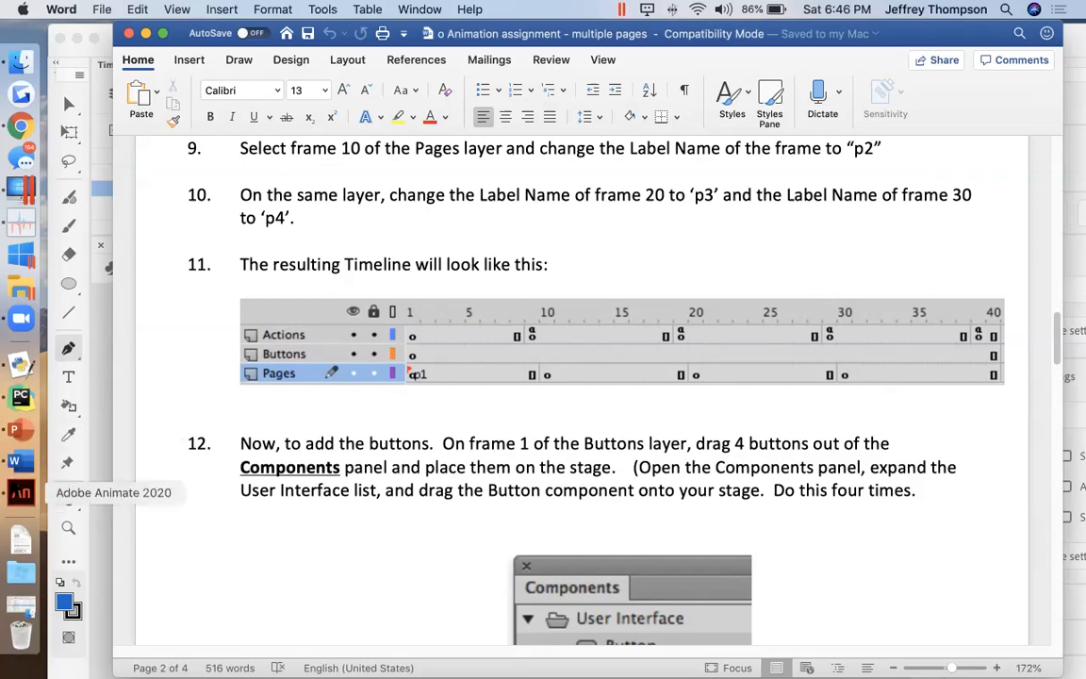
Step: Return to Animate, narrow and reposition its window so the whole Properties panel fits on screen, and collapse the expanded side panels
left_click(21, 492)
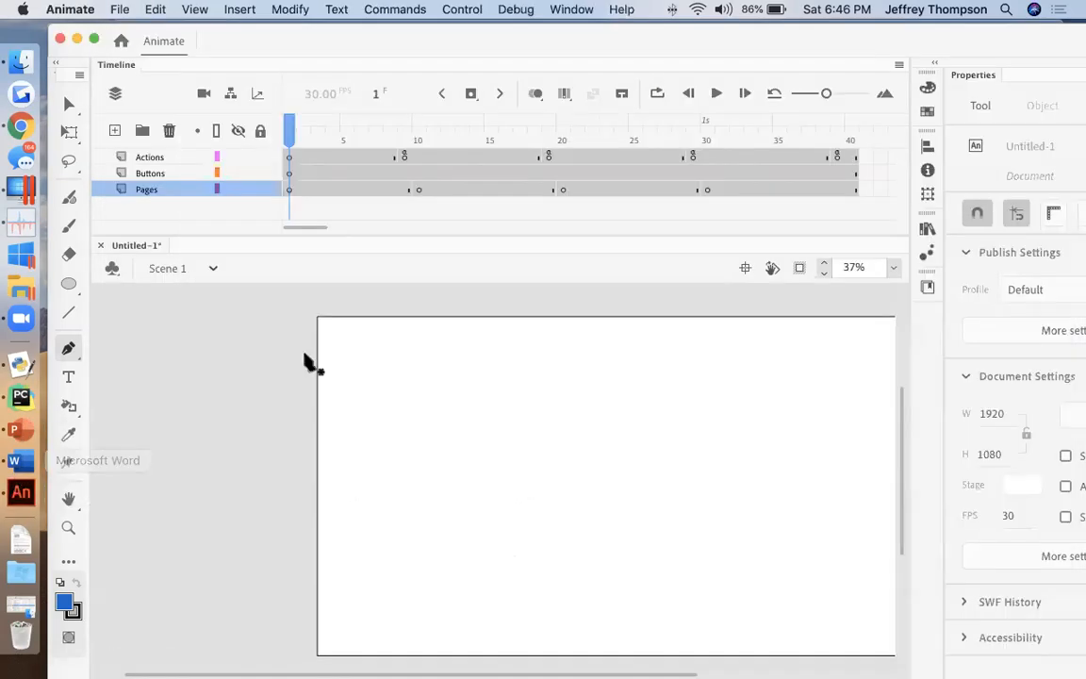
left_click(290, 191)
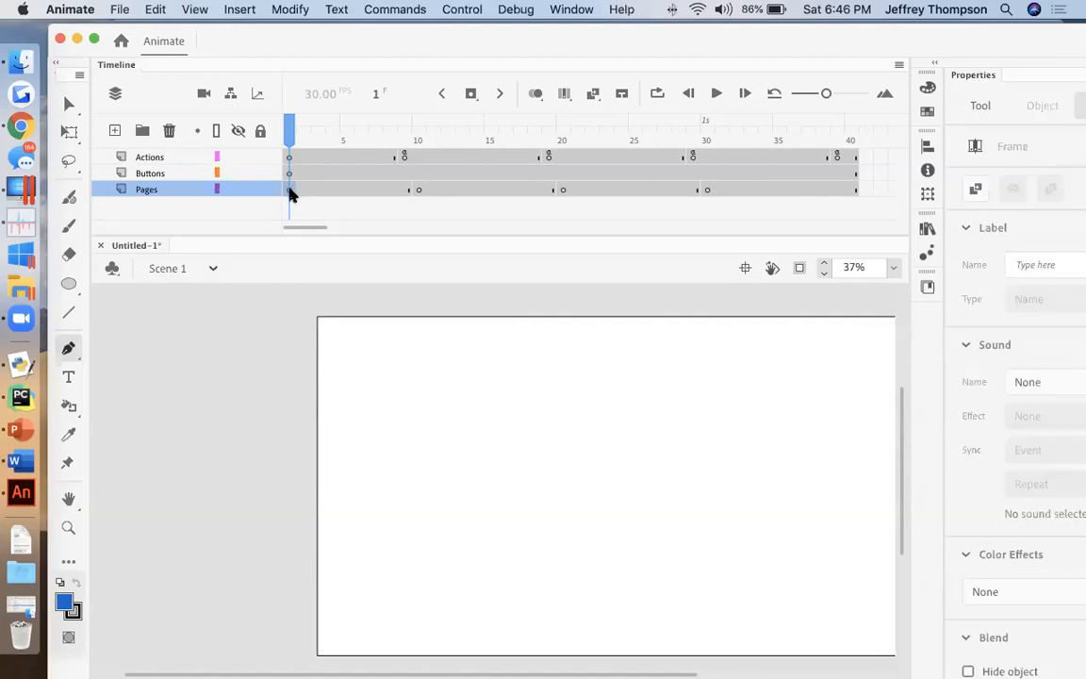
left_click_drag(911, 148, 752, 155)
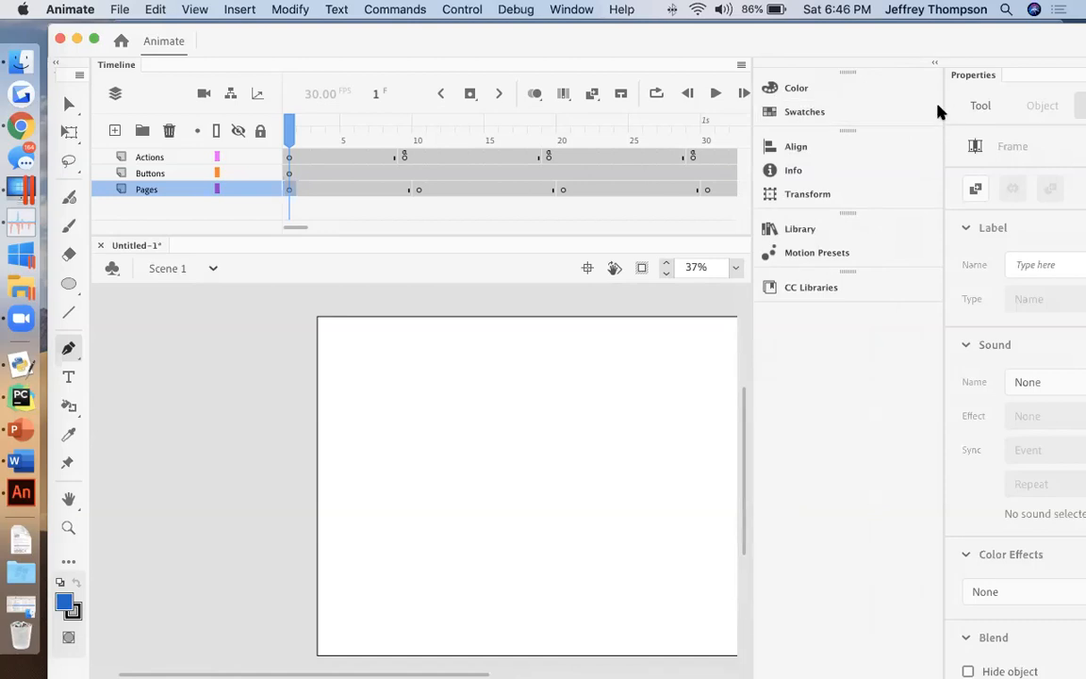
left_click(937, 66)
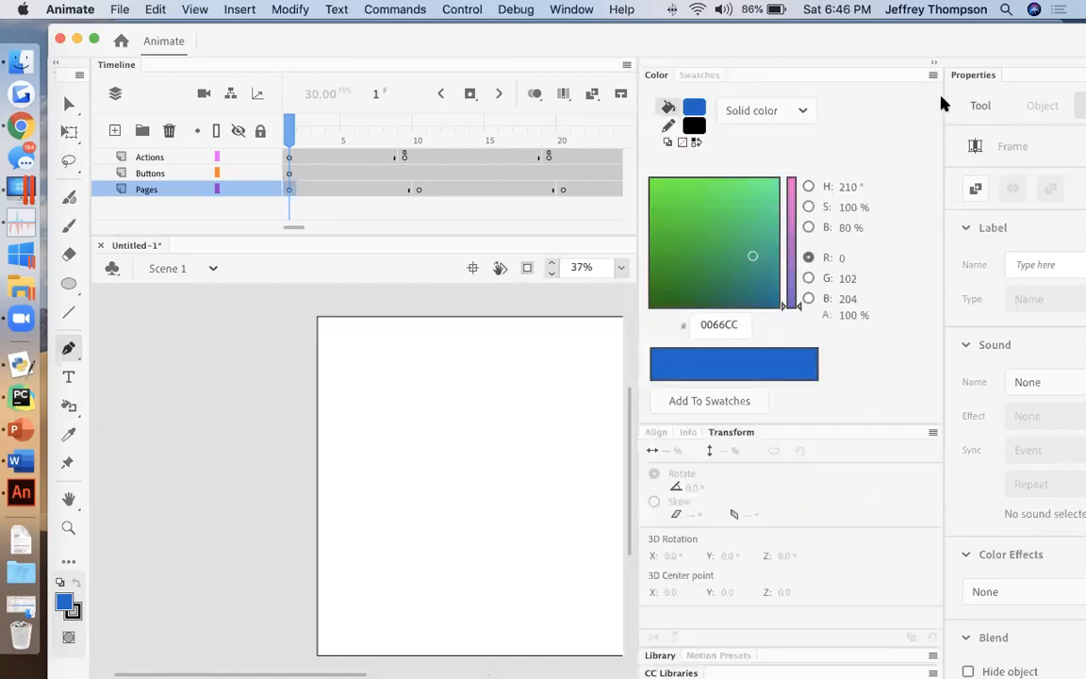
left_click_drag(873, 39, 735, 46)
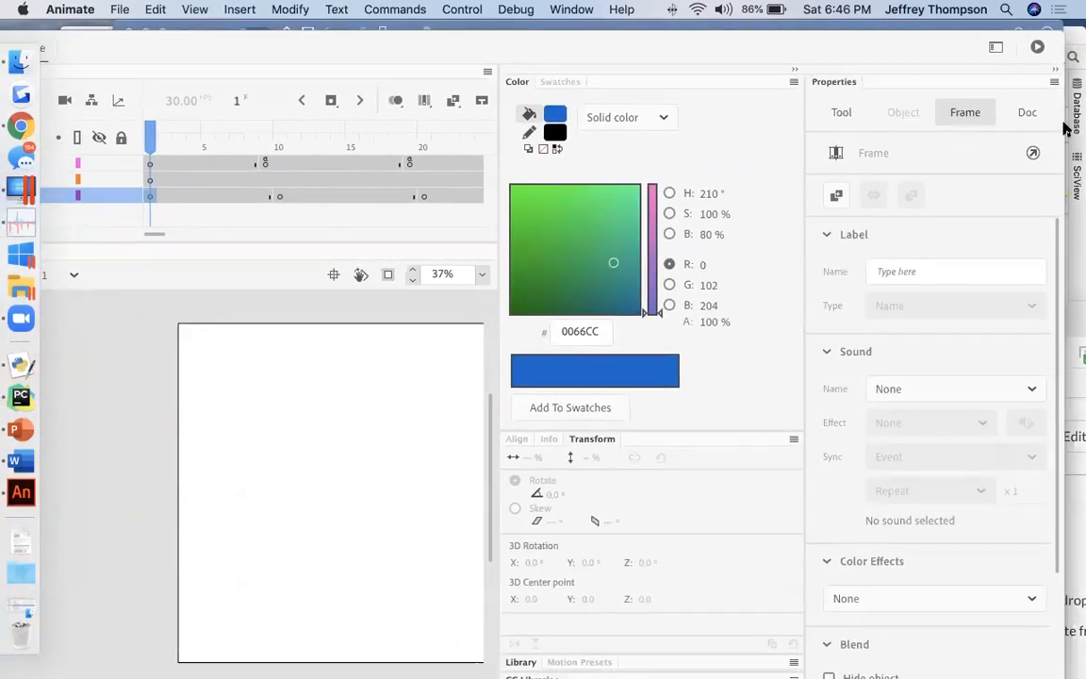
left_click_drag(1063, 125, 849, 109)
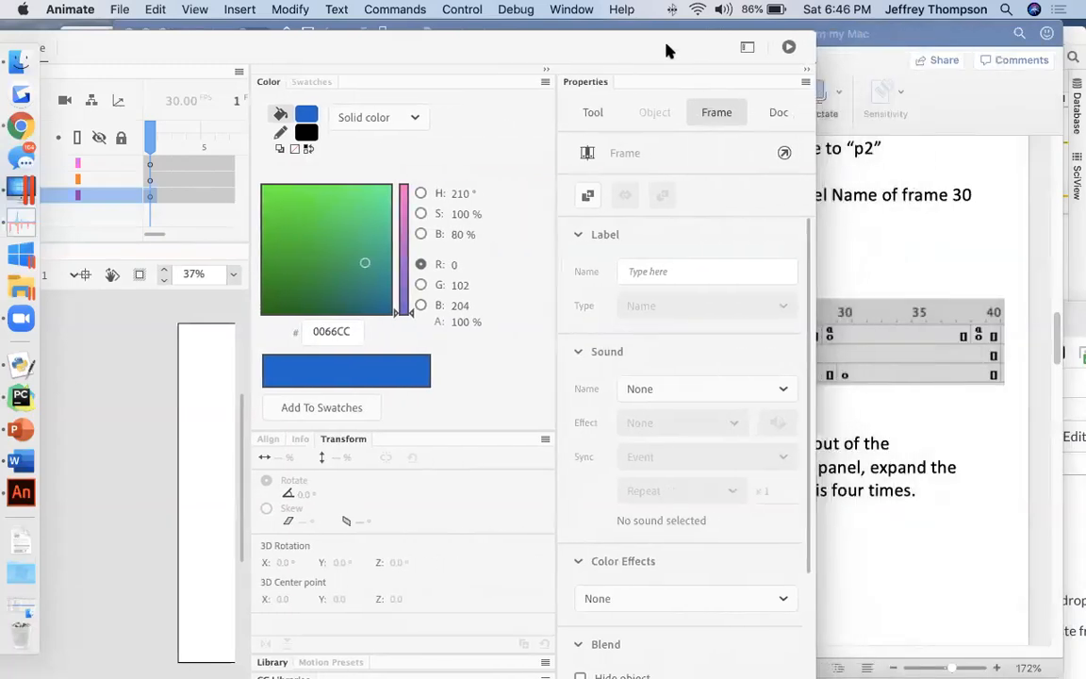
left_click_drag(790, 42, 908, 40)
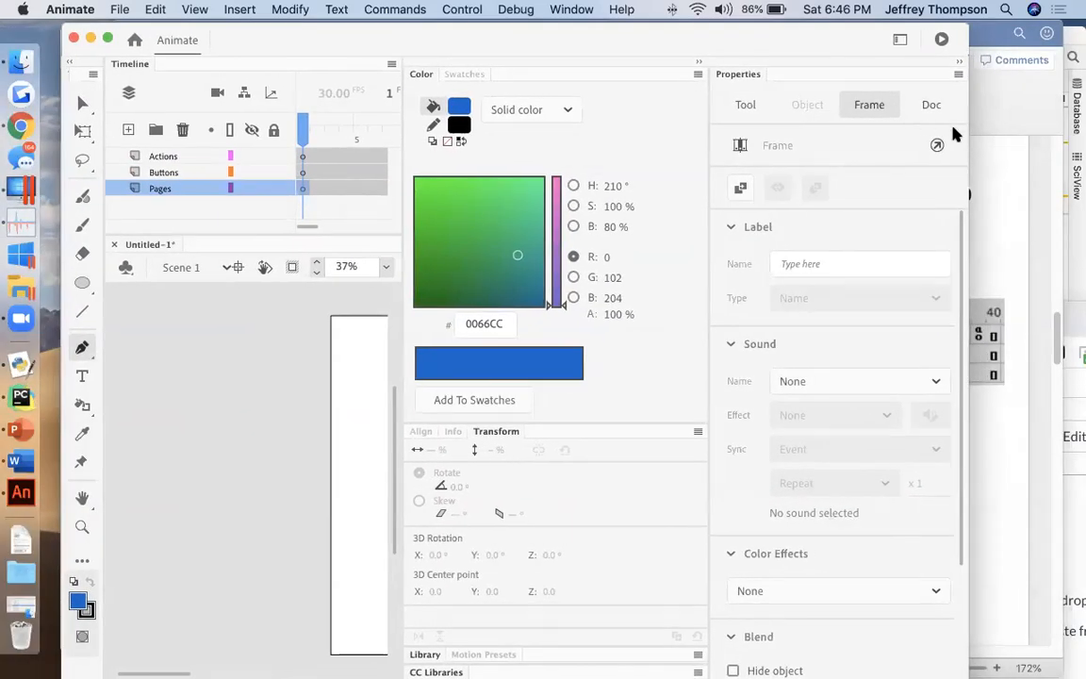
left_click(746, 105)
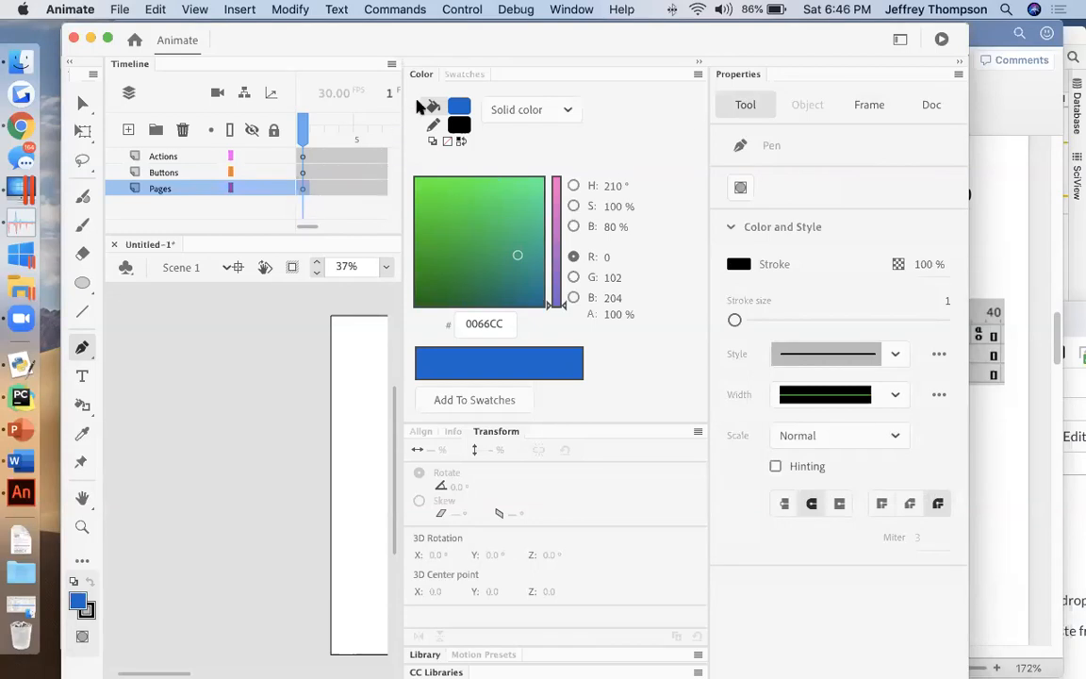
left_click(698, 62)
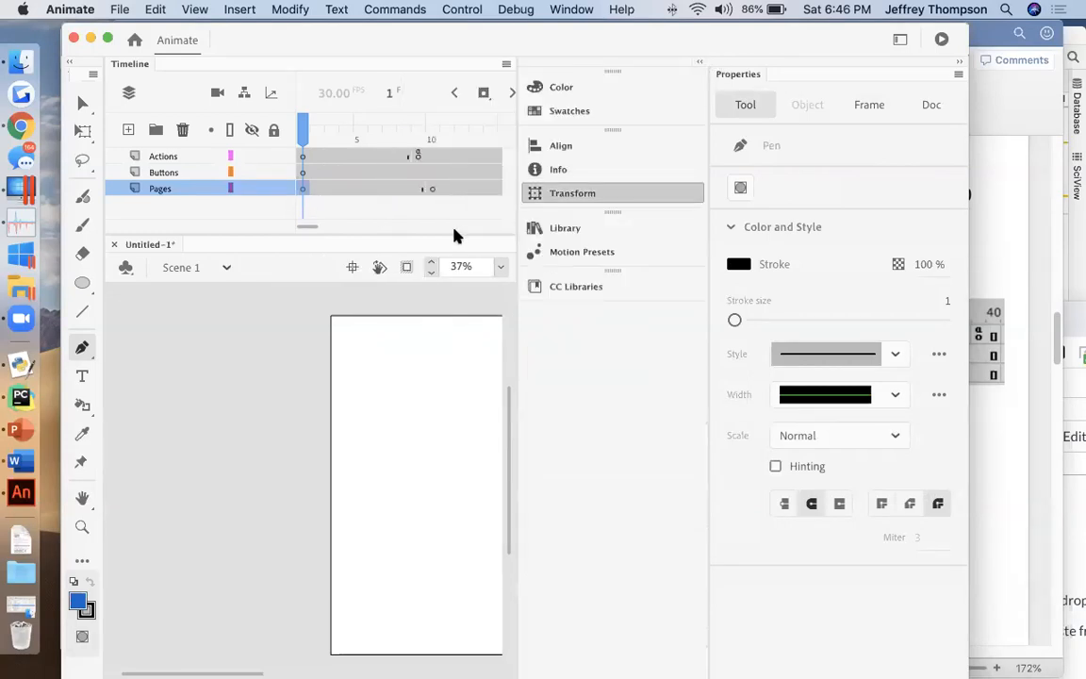
Step: Set the label name of frame 1 on the Pages layer to p1 and shrink the collapsed side panels to icons
left_click(305, 192)
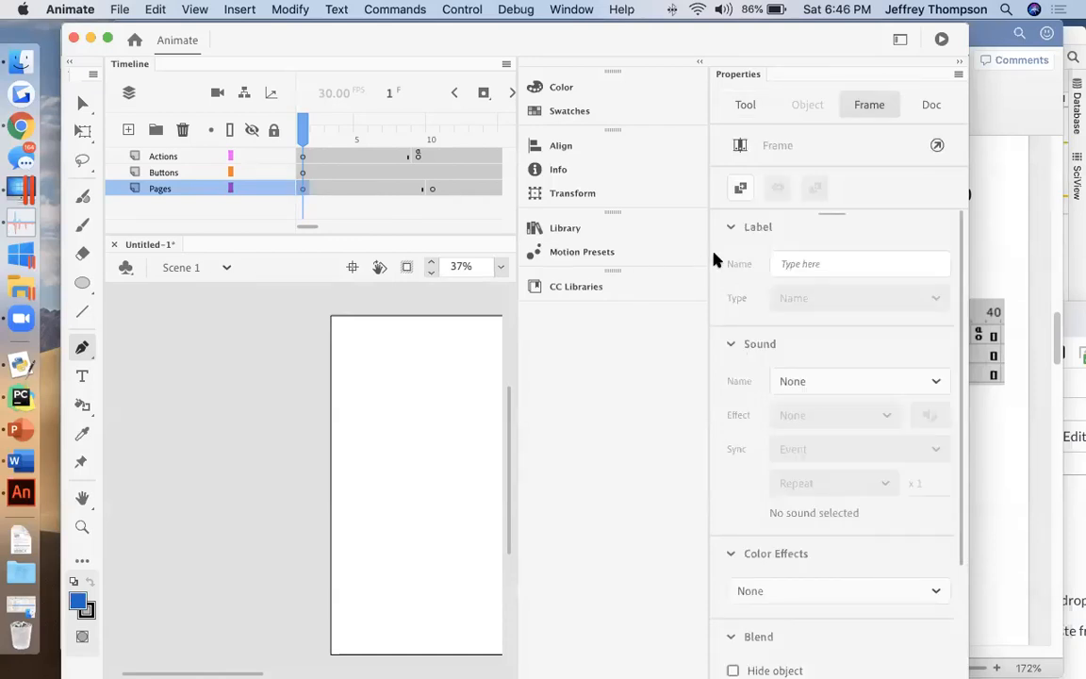
left_click(732, 227)
left_click(732, 227)
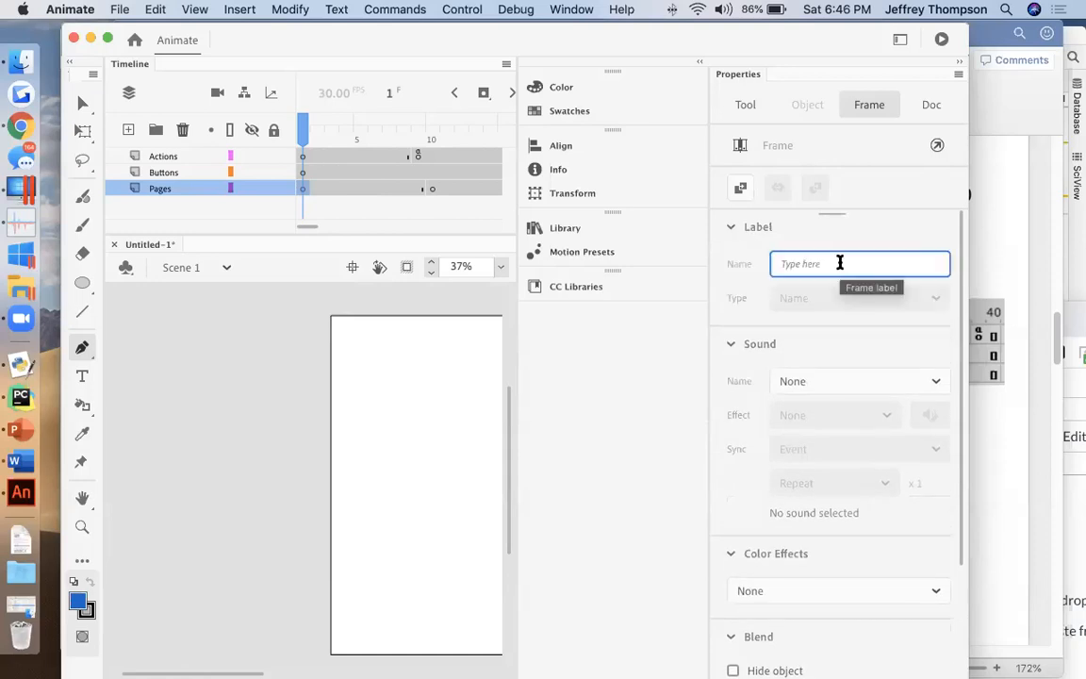
type("p1")
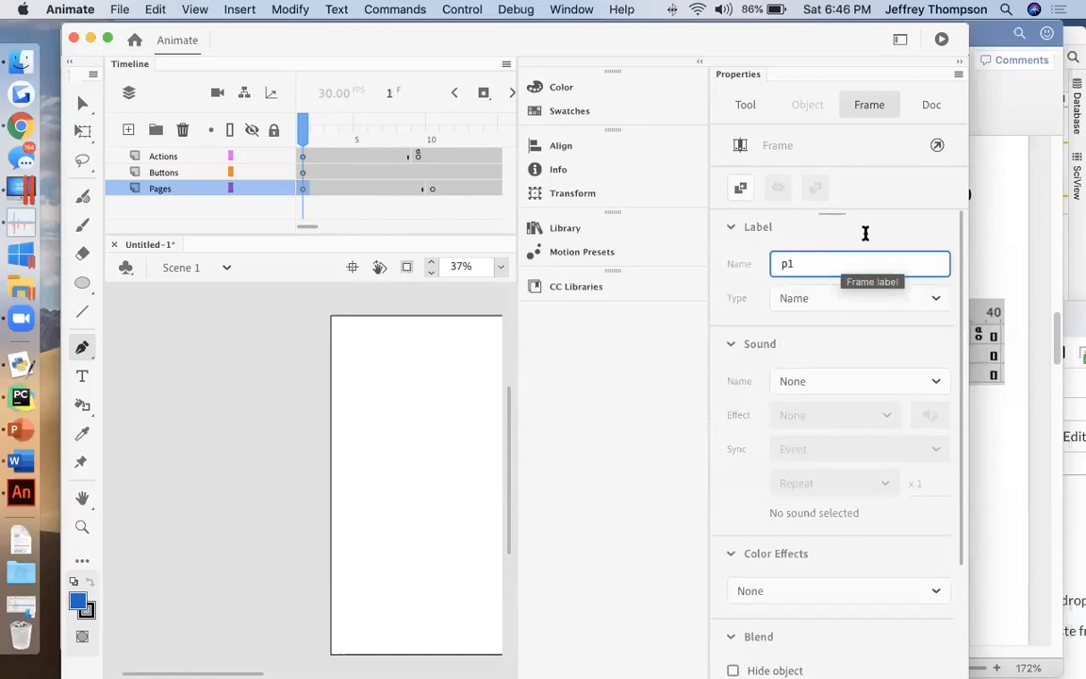
left_click(948, 197)
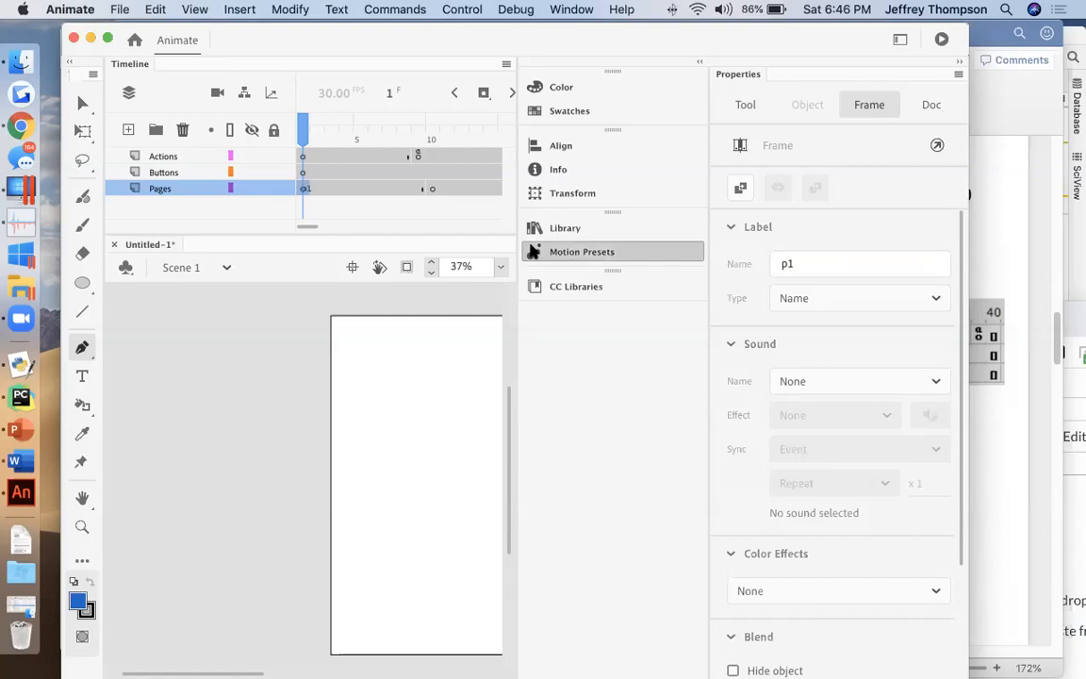
left_click_drag(519, 191, 703, 201)
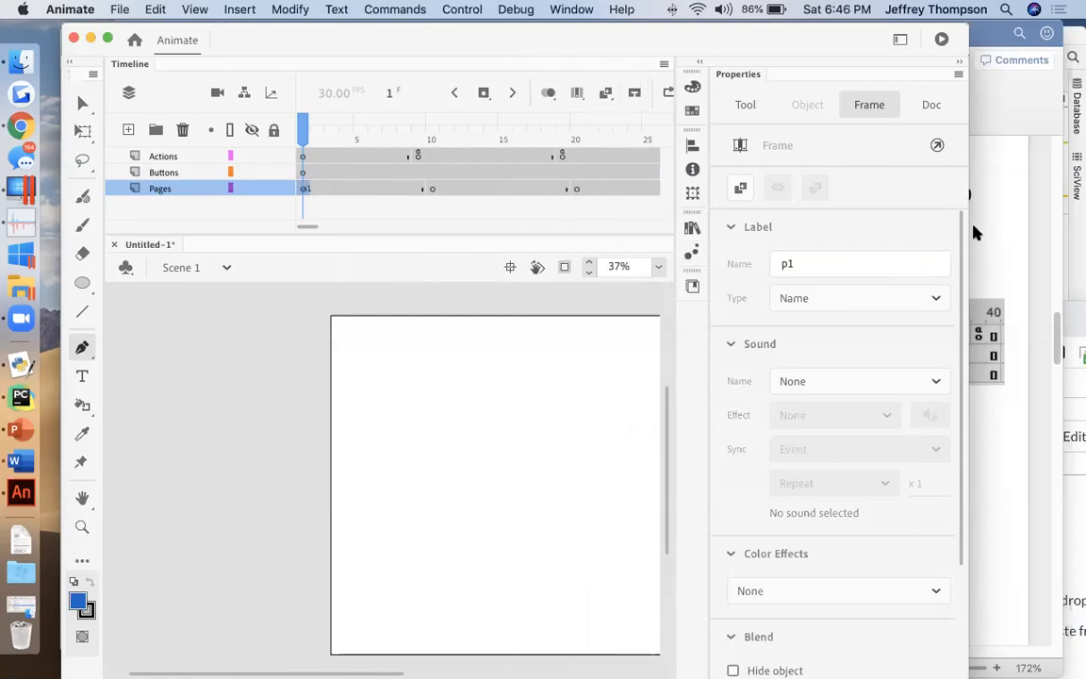
Step: Widen the Animate window and set the label name of the frame 10 keyframe on the Pages layer to p2
left_click_drag(971, 234, 1057, 234)
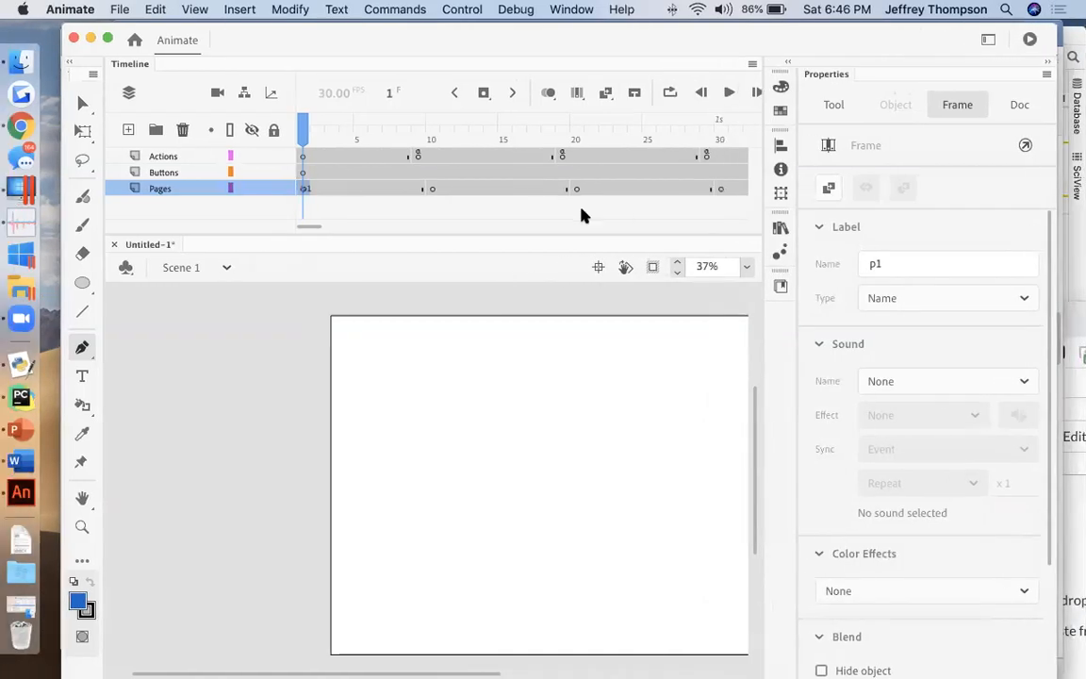
left_click(431, 189)
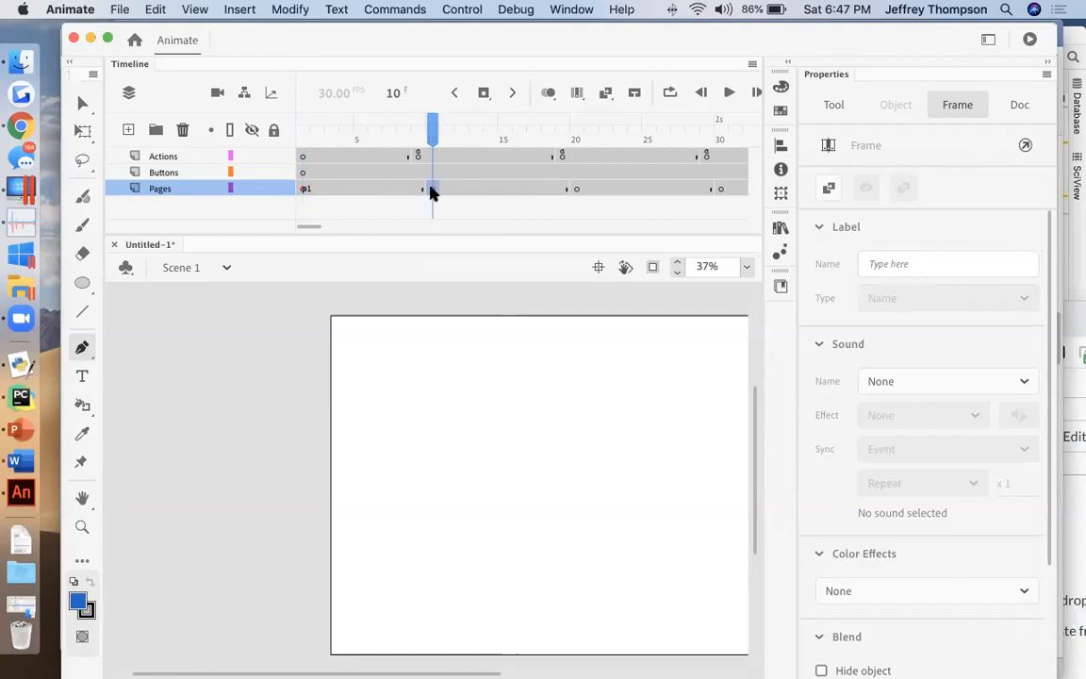
right_click(431, 192)
left_click(887, 262)
left_click(894, 264)
type("p2")
Step: Label the remaining Pages layer keyframes, naming frame 20 p3 and frame 30 p4
left_click(577, 191)
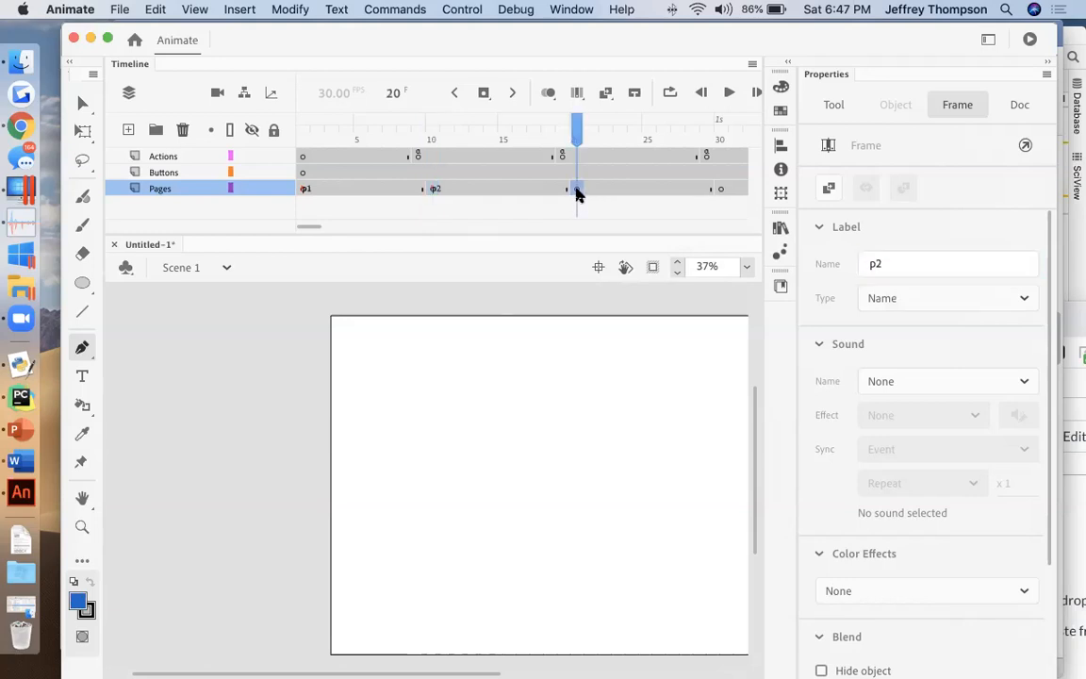
left_click(911, 265)
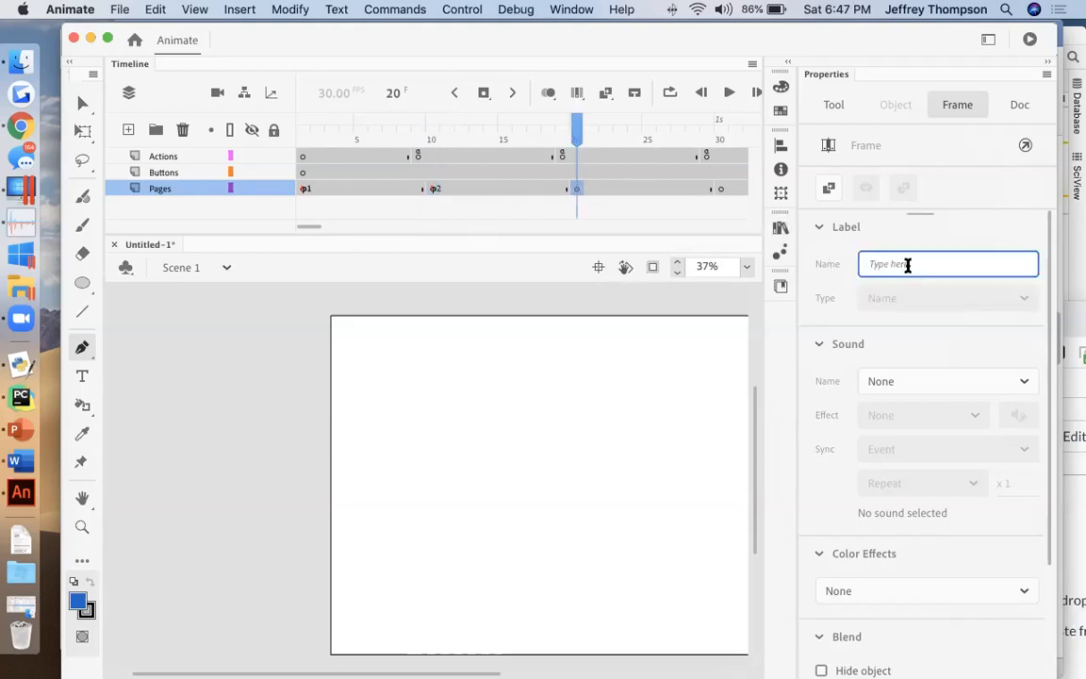
type("p3")
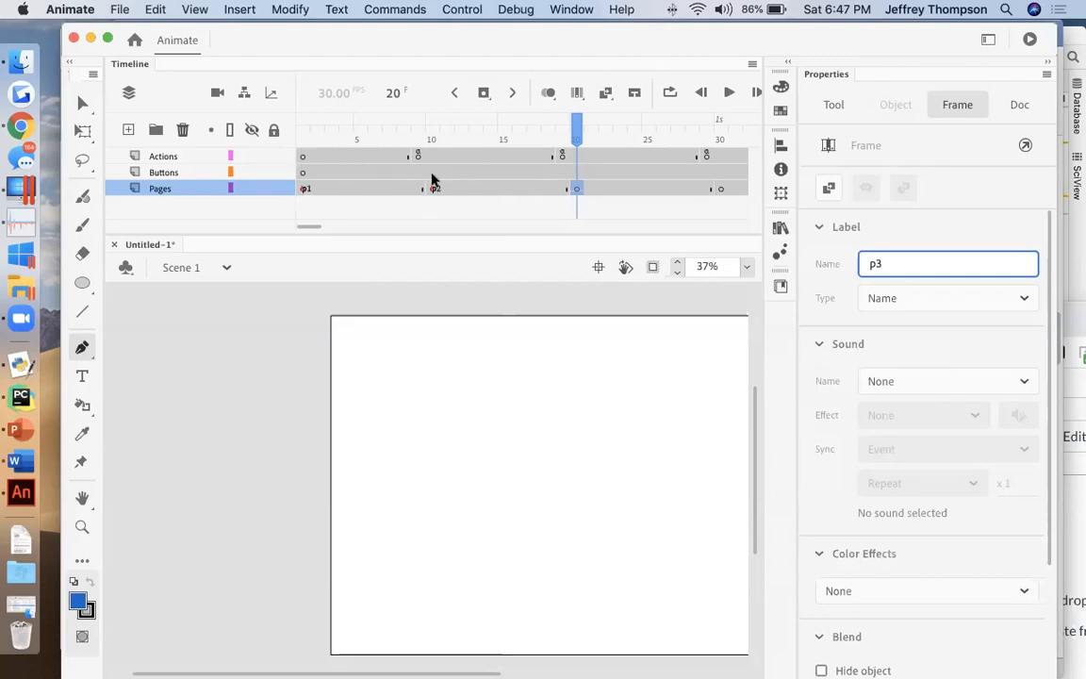
left_click(720, 189)
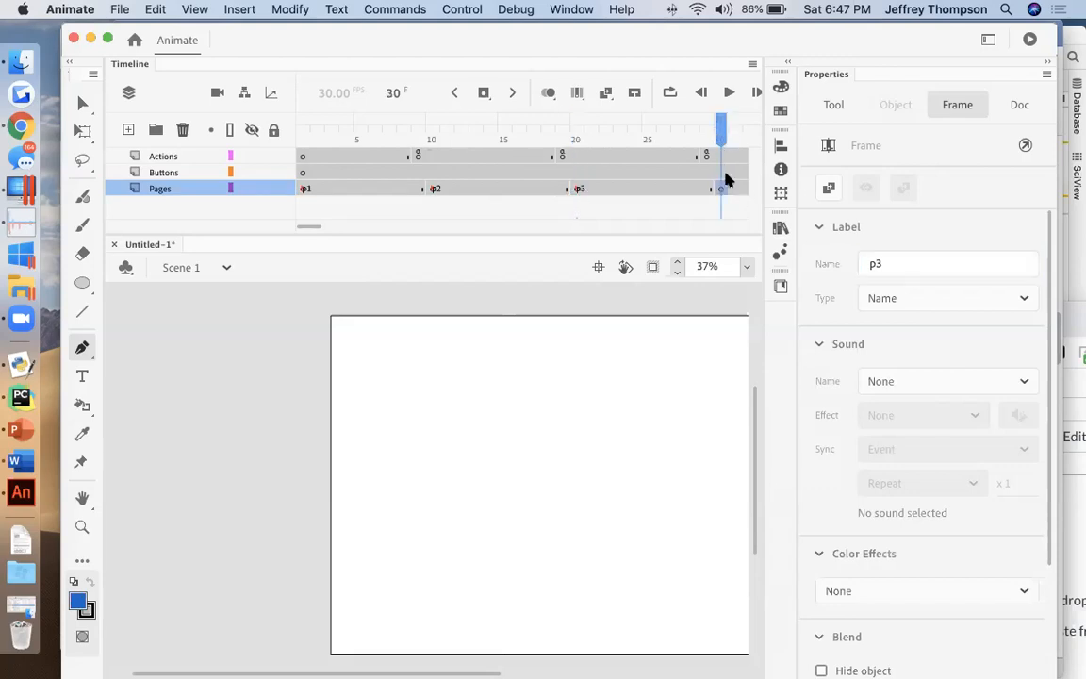
left_click(904, 263)
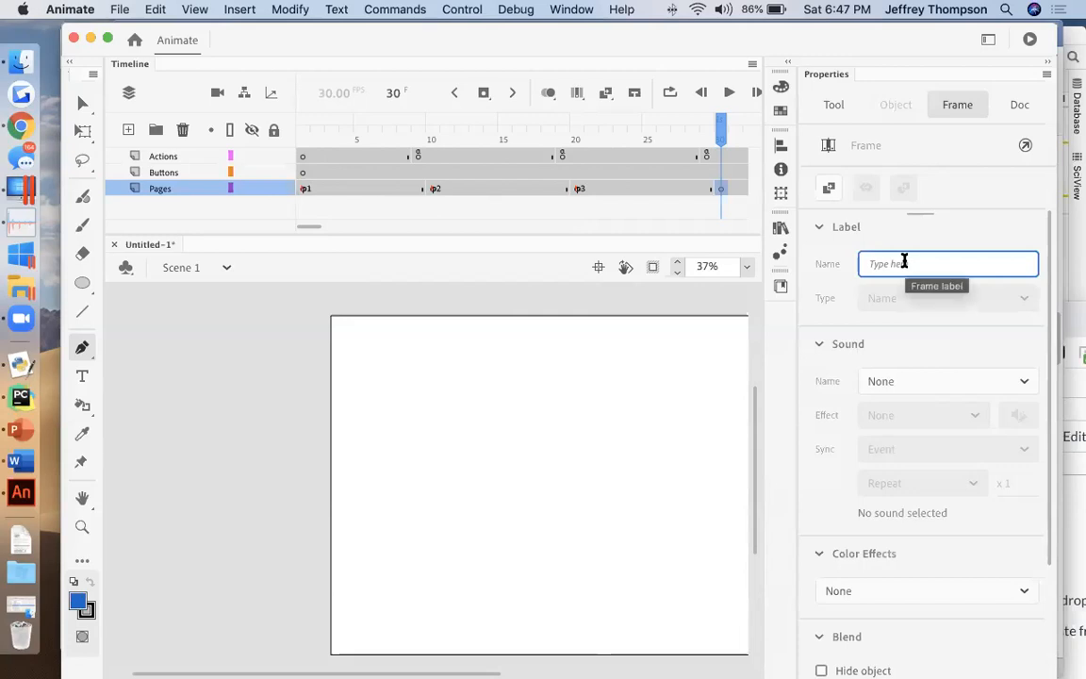
type("p4")
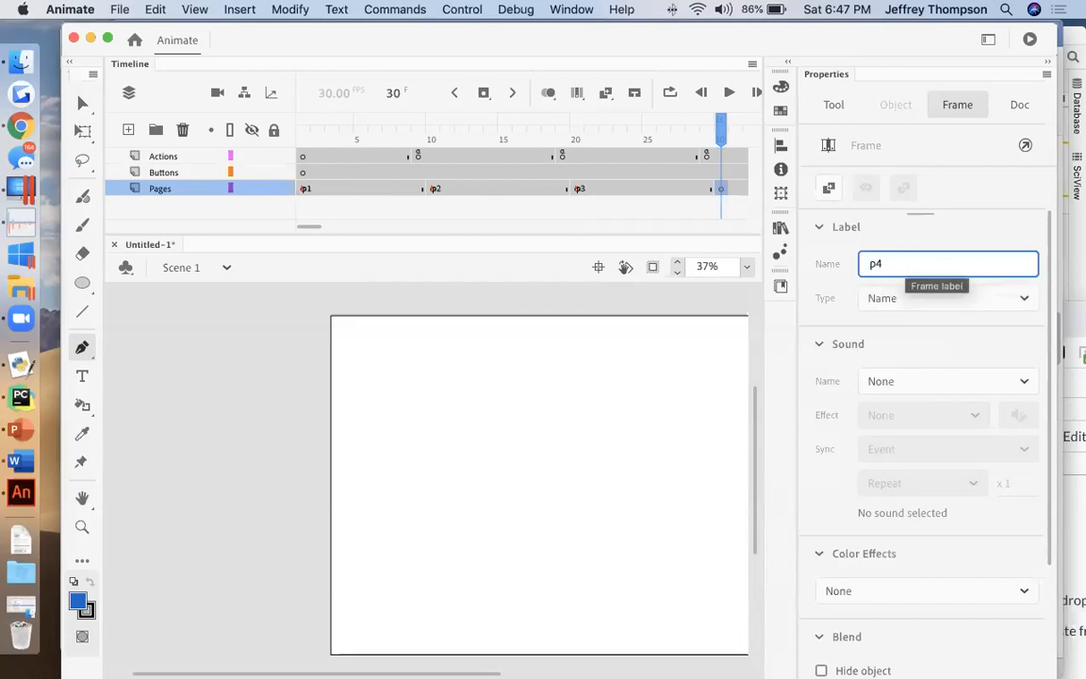
left_click(591, 226)
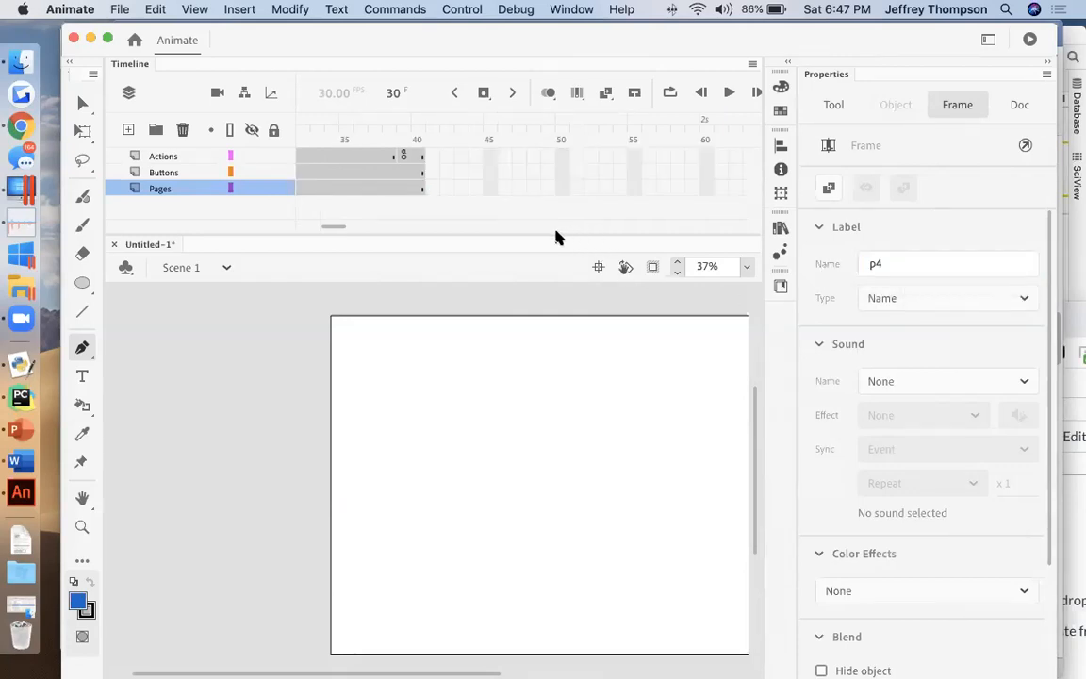